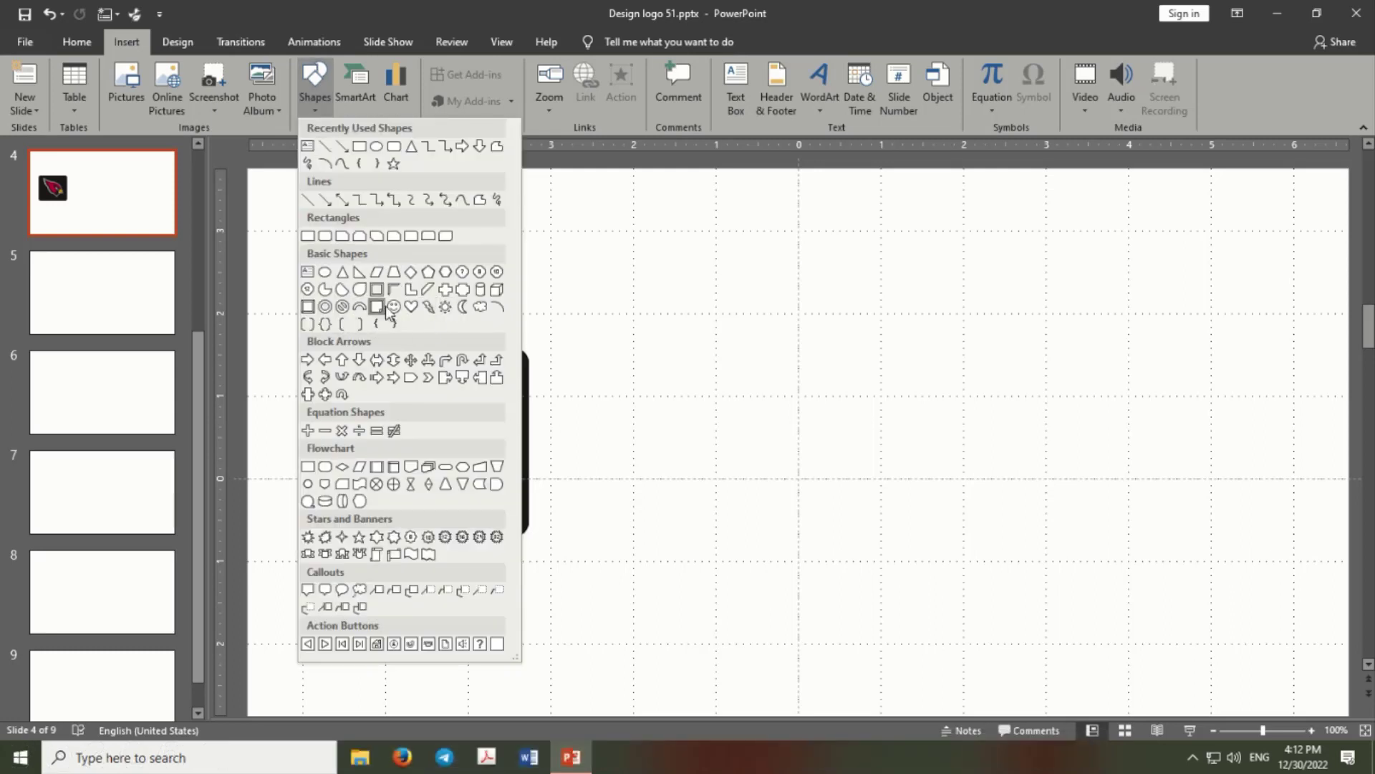
Trace the cardinal's head and jagged crest point by point as a closed Freeform shape beside the logo.
left_click(480, 201)
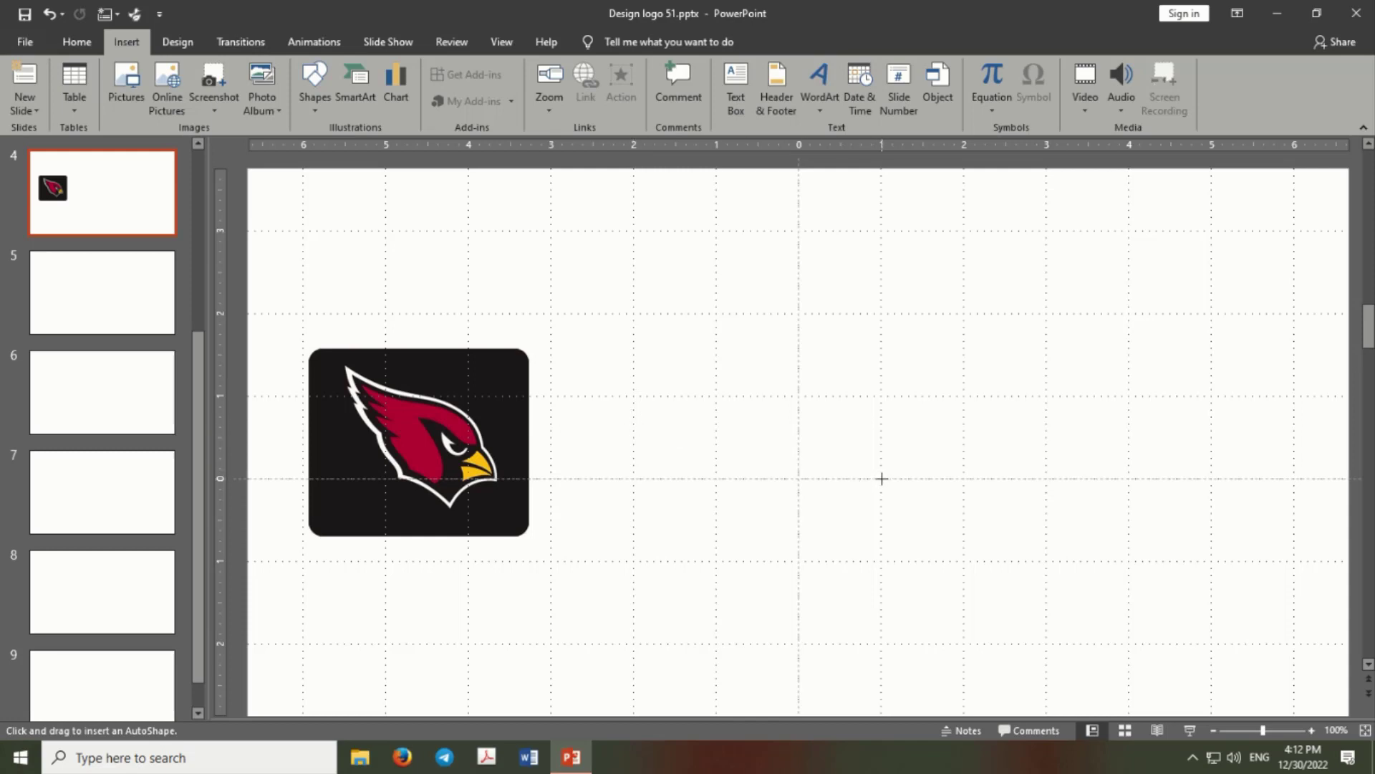
left_click(873, 471)
left_click(853, 444)
left_click(783, 397)
left_click(634, 348)
left_click(657, 367)
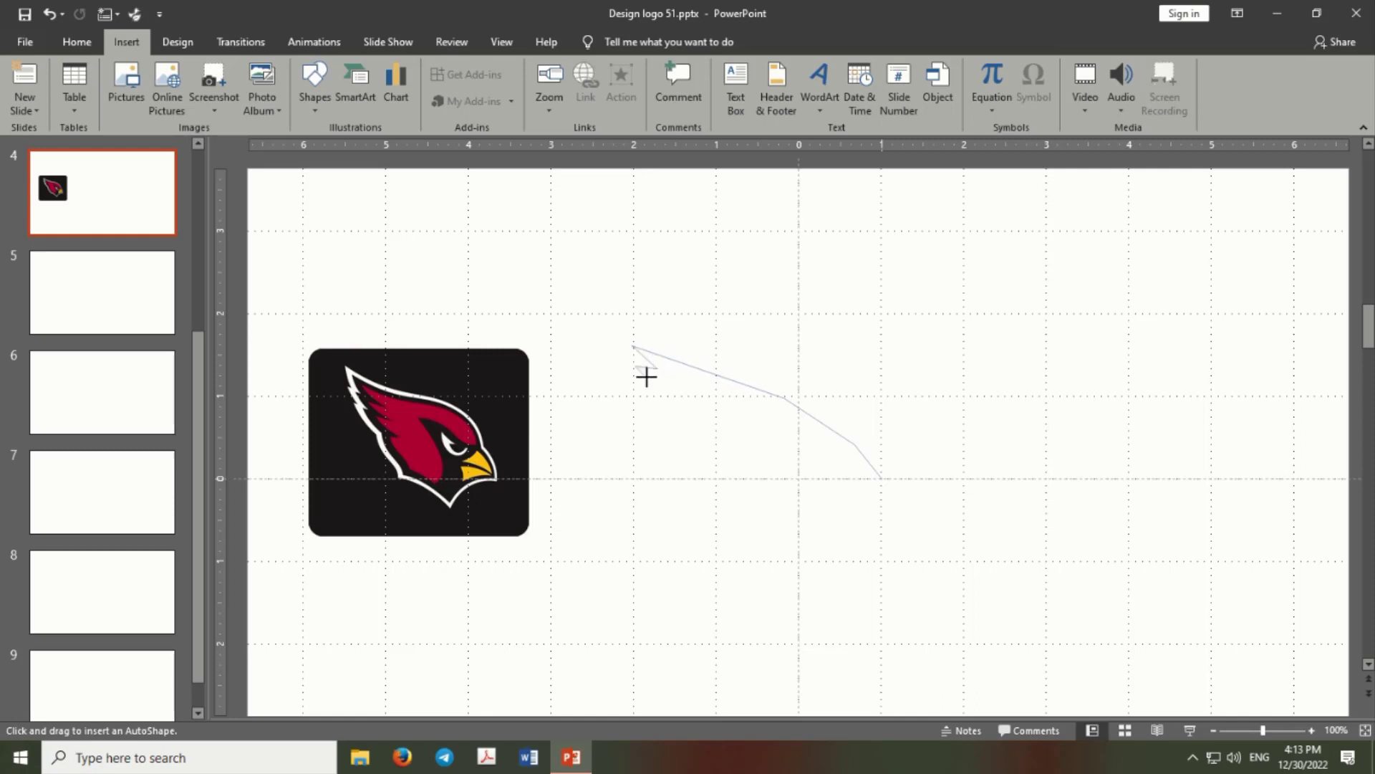
left_click(642, 393)
left_click(694, 427)
left_click(745, 477)
left_click(818, 539)
left_click(881, 479)
Use Edit Points to curve the shape's lower-left, bottom and right edges.
right_click(823, 478)
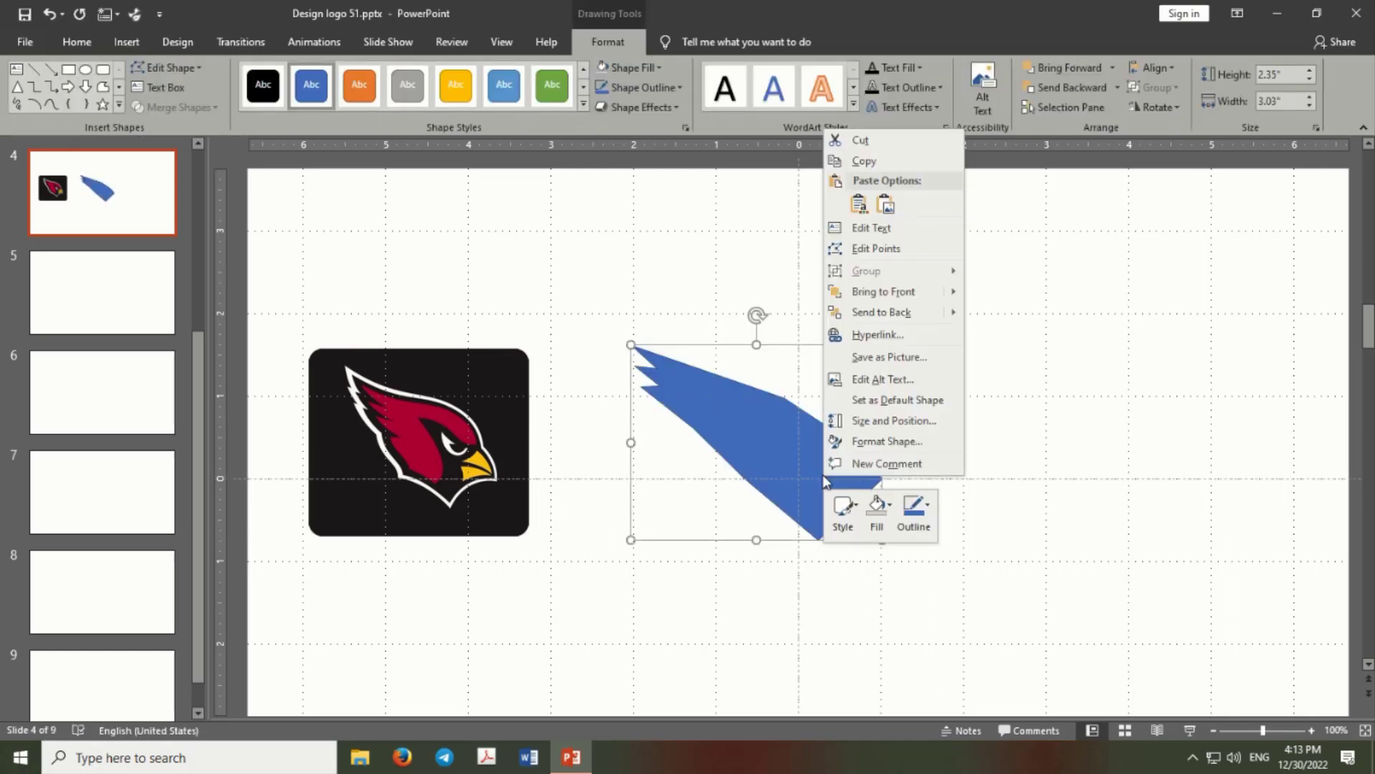
left_click(865, 246)
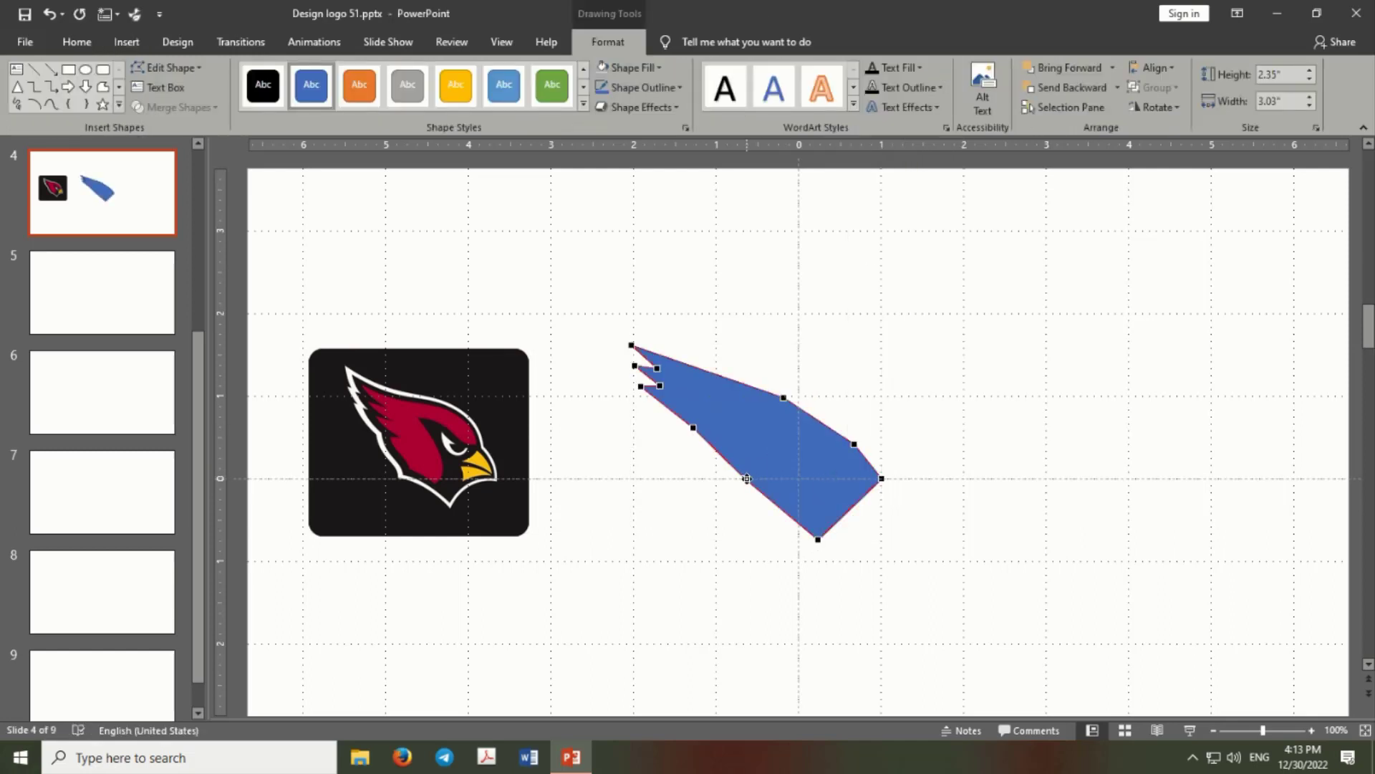
left_click_drag(770, 500, 775, 490)
left_click(818, 539)
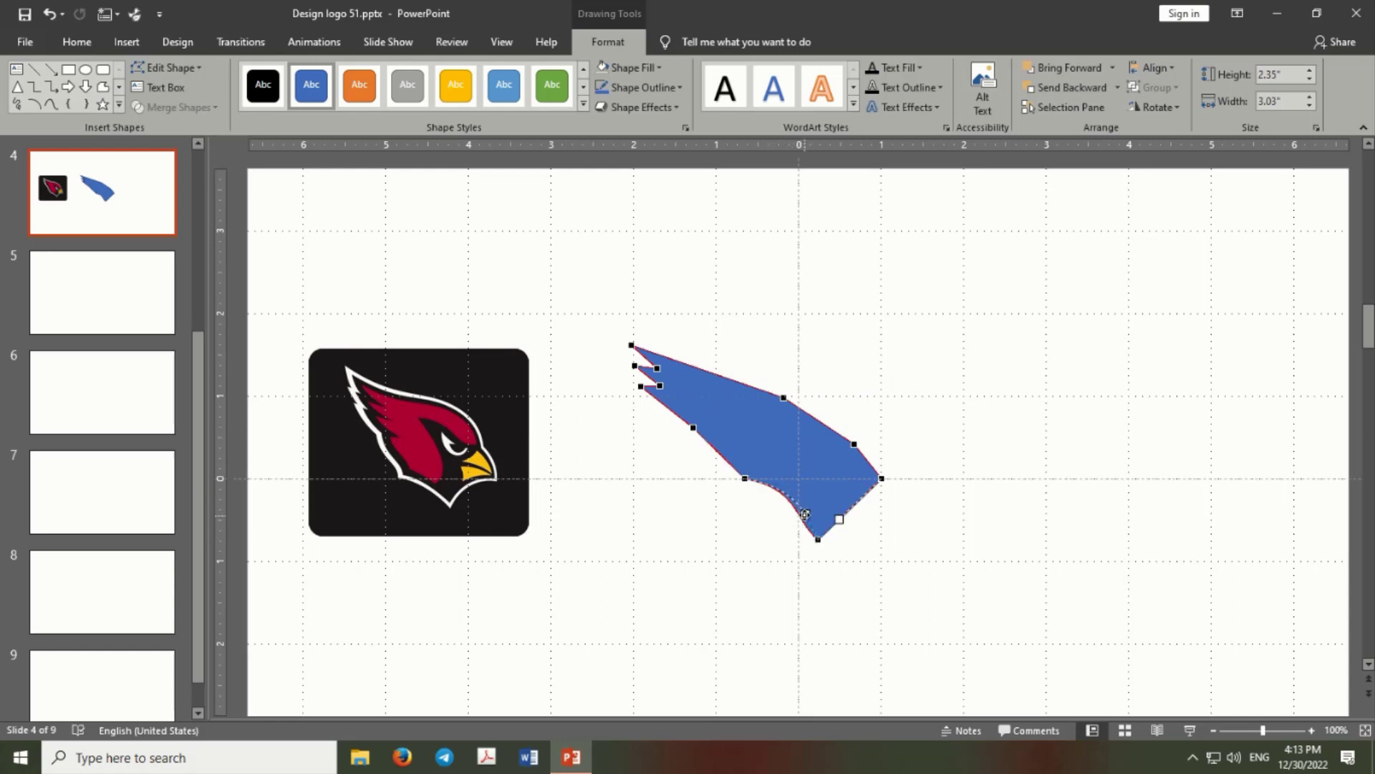
mouse_move(839, 519)
left_mouse_down()
mouse_move(829, 499)
mouse_move(860, 502)
mouse_move(848, 495)
left_mouse_up()
left_click(883, 479)
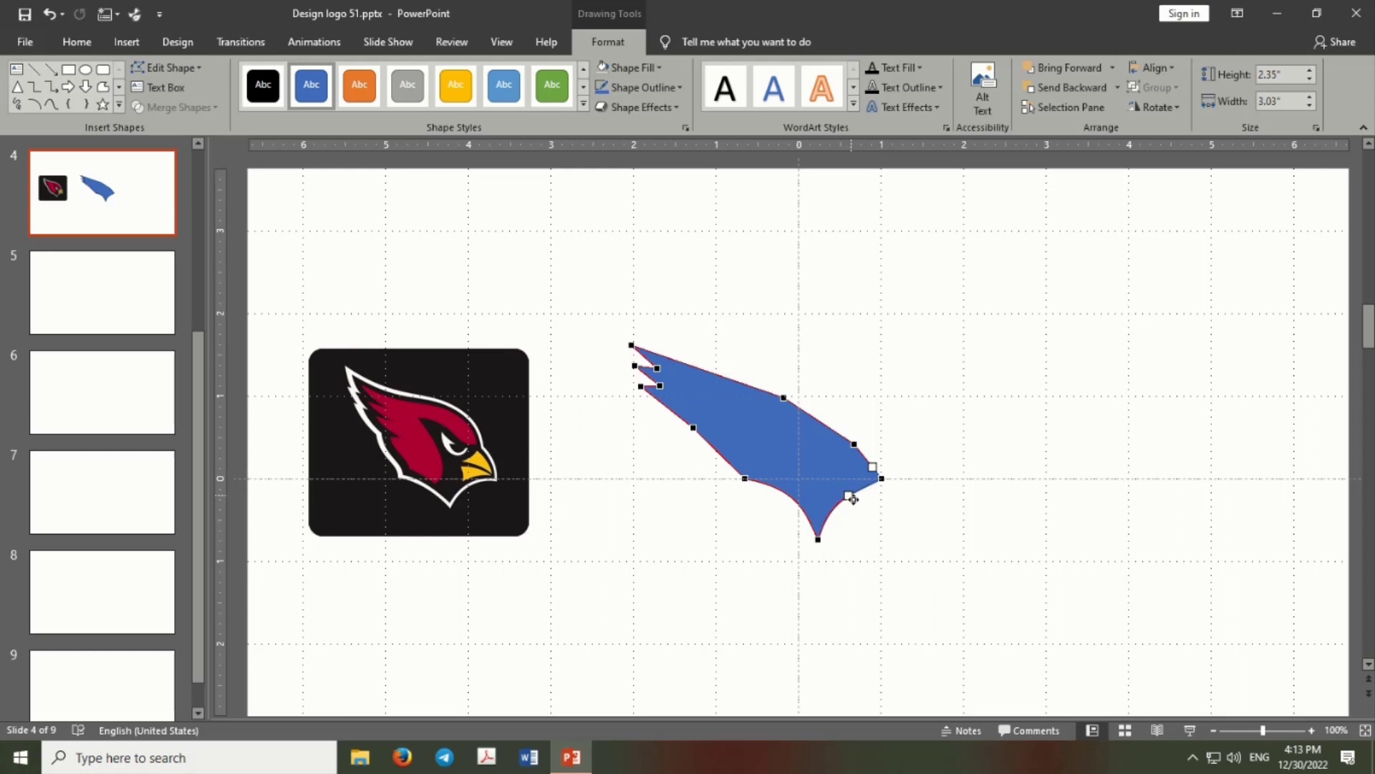
mouse_move(849, 496)
left_mouse_down()
mouse_move(881, 495)
mouse_move(854, 498)
left_mouse_up()
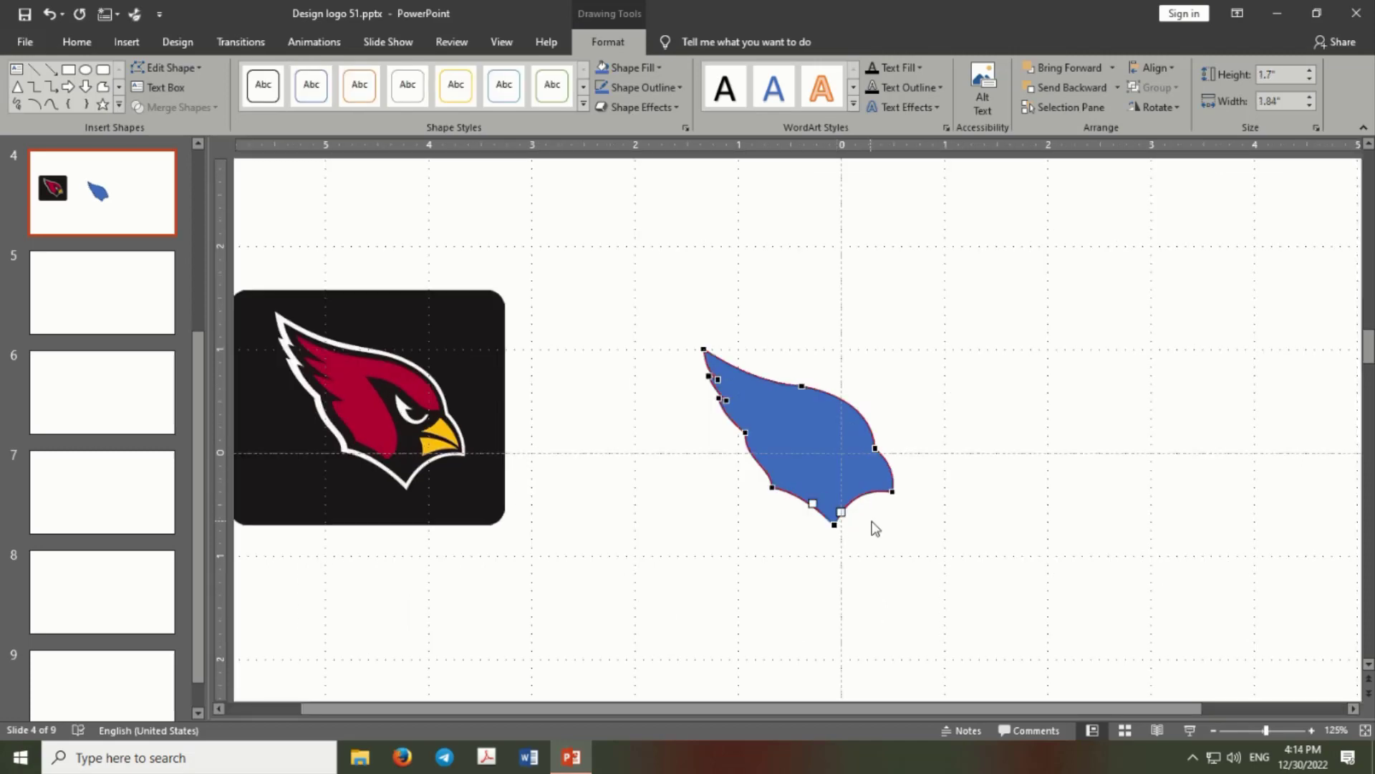
Smooth and fine-tune the curve of the head's top edge, then deselect the shape.
left_click(804, 385)
scroll(801, 385, "up", 5)
scroll(788, 364, "up", 5)
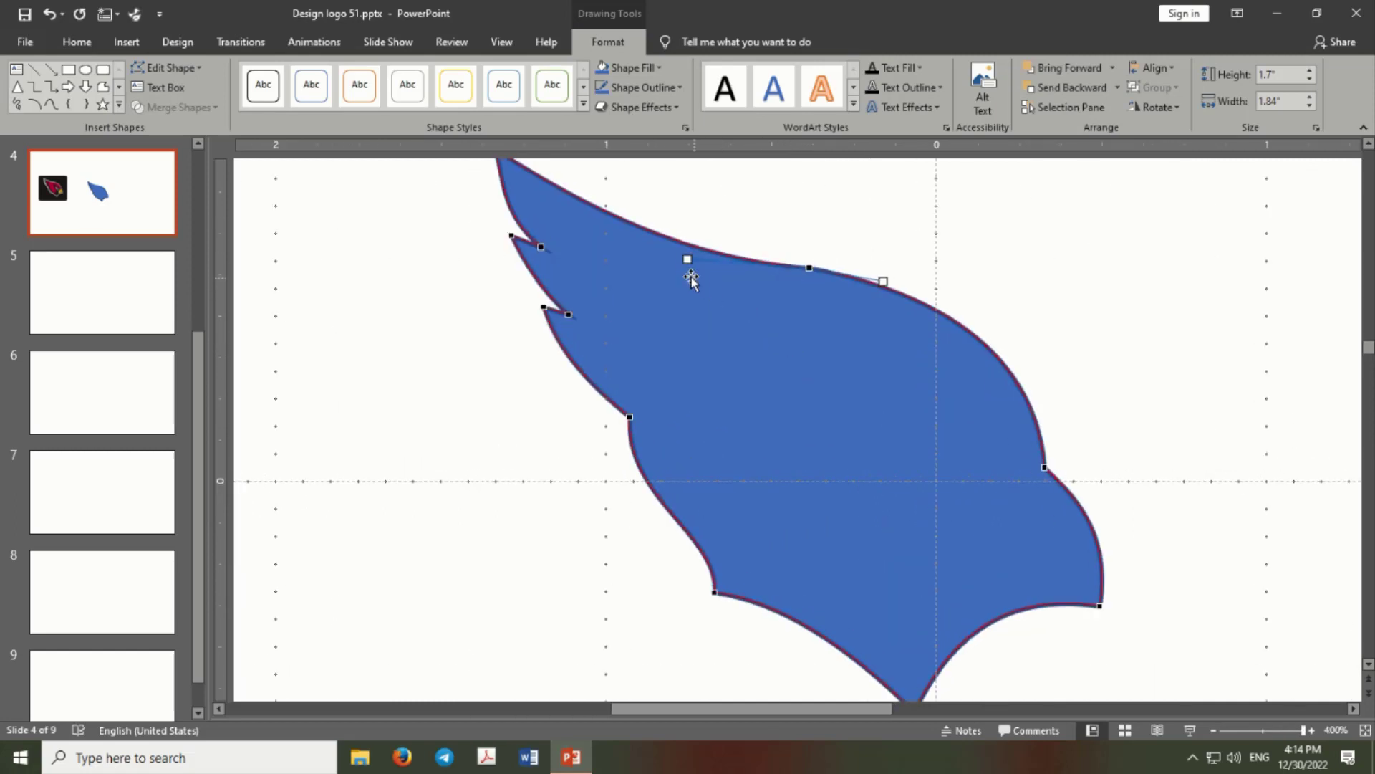
left_click_drag(687, 257, 688, 255)
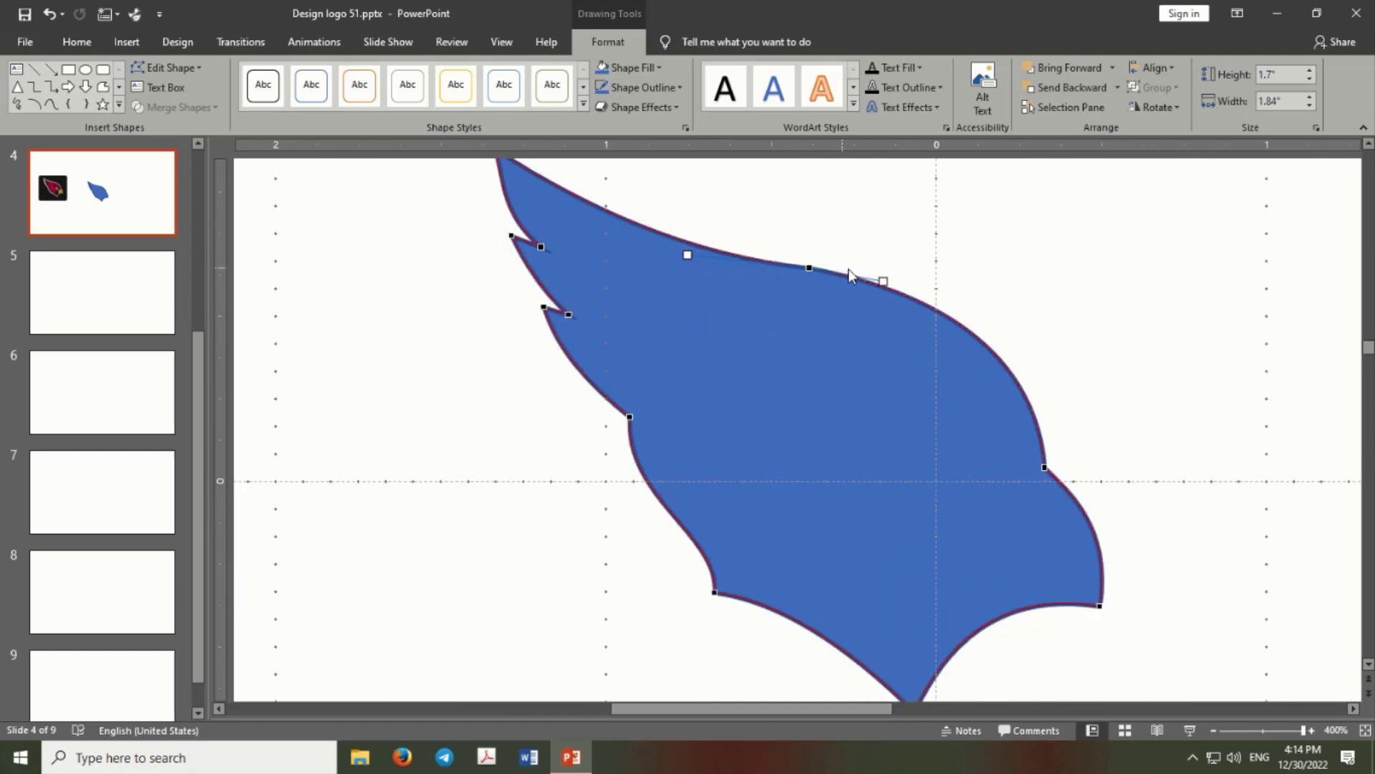
left_click_drag(882, 279, 882, 270)
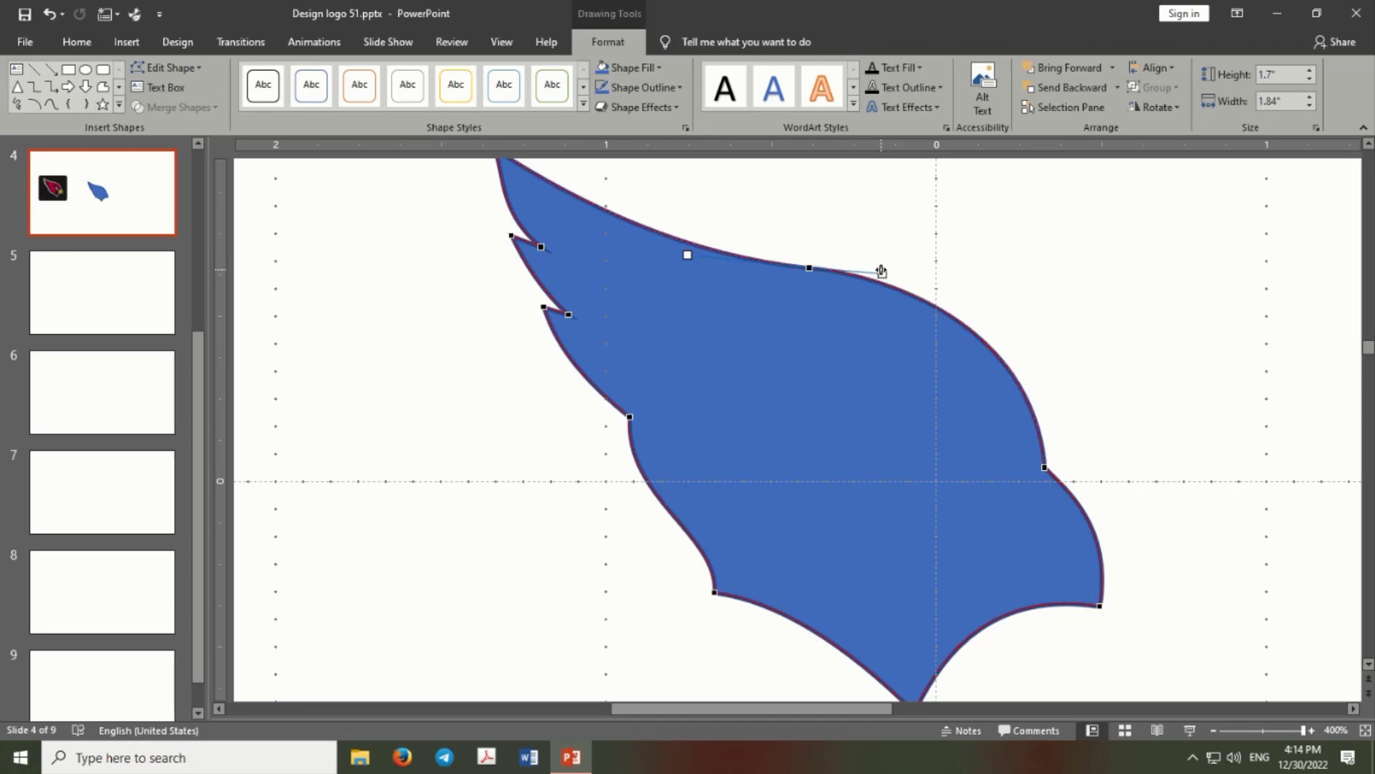
left_click(1054, 294)
Fill the blue bird shape with black.
scroll(1047, 295, "down", 5)
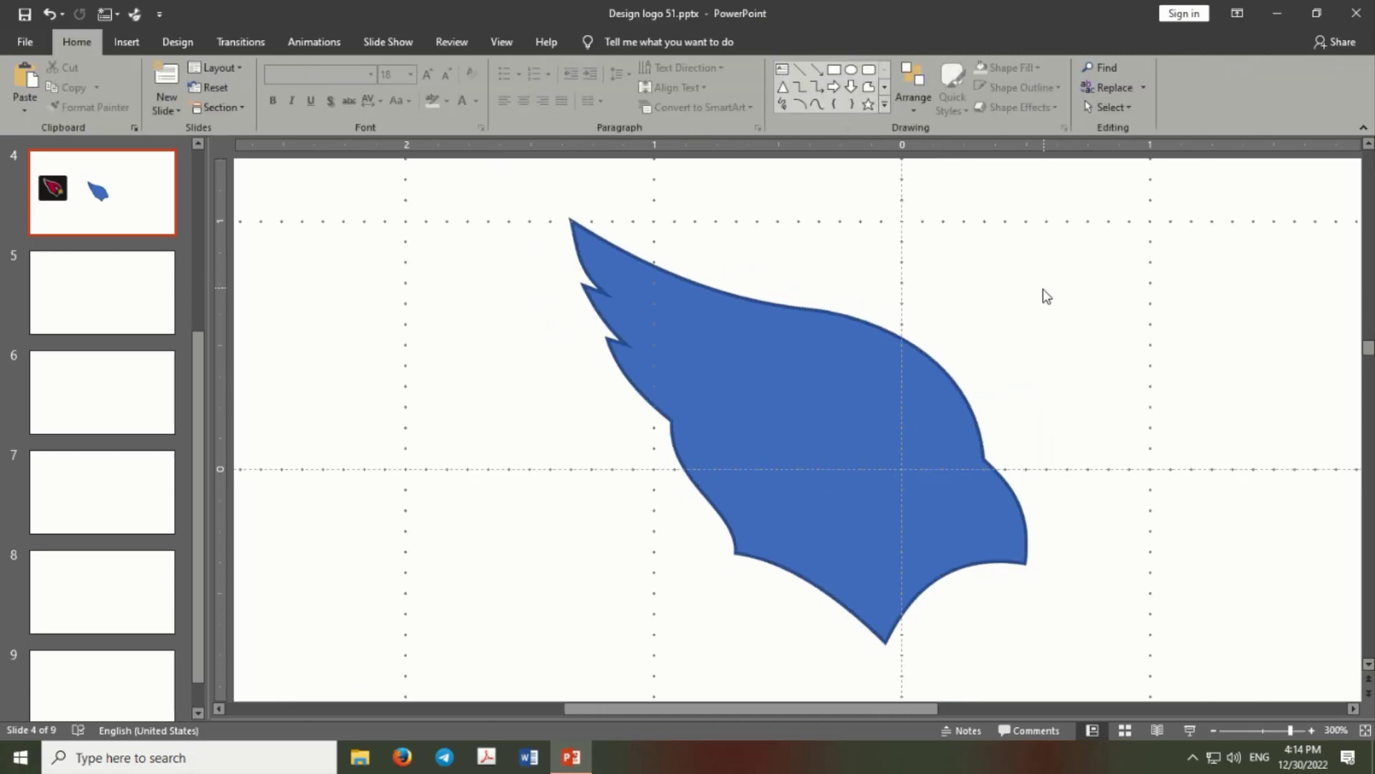
scroll(1044, 297, "down", 2)
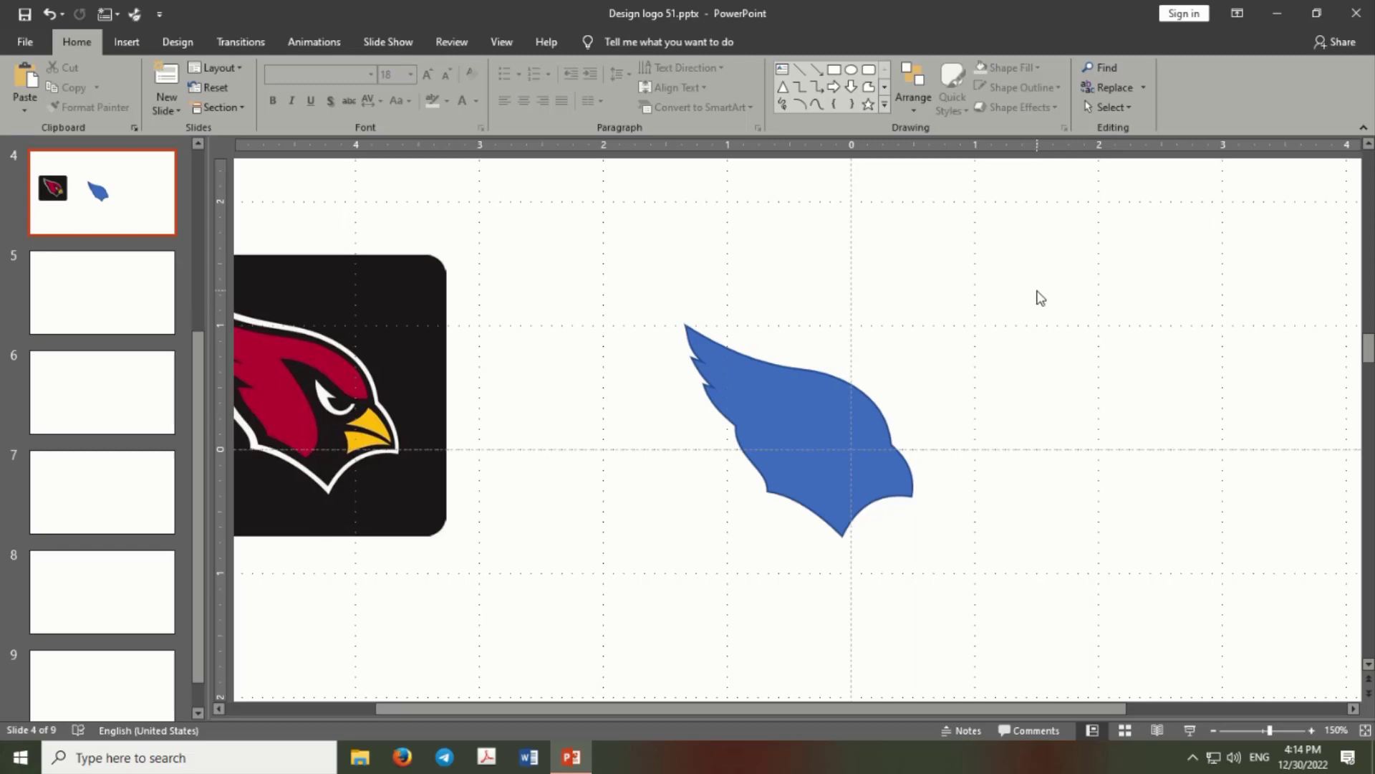
scroll(837, 409, "down", 1)
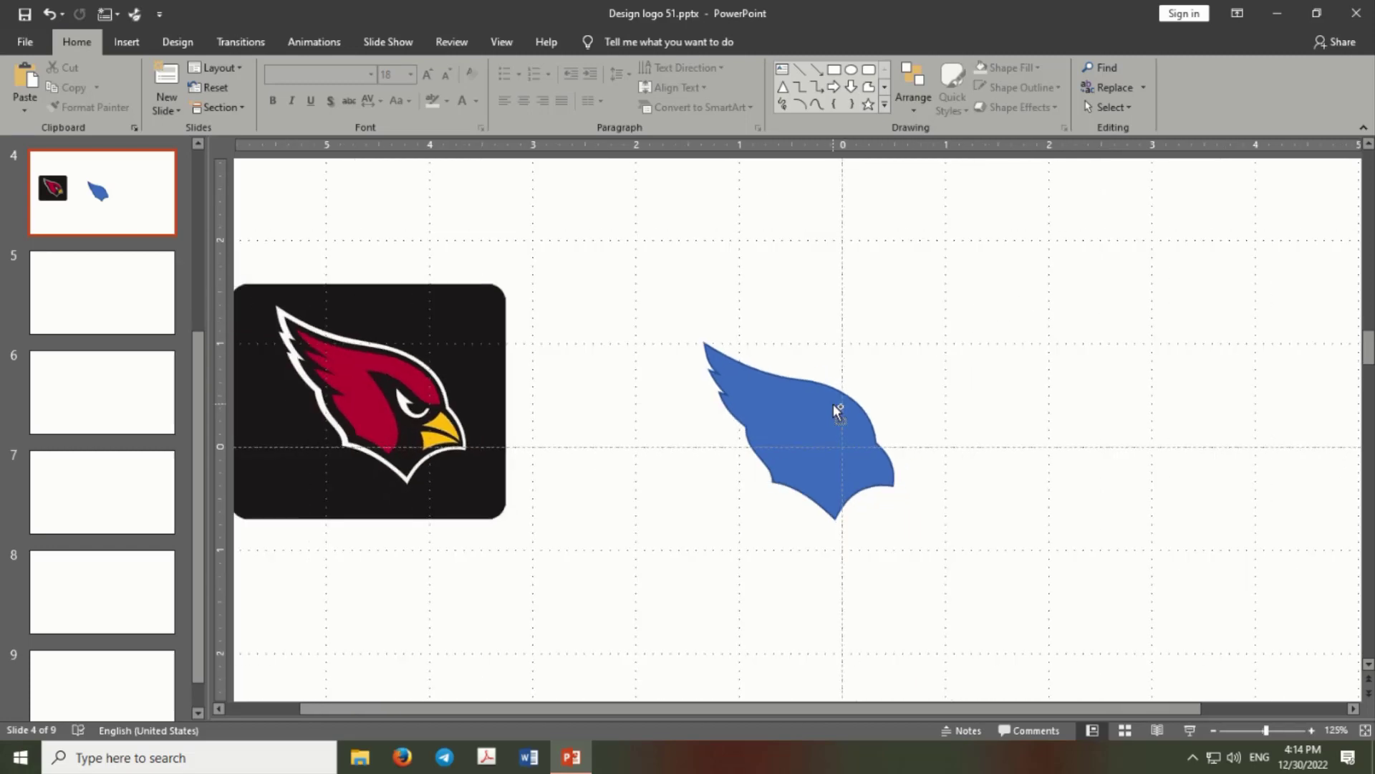
scroll(837, 410, "down", 1)
scroll(804, 415, "up", 1)
left_click(776, 401)
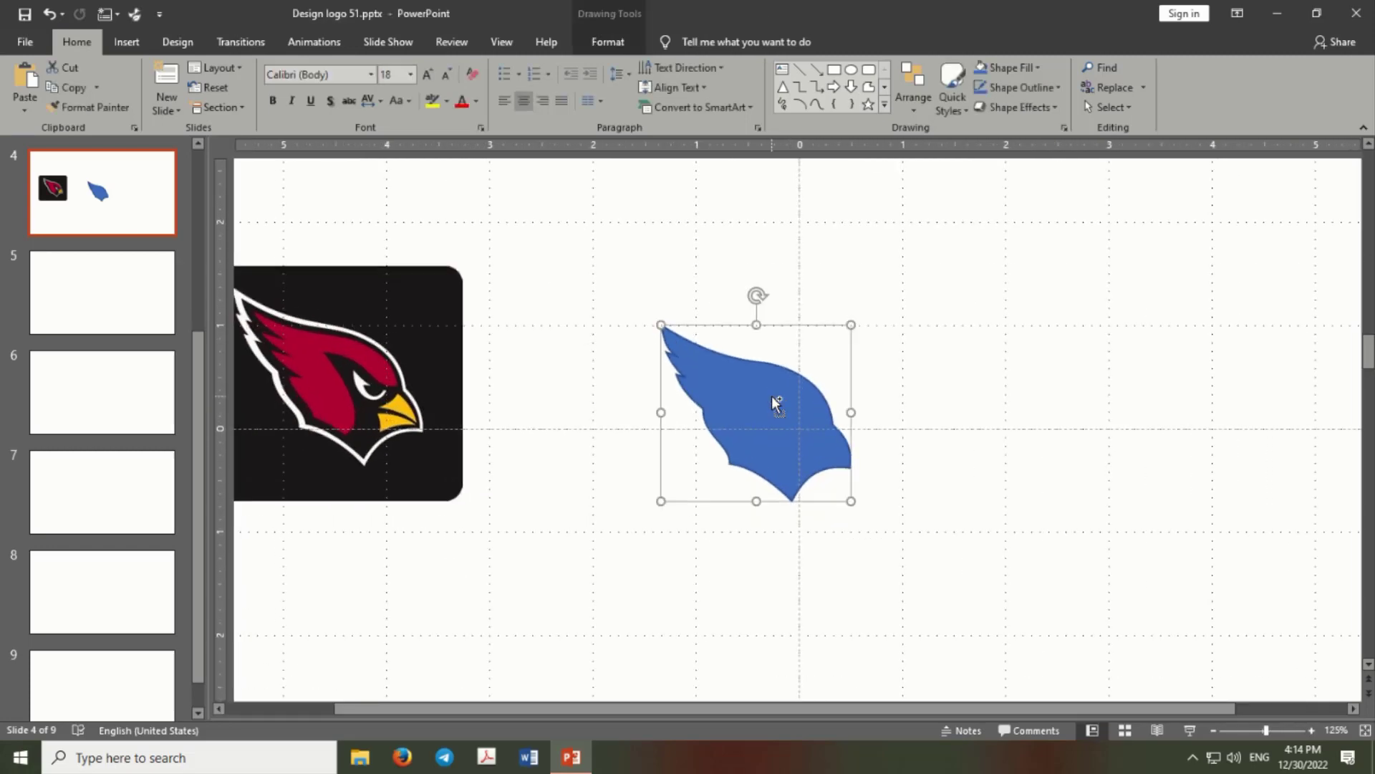
left_click(607, 42)
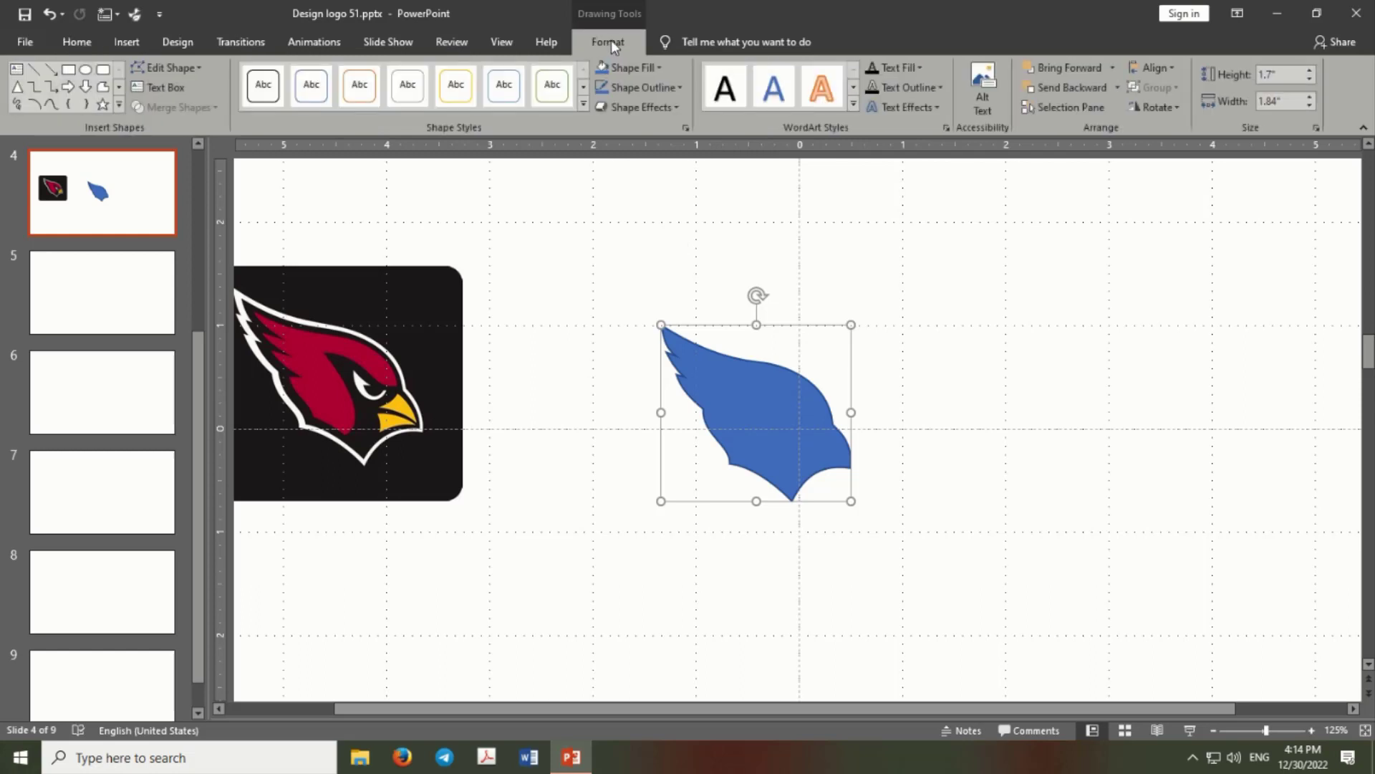
left_click(658, 67)
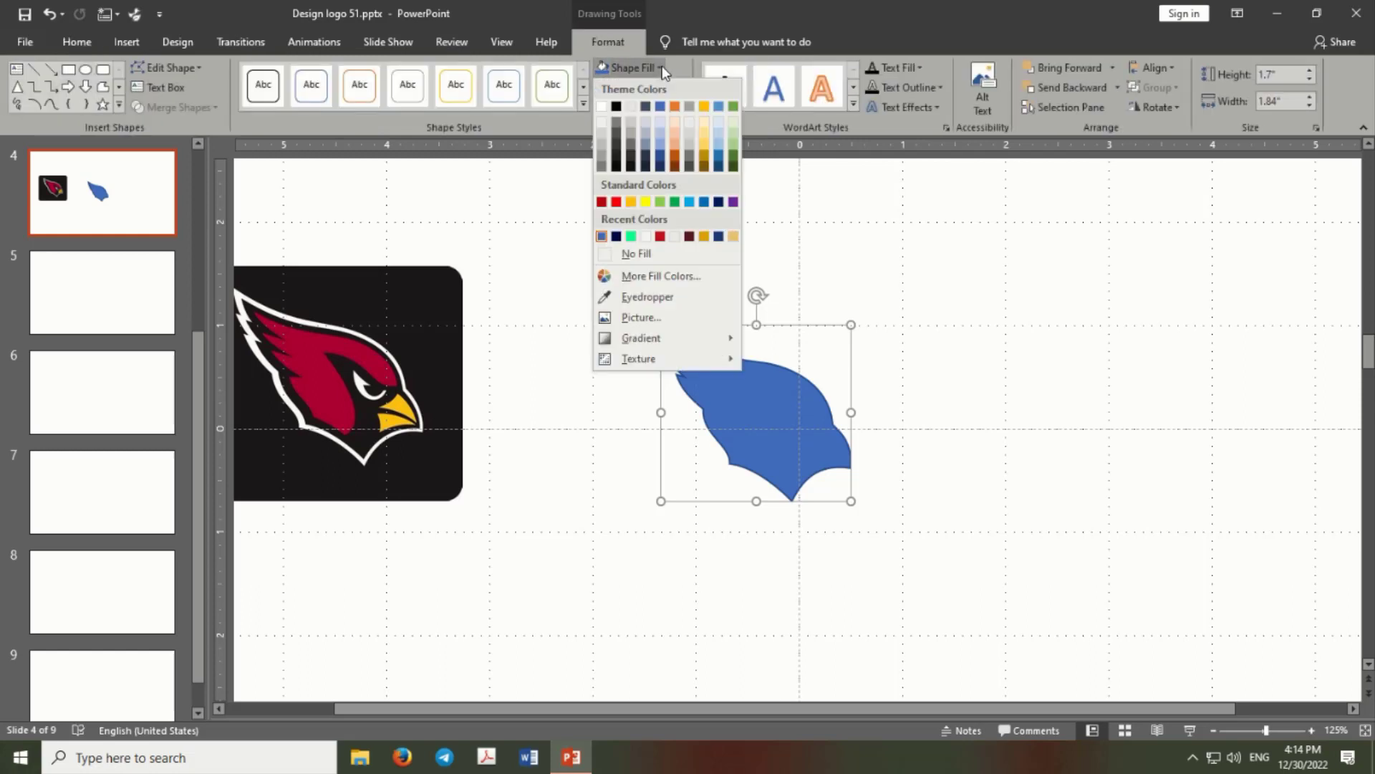
left_click(619, 92)
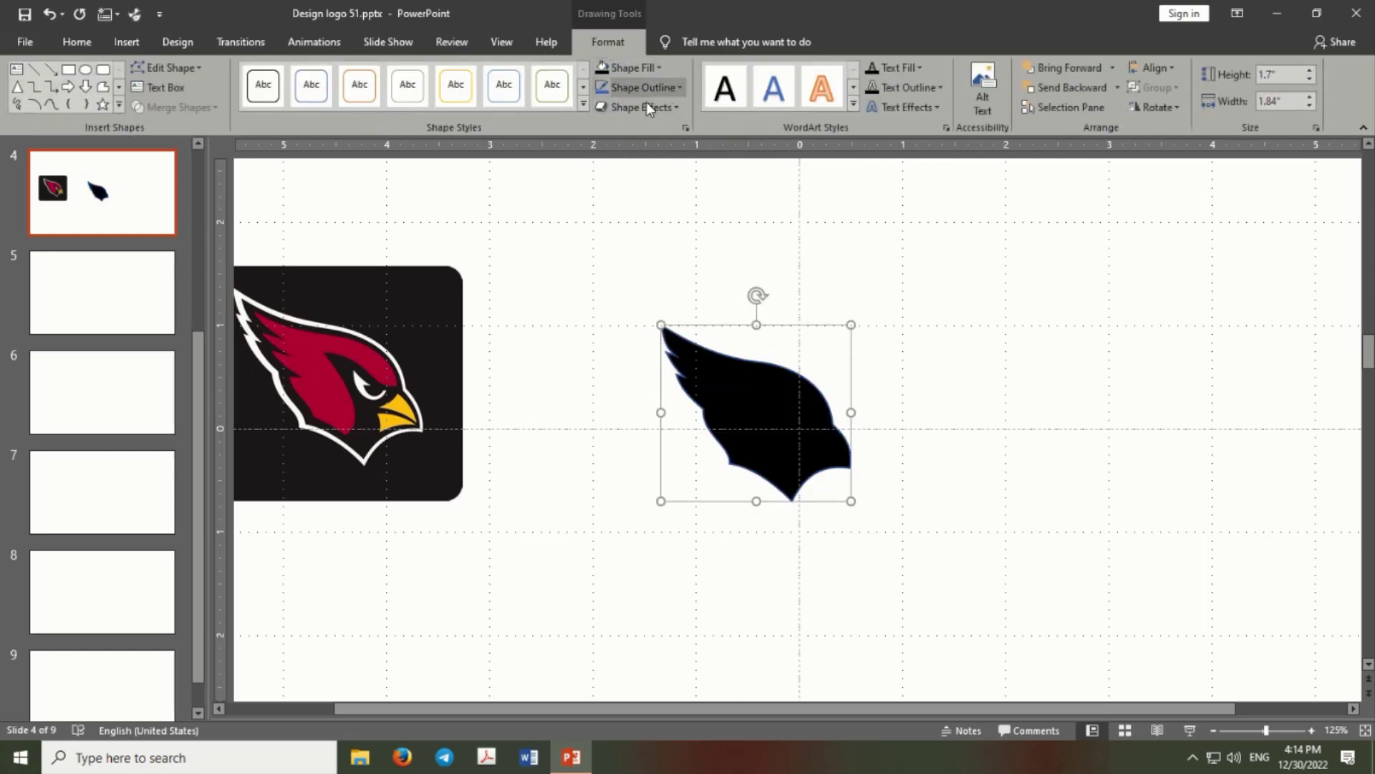
Give the bird shape a thick red outline.
left_click(680, 87)
mouse_move(639, 338)
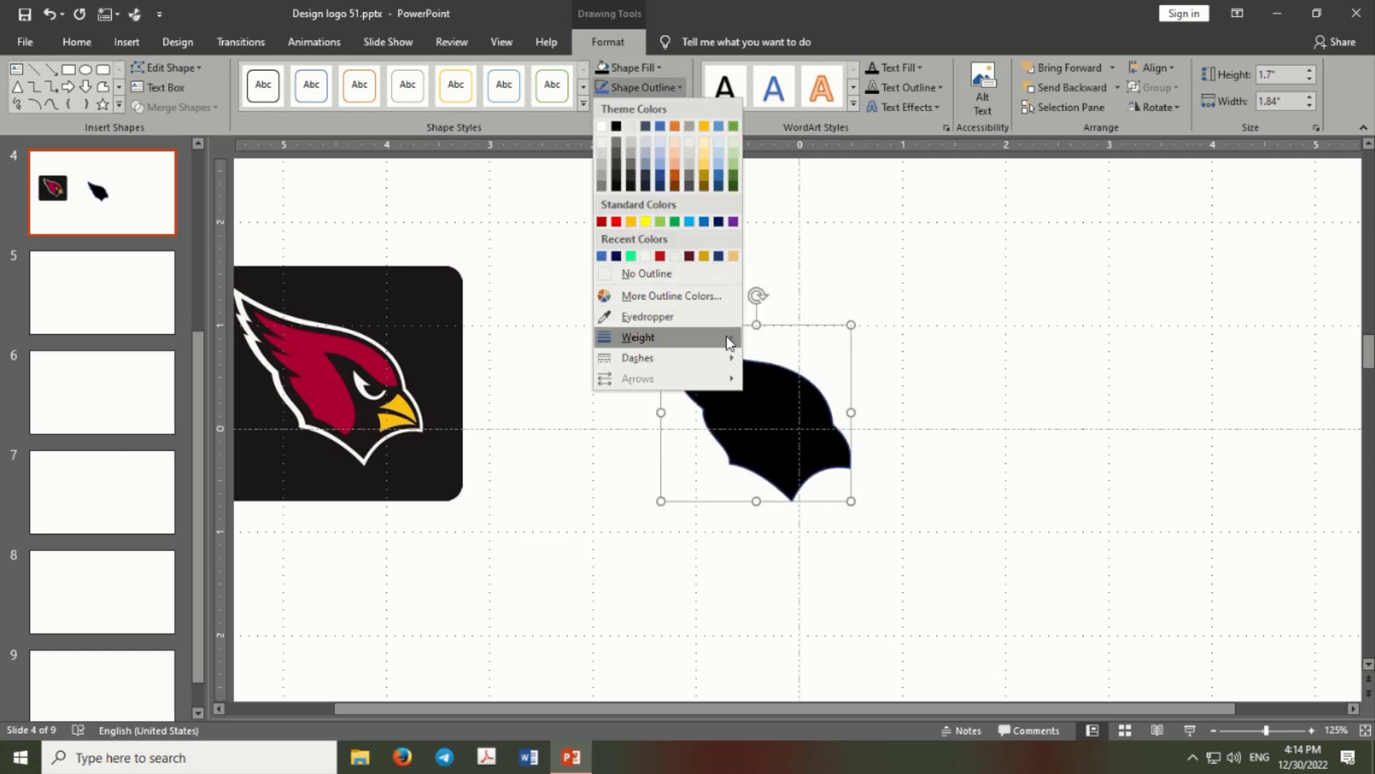
left_click(824, 471)
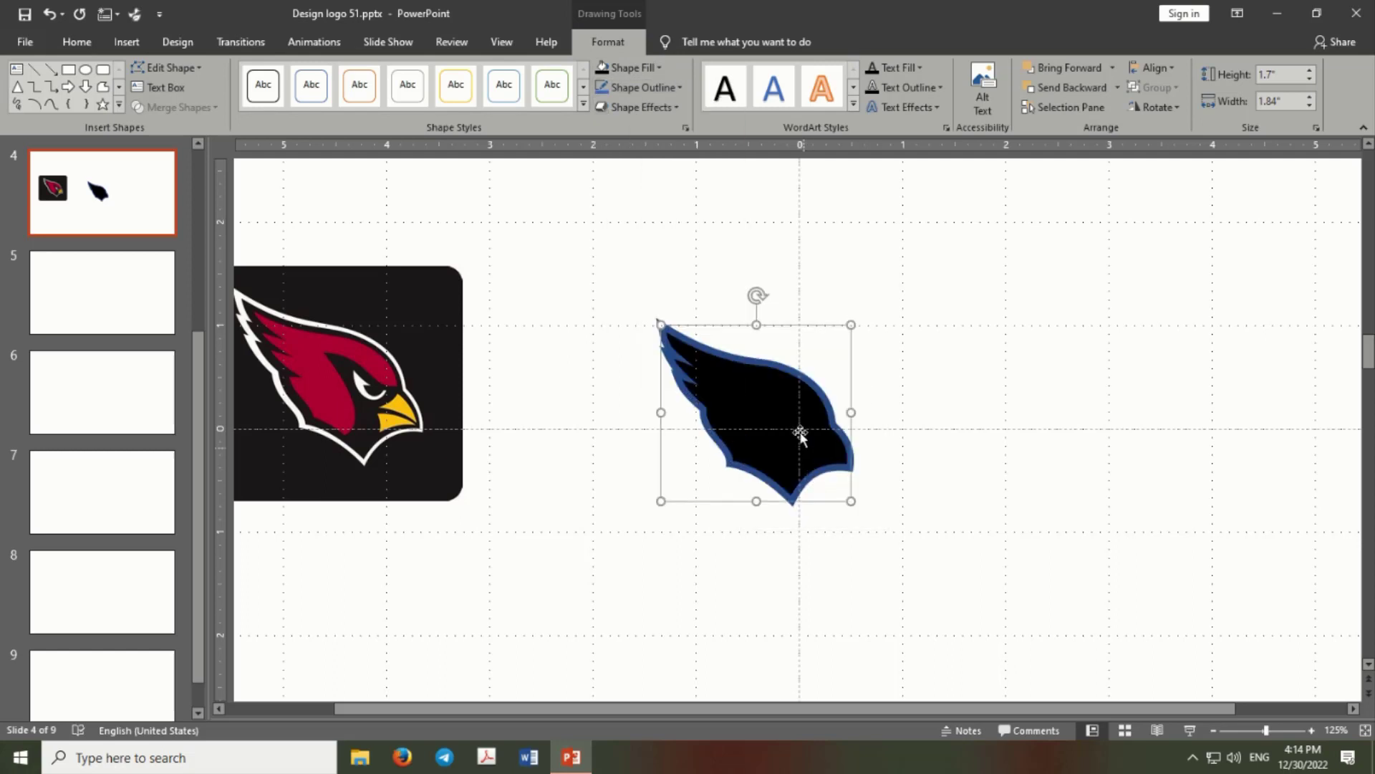
left_click(677, 84)
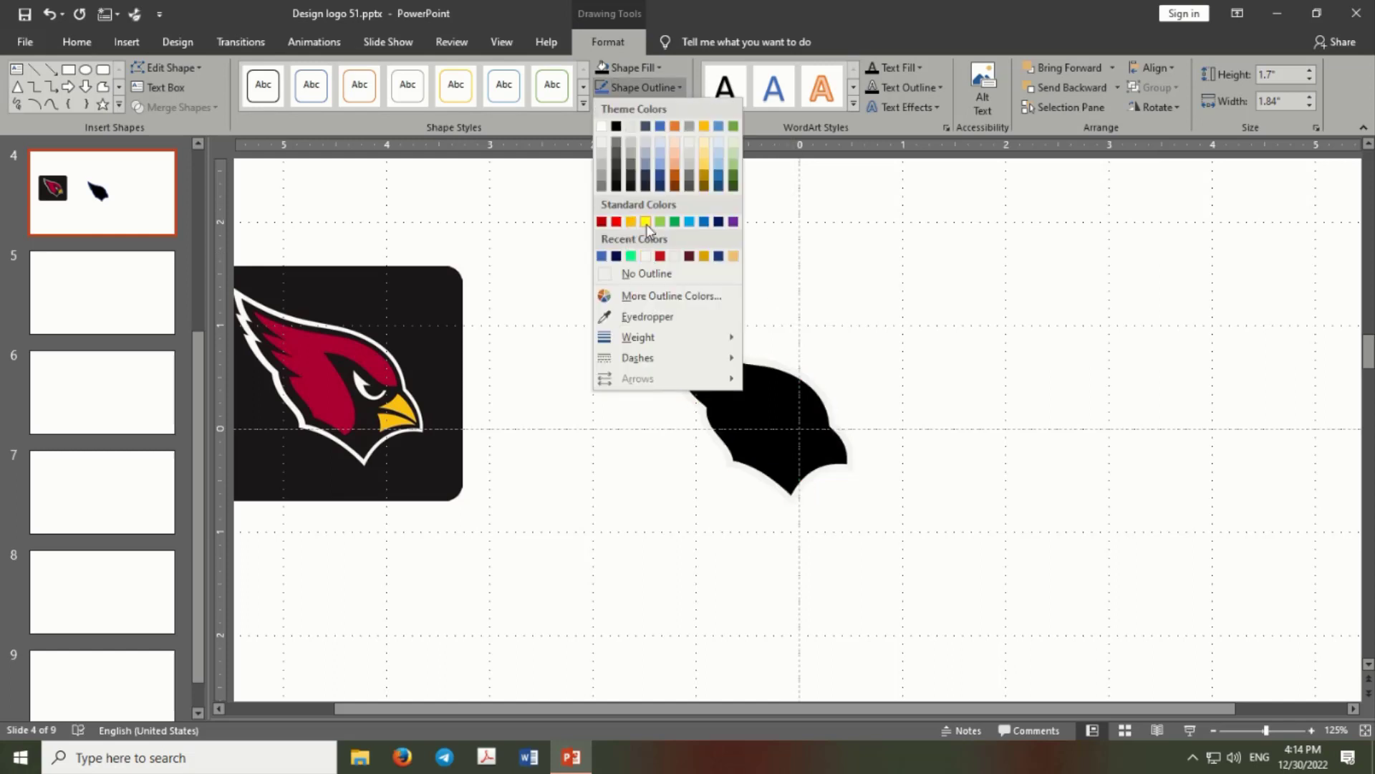
left_click(660, 256)
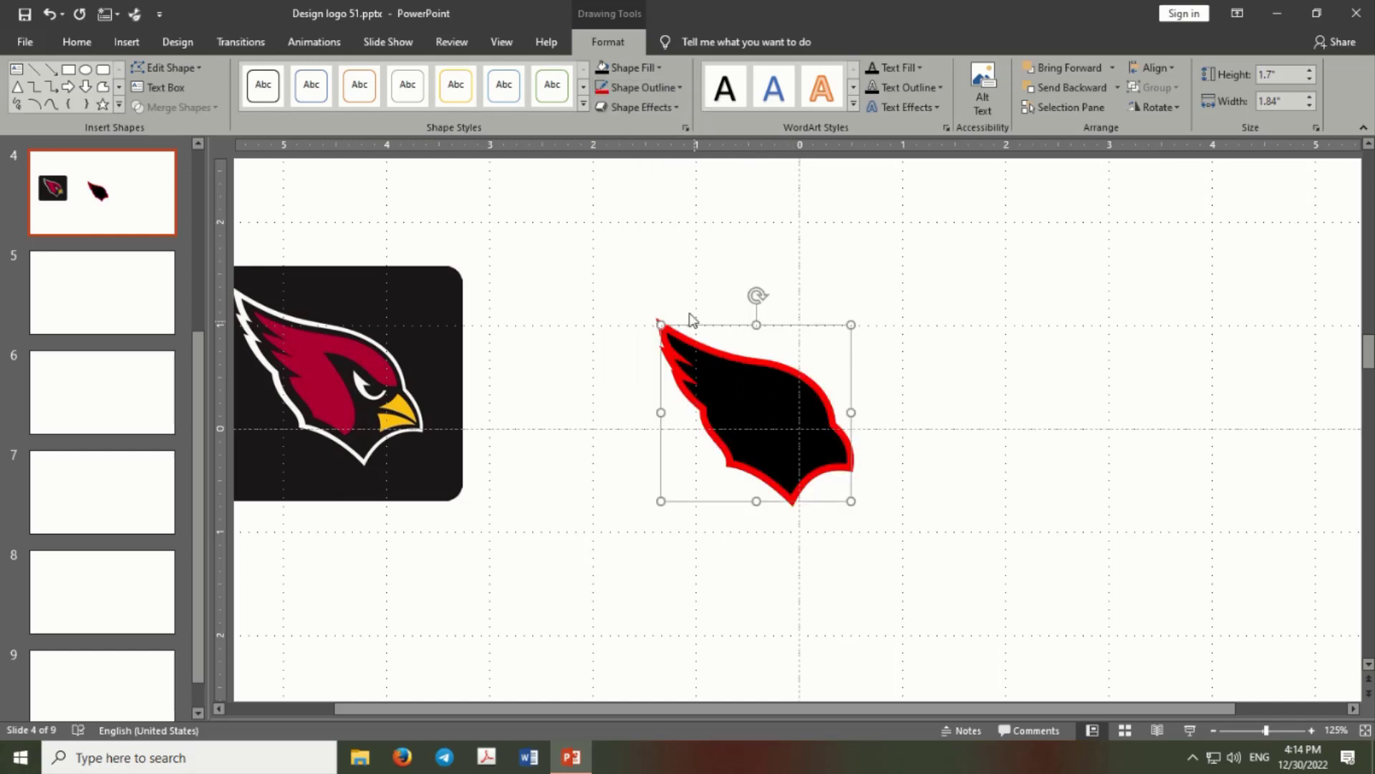
left_click(680, 270)
left_click(718, 384)
Enlarge the bird shape to 3.83 by 4.14 inches, undoing an accidental resize.
left_click_drag(771, 415, 755, 381)
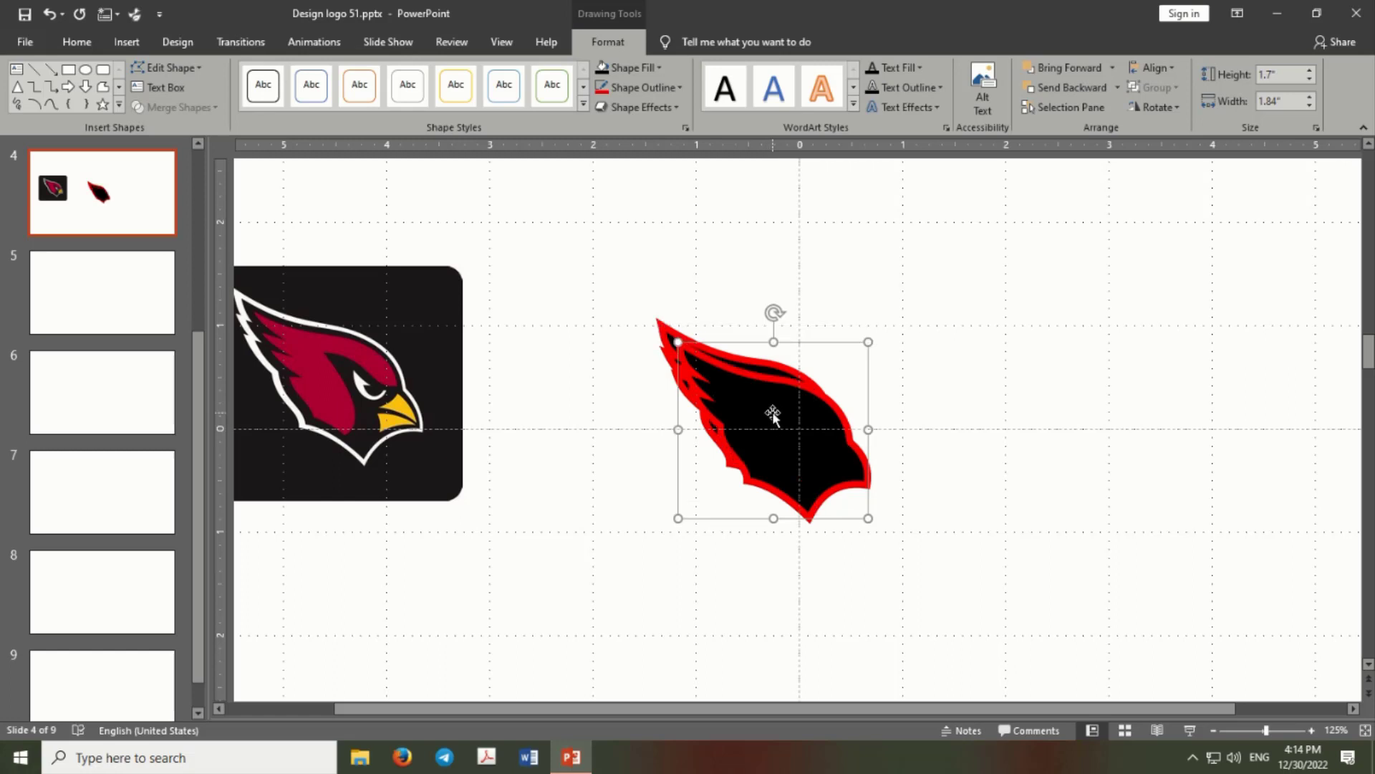
left_click_drag(852, 325, 924, 266)
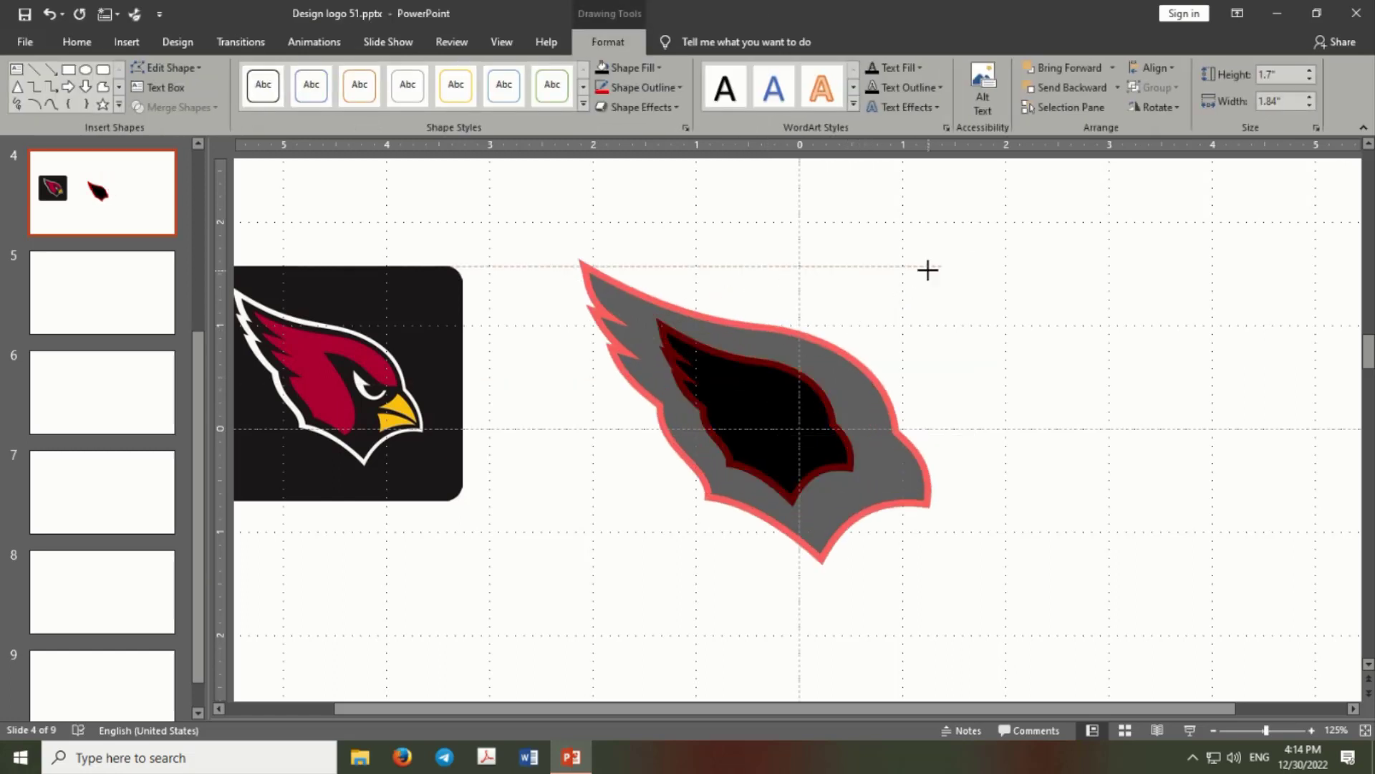
key("ctrl+z")
left_click_drag(852, 496, 979, 619)
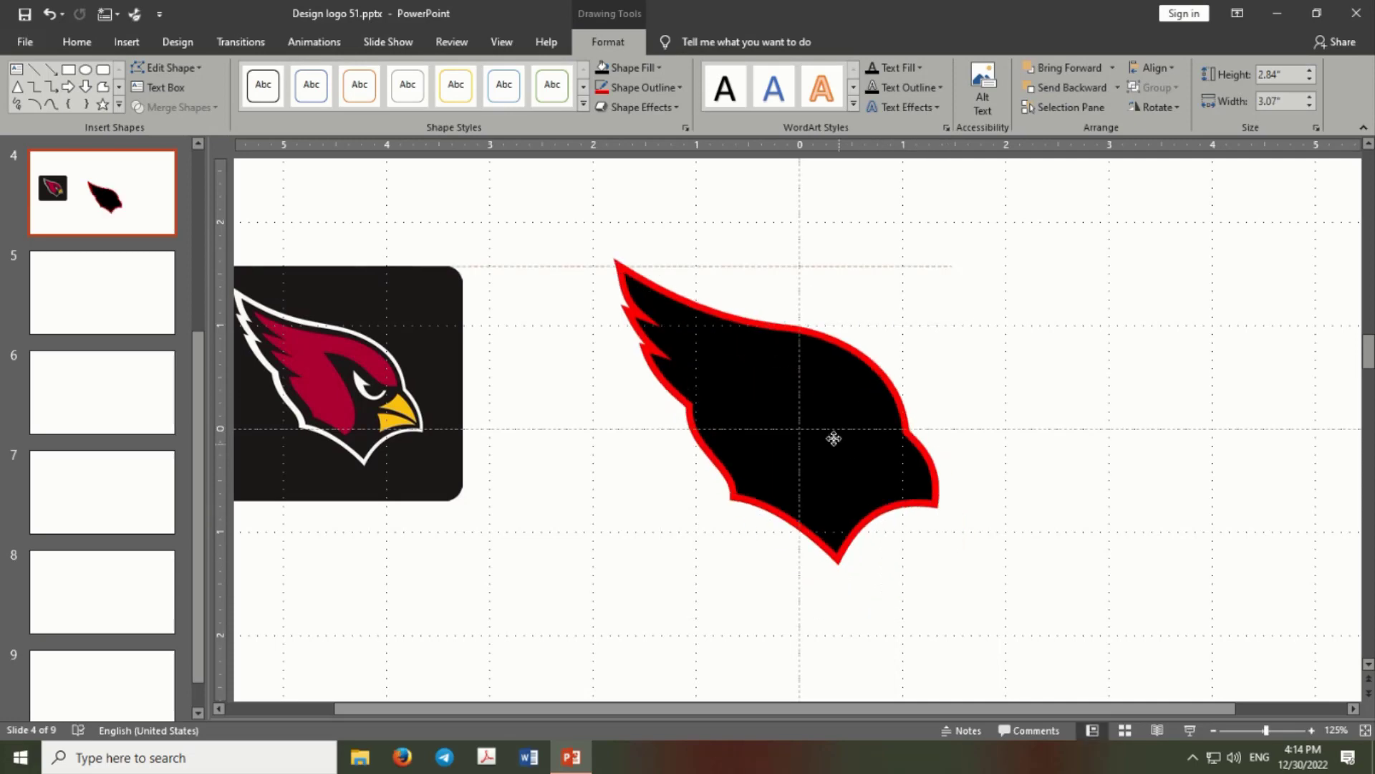
scroll(867, 423, "down", 2)
scroll(863, 421, "down", 2)
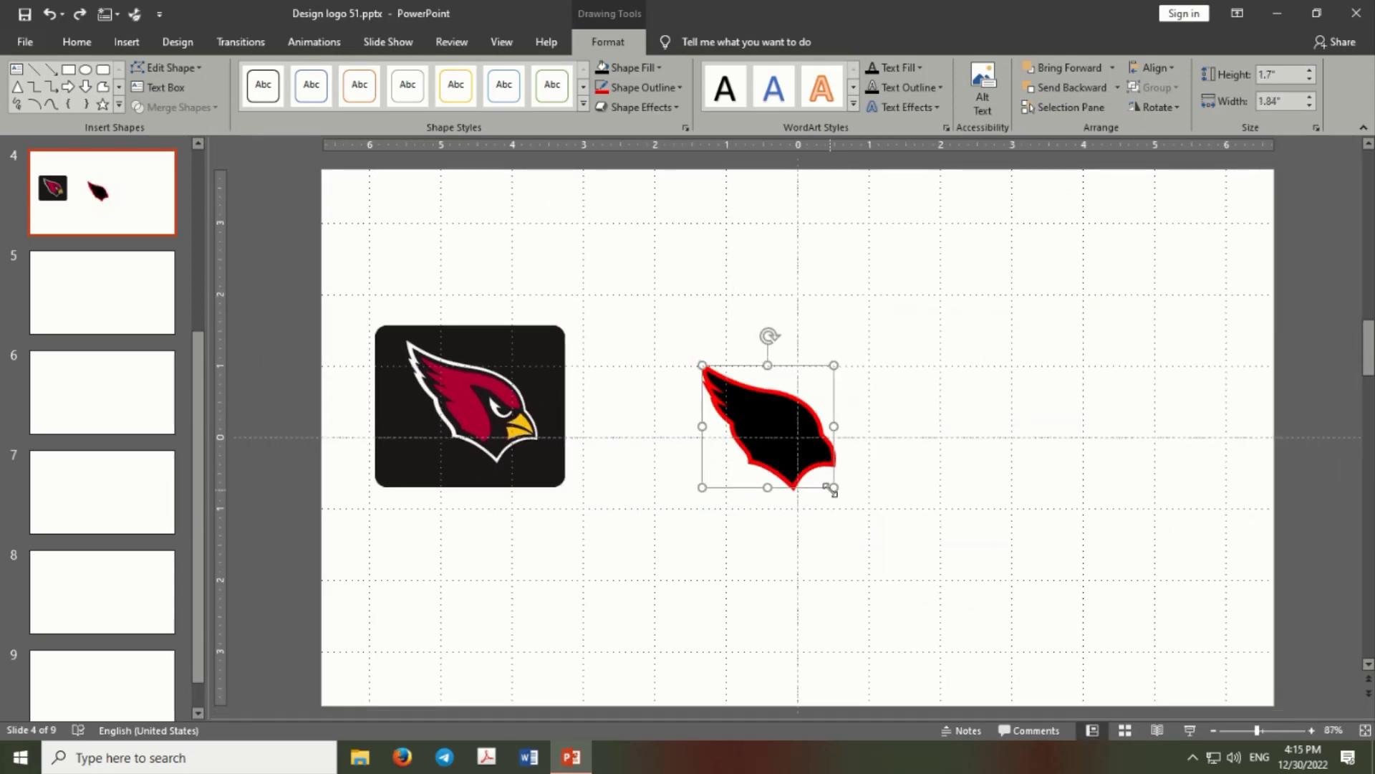
left_click_drag(826, 484, 953, 579)
Place a copy up-right, remove its outline and shrink it to 2.5 by 2.7 inches.
mouse_move(886, 461)
left_mouse_down()
mouse_move(837, 420)
mouse_move(878, 249)
left_mouse_up()
scroll(837, 420, "up", 1)
left_click(677, 86)
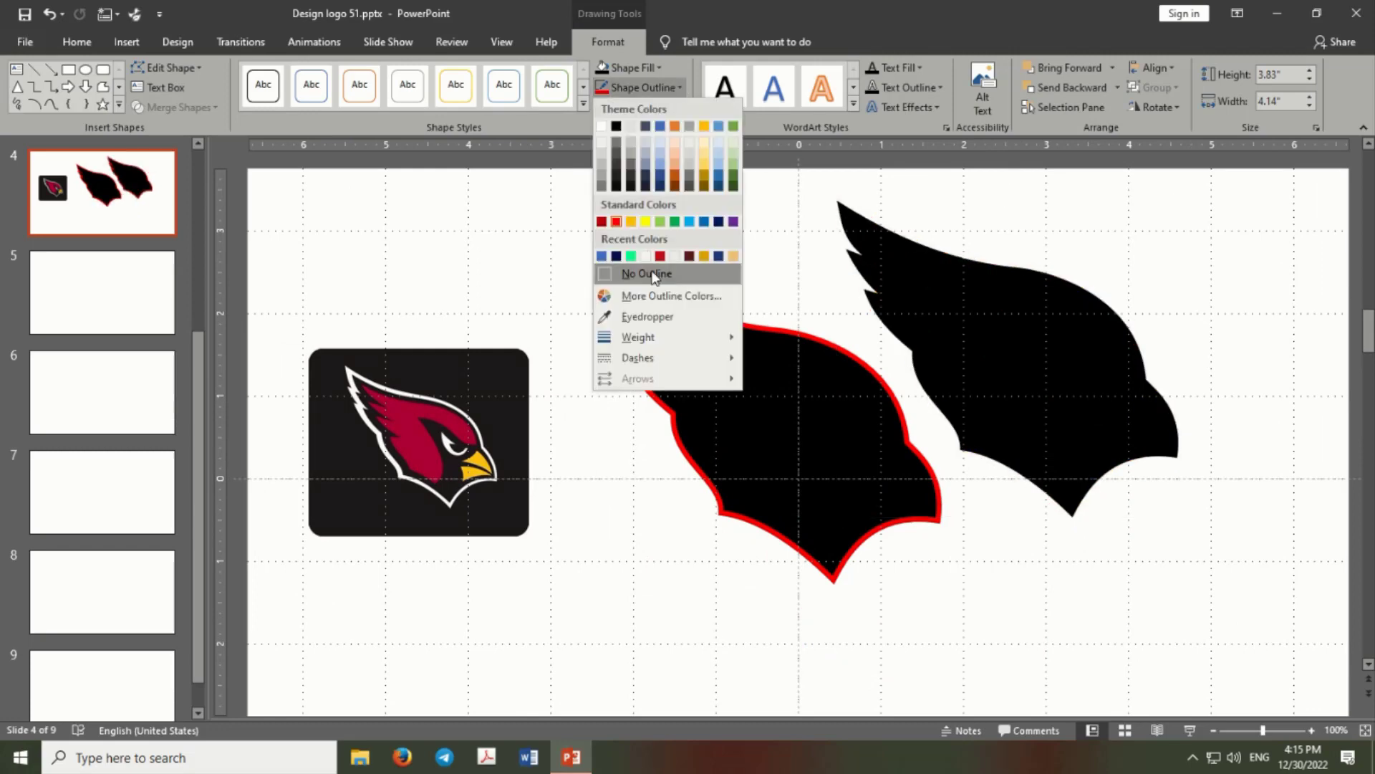
left_click(631, 275)
left_click_drag(1179, 515, 1065, 413)
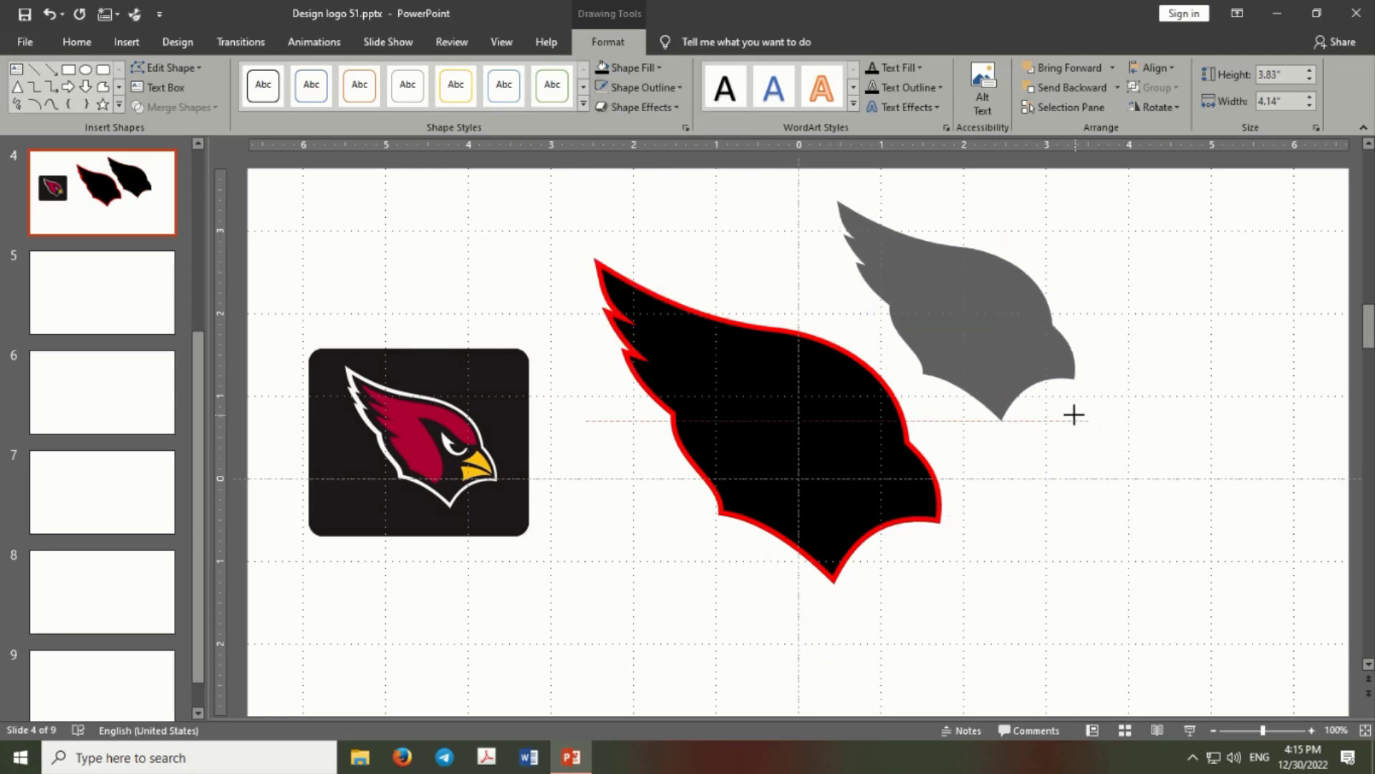
Fill the smaller copy red and move it over the big shape.
left_click(1009, 329)
left_click(659, 67)
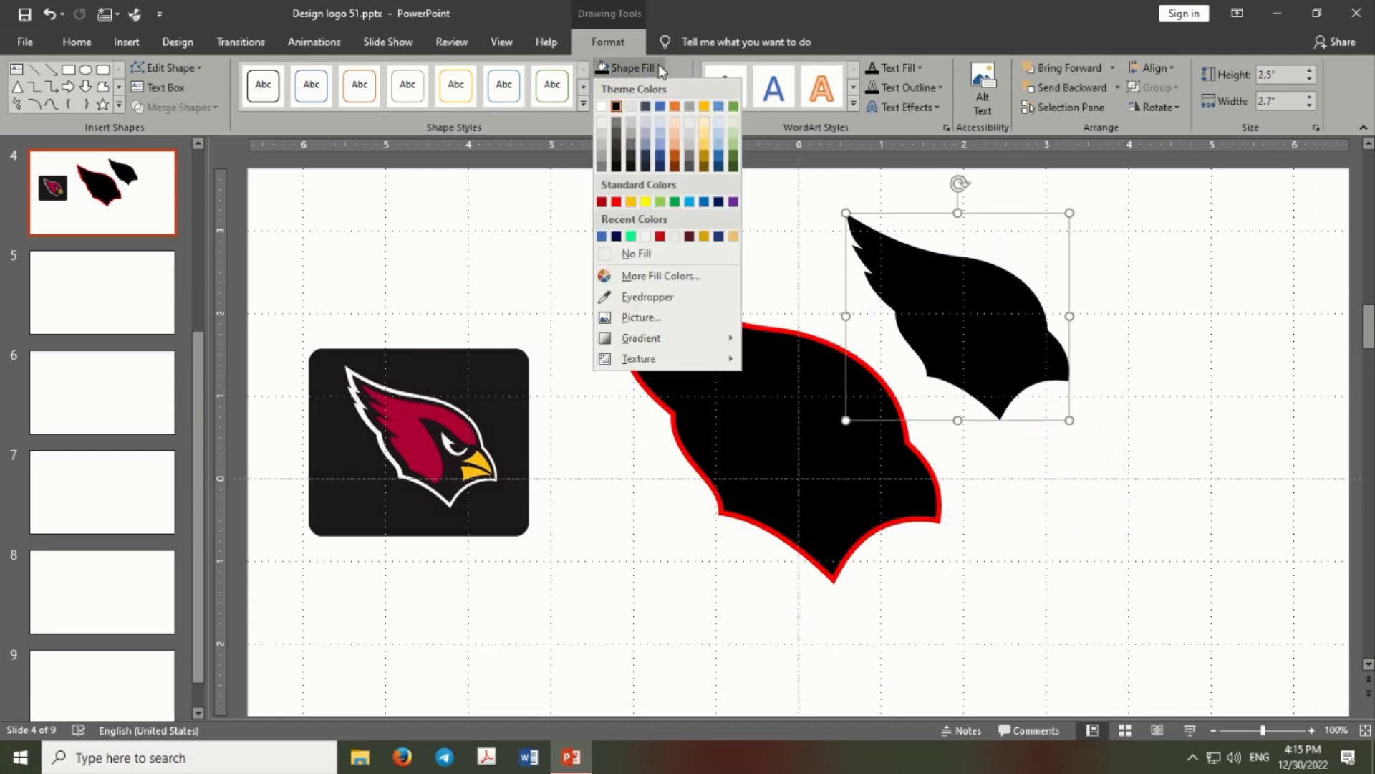
left_click(619, 204)
mouse_move(914, 299)
left_mouse_down()
mouse_move(806, 361)
mouse_move(834, 316)
left_mouse_up()
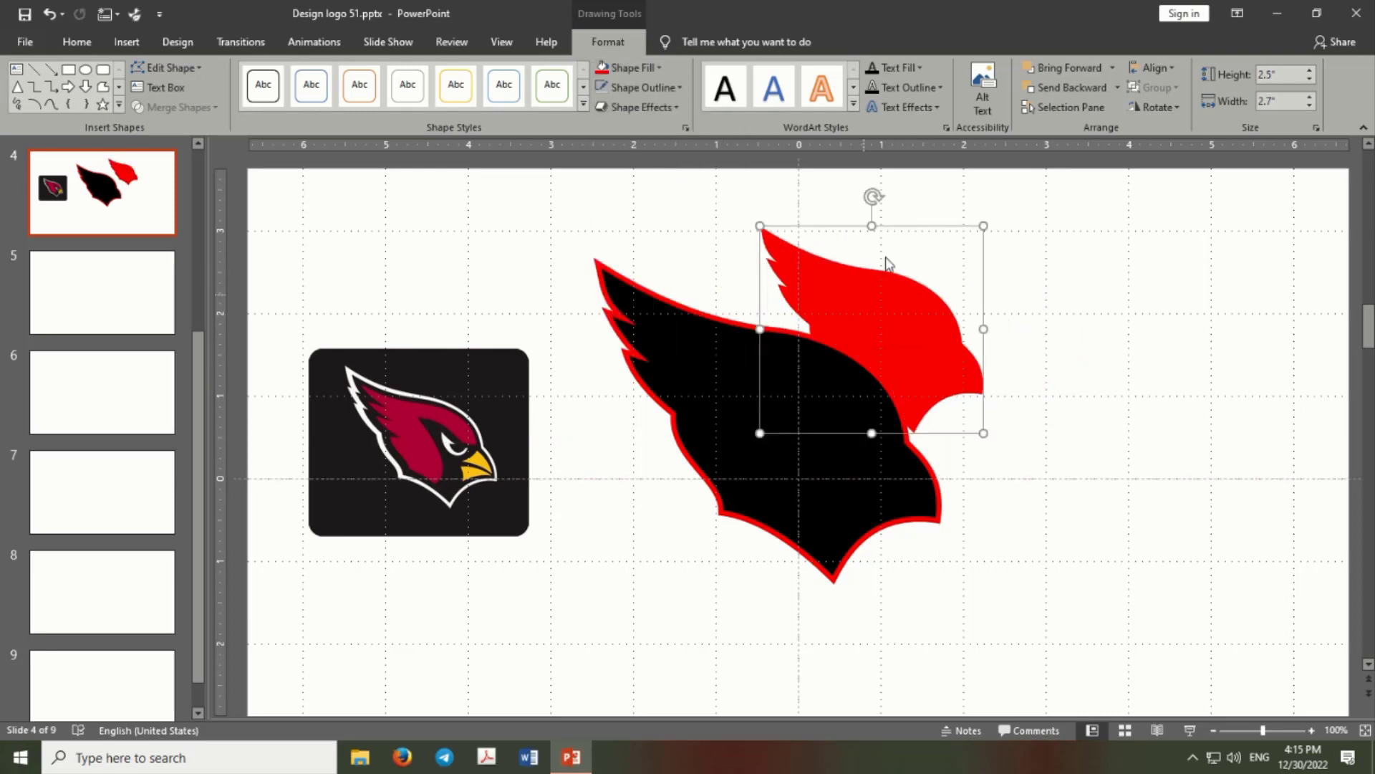
Bring the red copy forward and move it down-left onto the black body.
left_click(1117, 87)
left_click(1075, 110)
left_click(1117, 87)
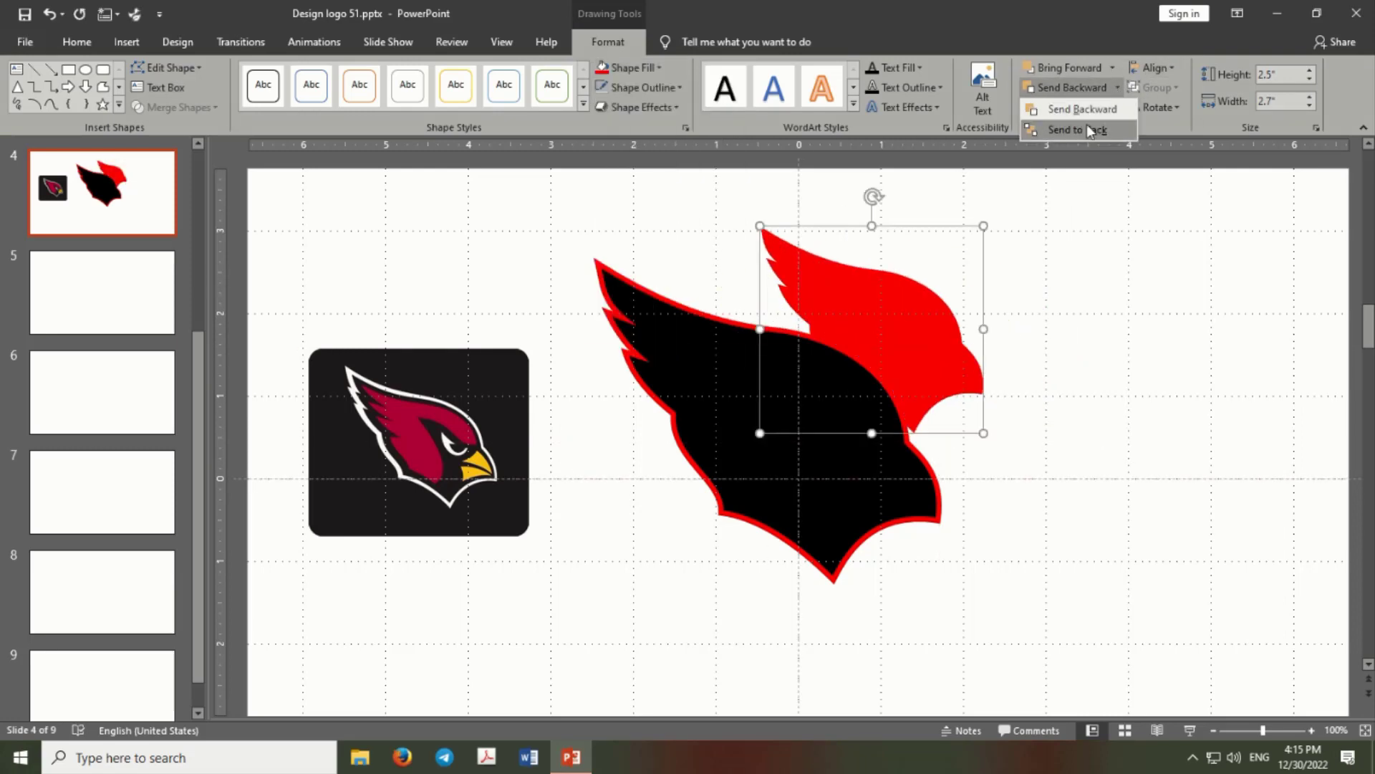
left_click(1119, 85)
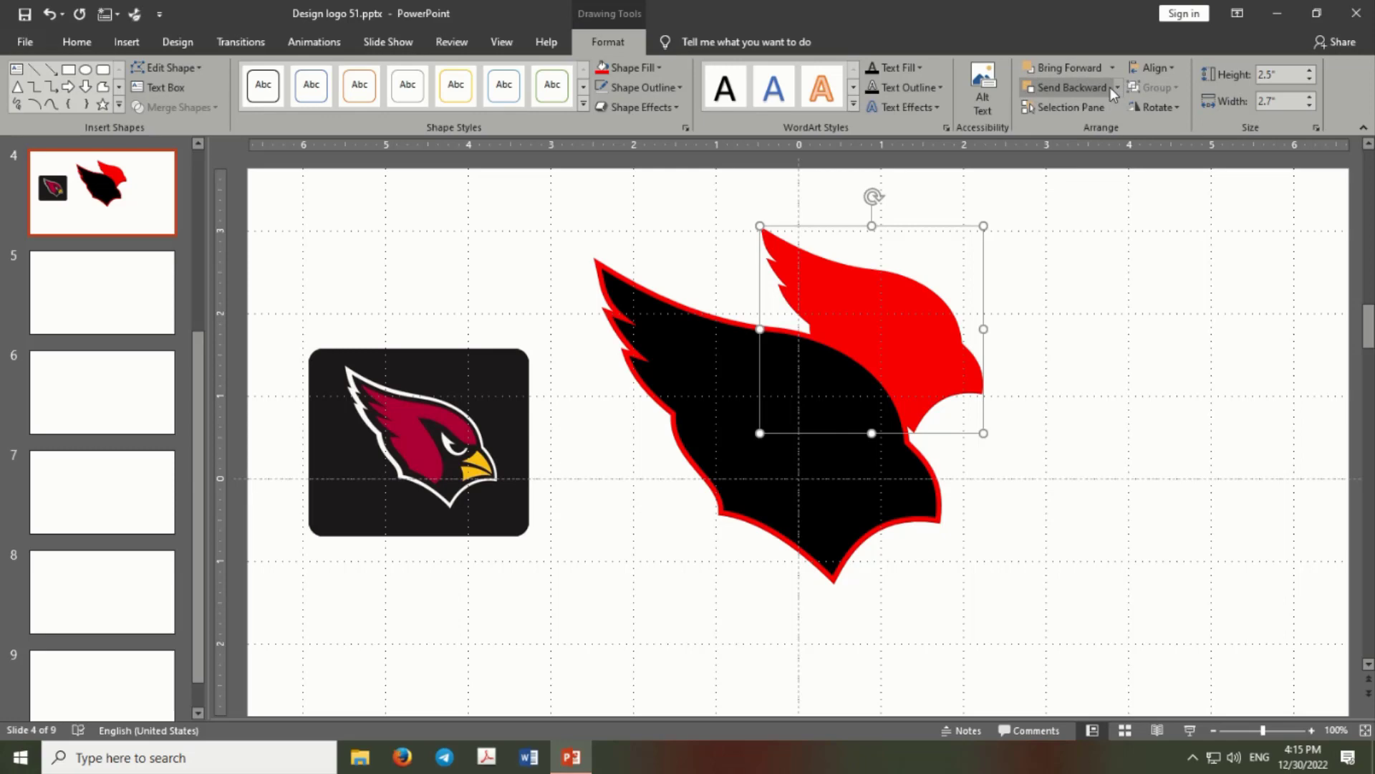
left_click(1112, 67)
left_click(1046, 112)
left_click_drag(887, 319, 765, 394)
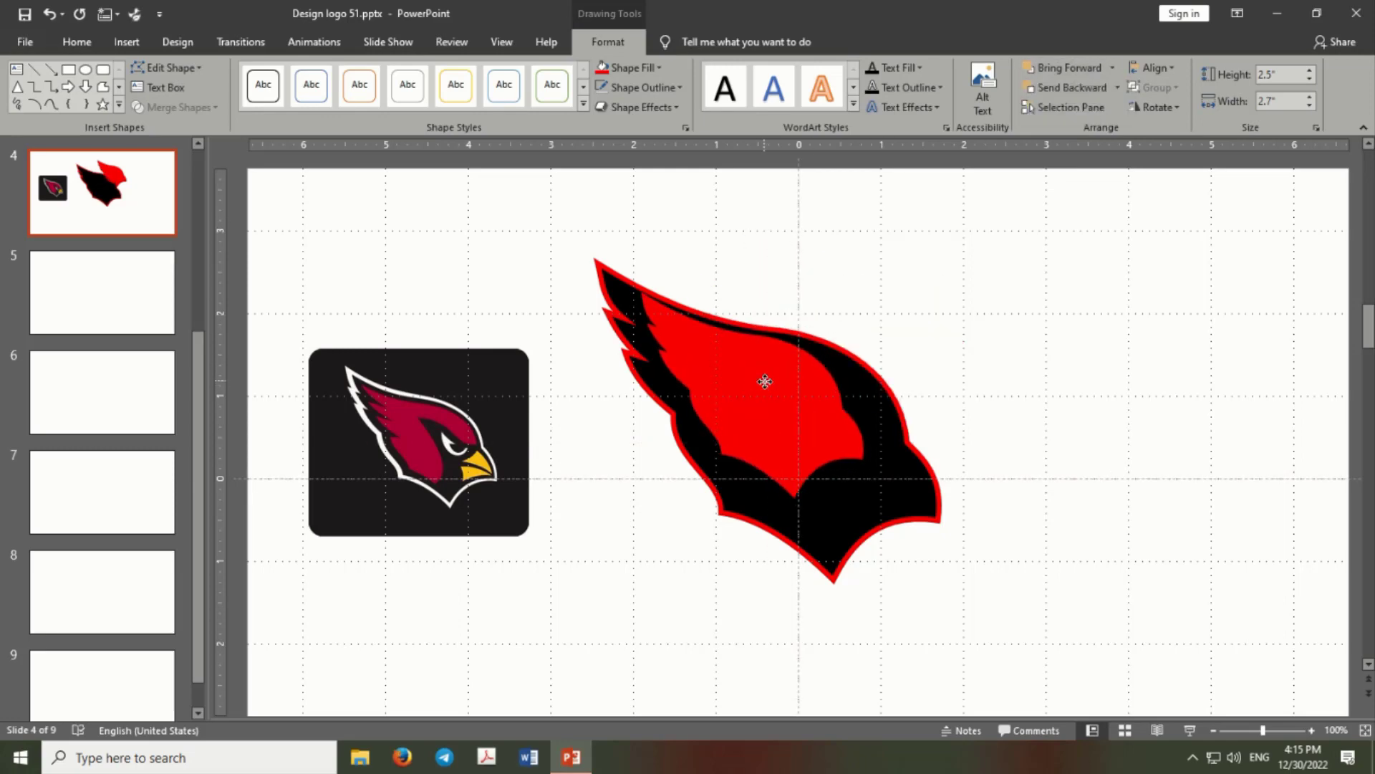
Resize the red inner head to 3.38 by 3.64 inches, nudge it into place and tilt it slightly.
scroll(762, 390, "up", 2)
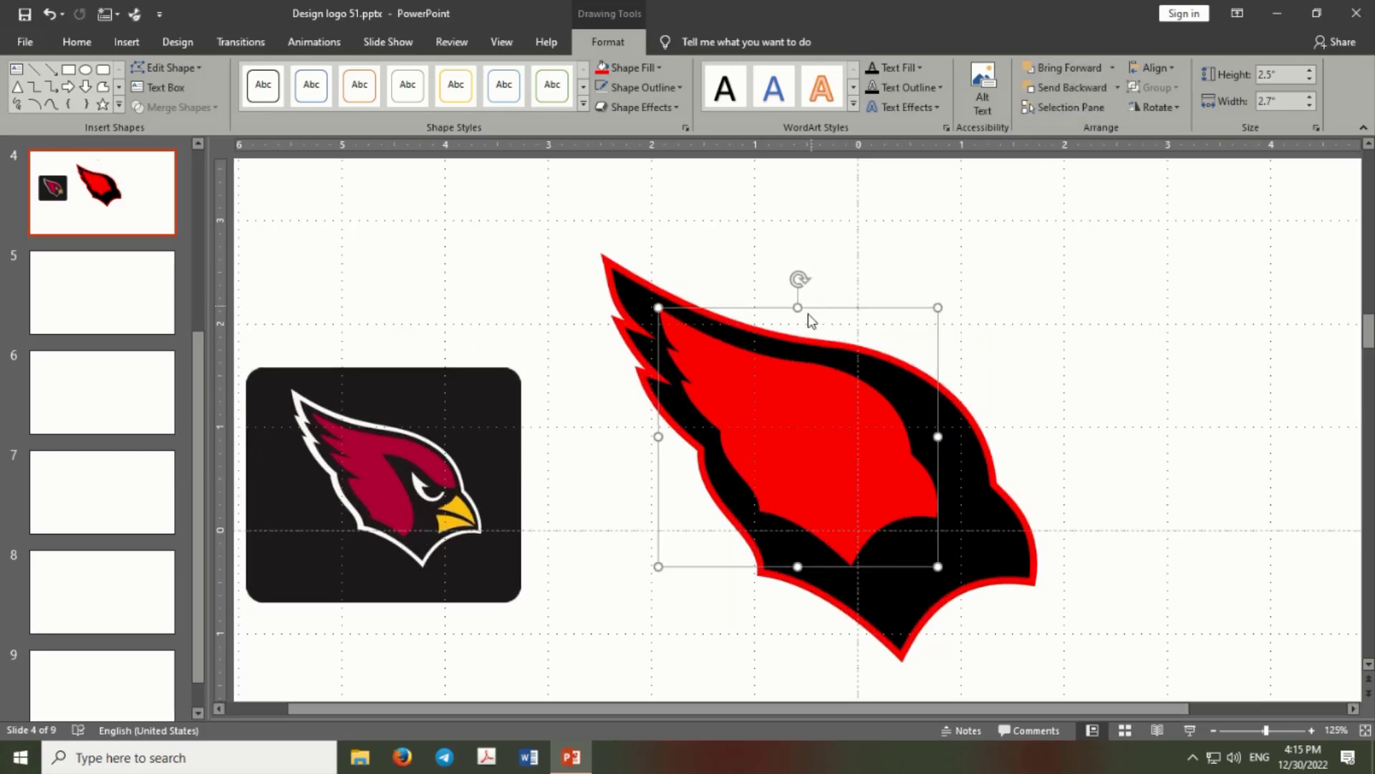
left_click_drag(933, 566, 993, 621)
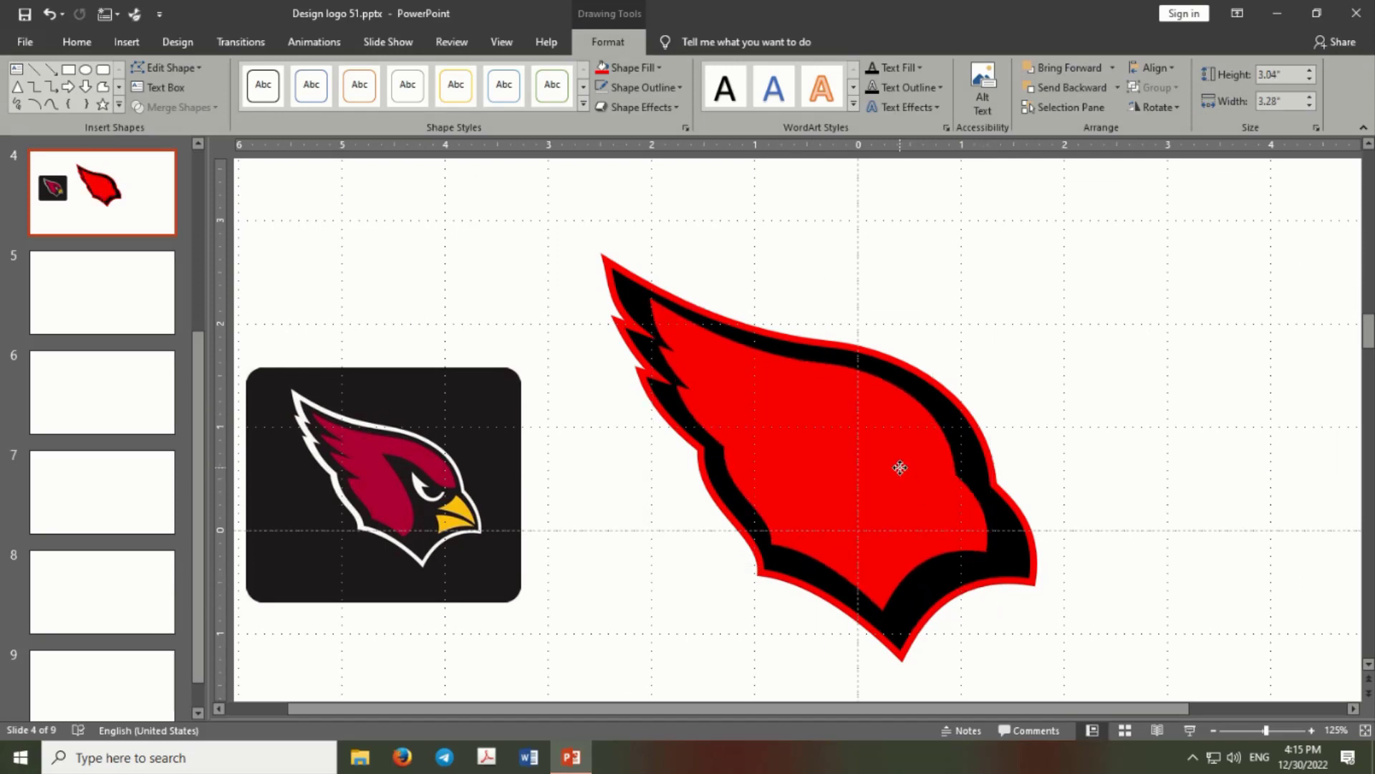
left_click_drag(991, 606, 1026, 637)
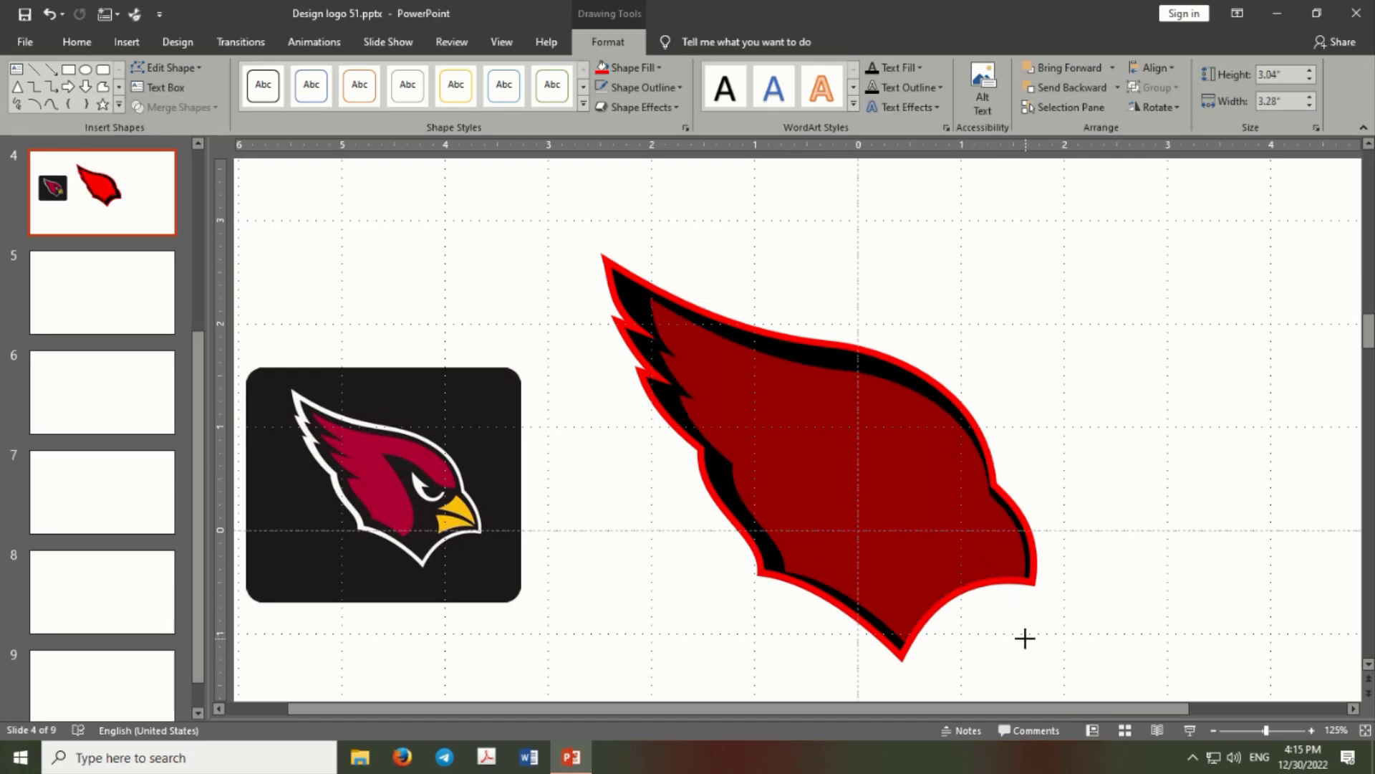
left_click_drag(929, 487, 923, 482)
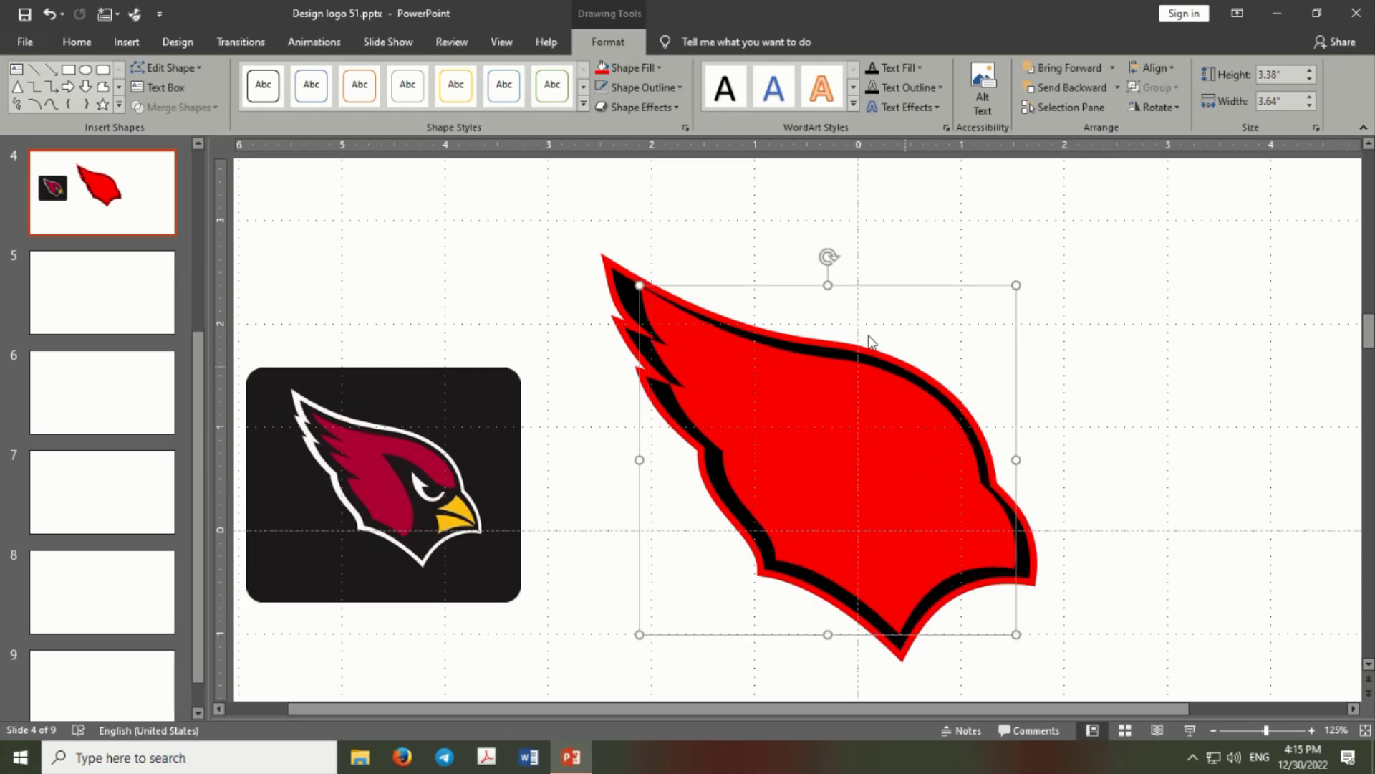
left_click_drag(826, 256, 819, 261)
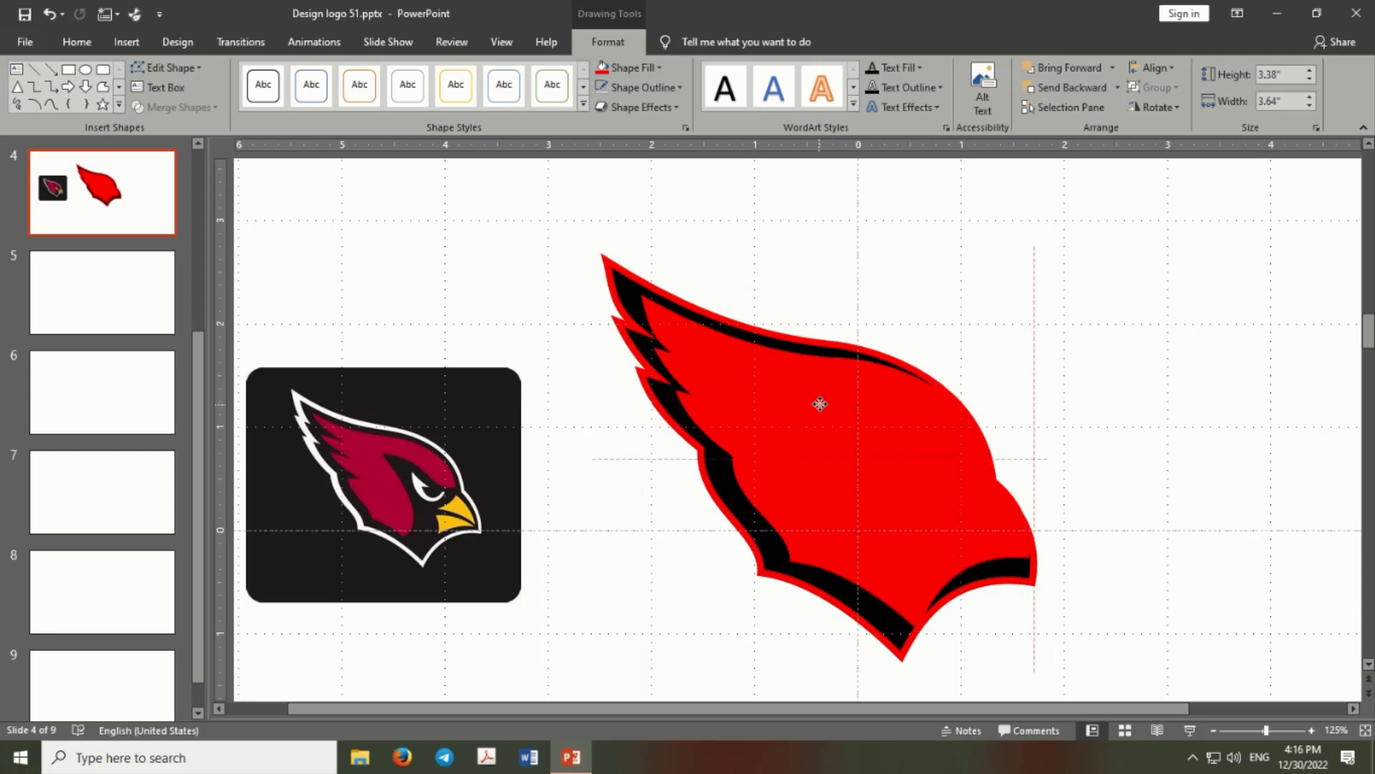
left_click_drag(821, 402, 813, 396)
Tilt the red head a bit more and align it inside the black outline.
left_click_drag(810, 255, 817, 255)
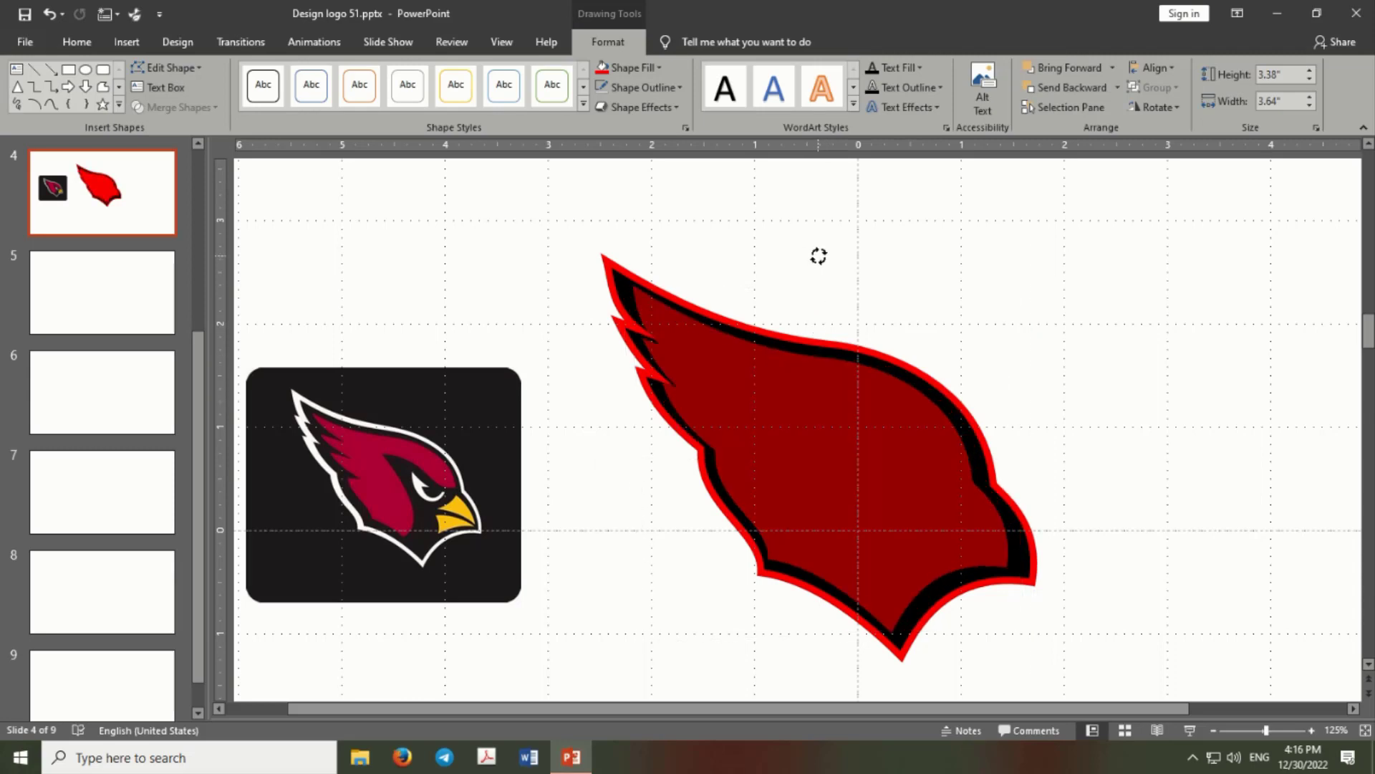
left_click_drag(811, 427, 812, 429)
left_click_drag(882, 454, 881, 439)
Edit the red head's points to reshape the crest's top tip and feather notches along the upper-left edge.
scroll(723, 378, "up", 2)
right_click(681, 326)
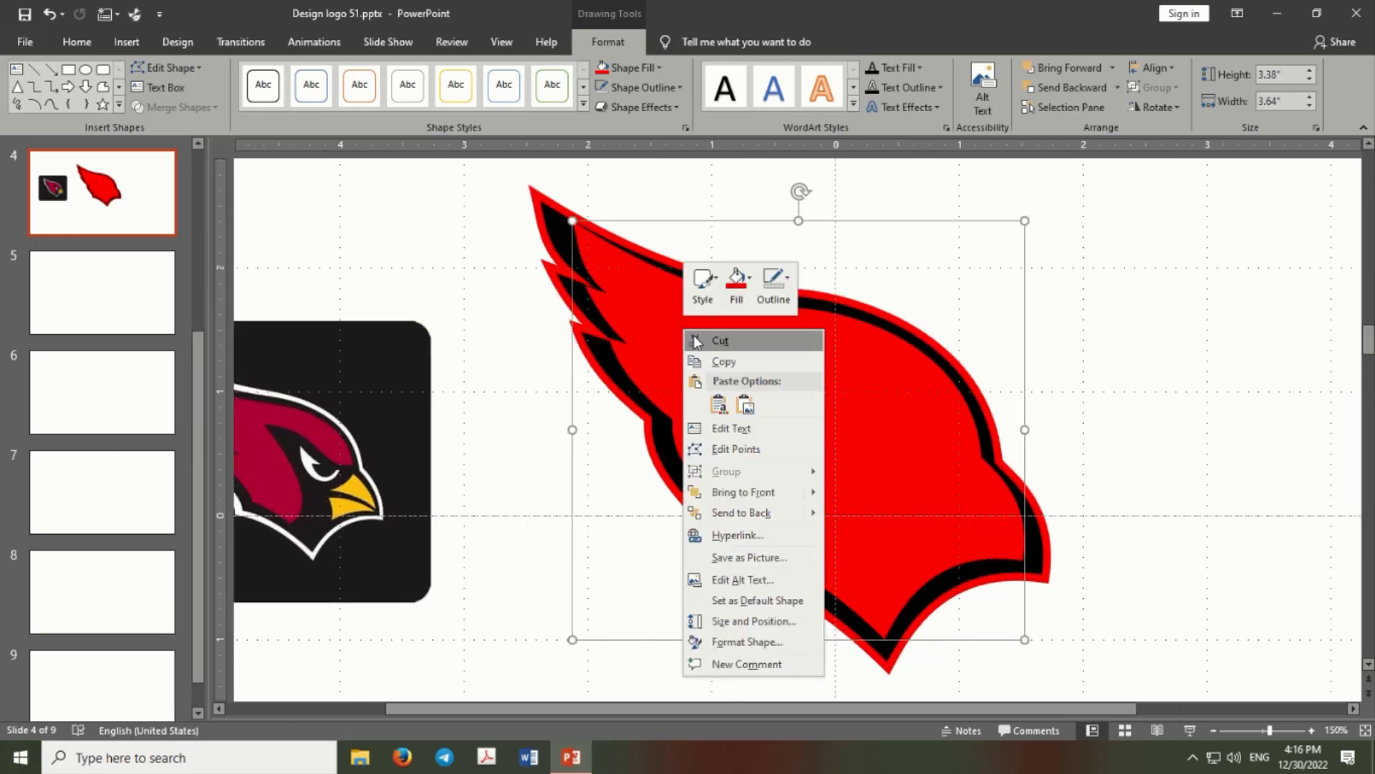
left_click(715, 414)
left_click(586, 288)
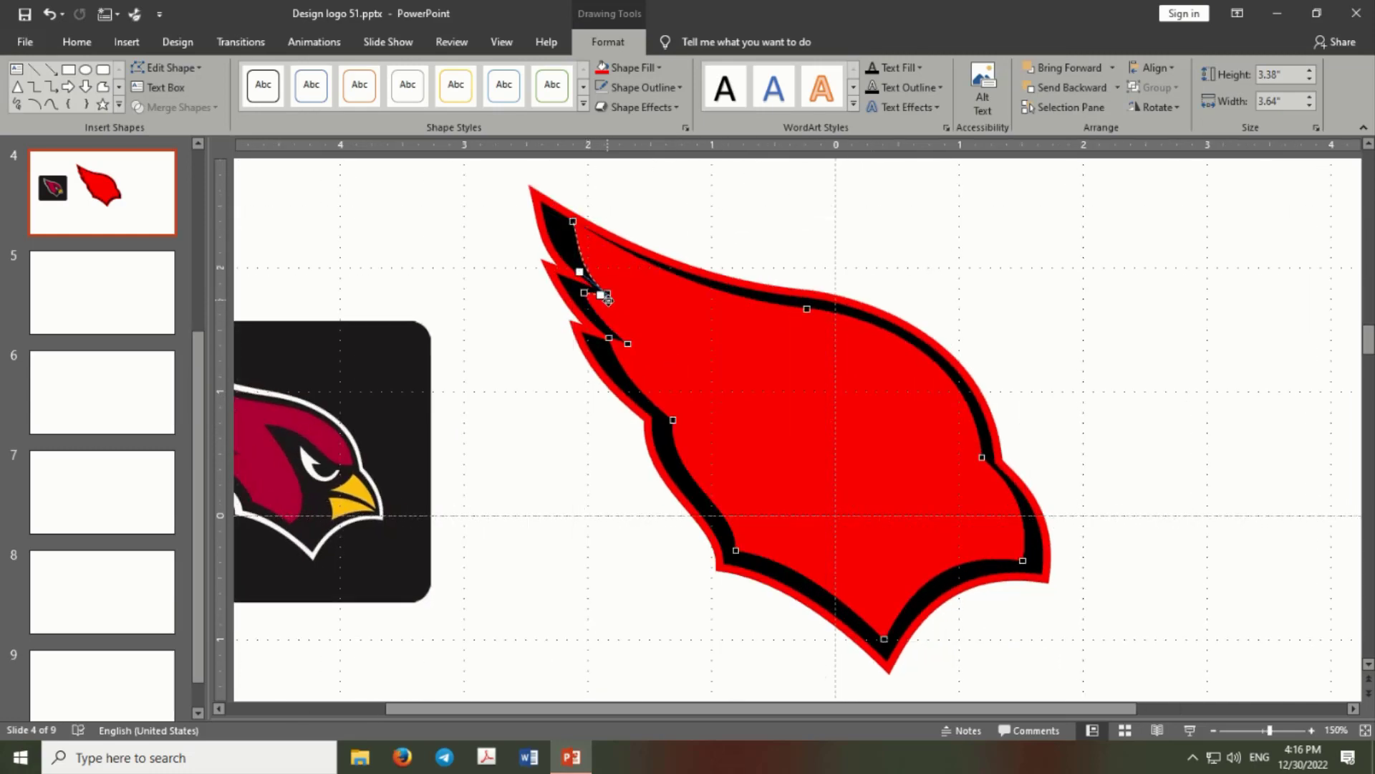
left_click_drag(573, 221, 566, 228)
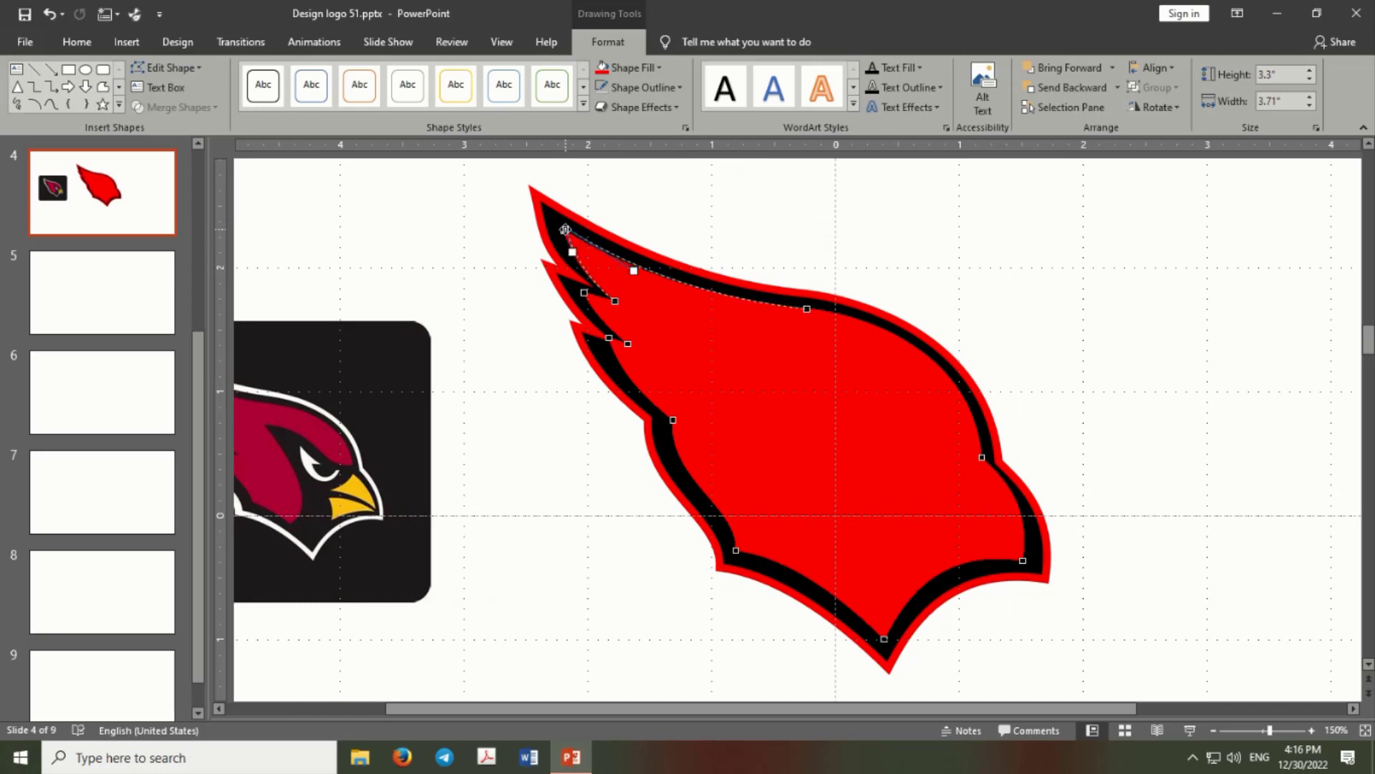
left_click_drag(614, 303, 618, 300)
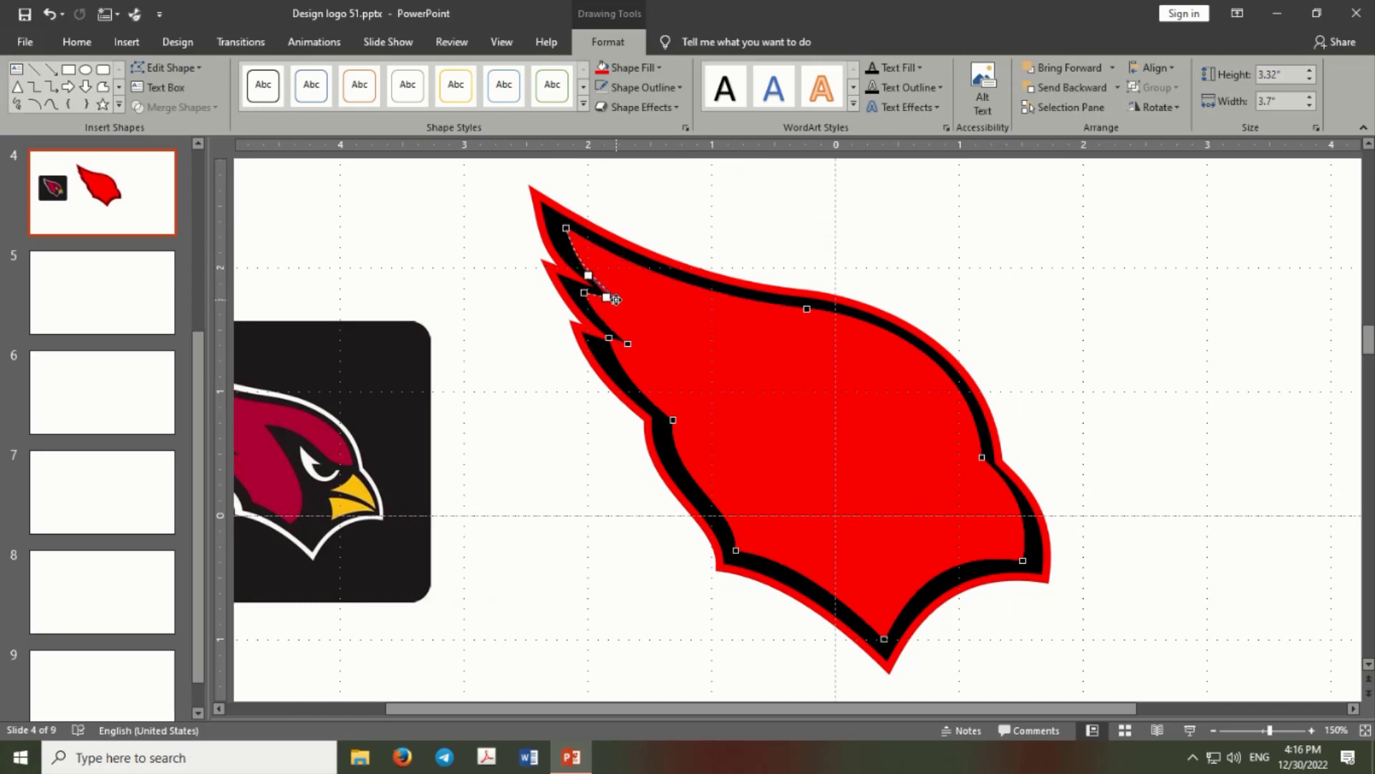
left_click(627, 345)
left_click_drag(608, 338, 632, 380)
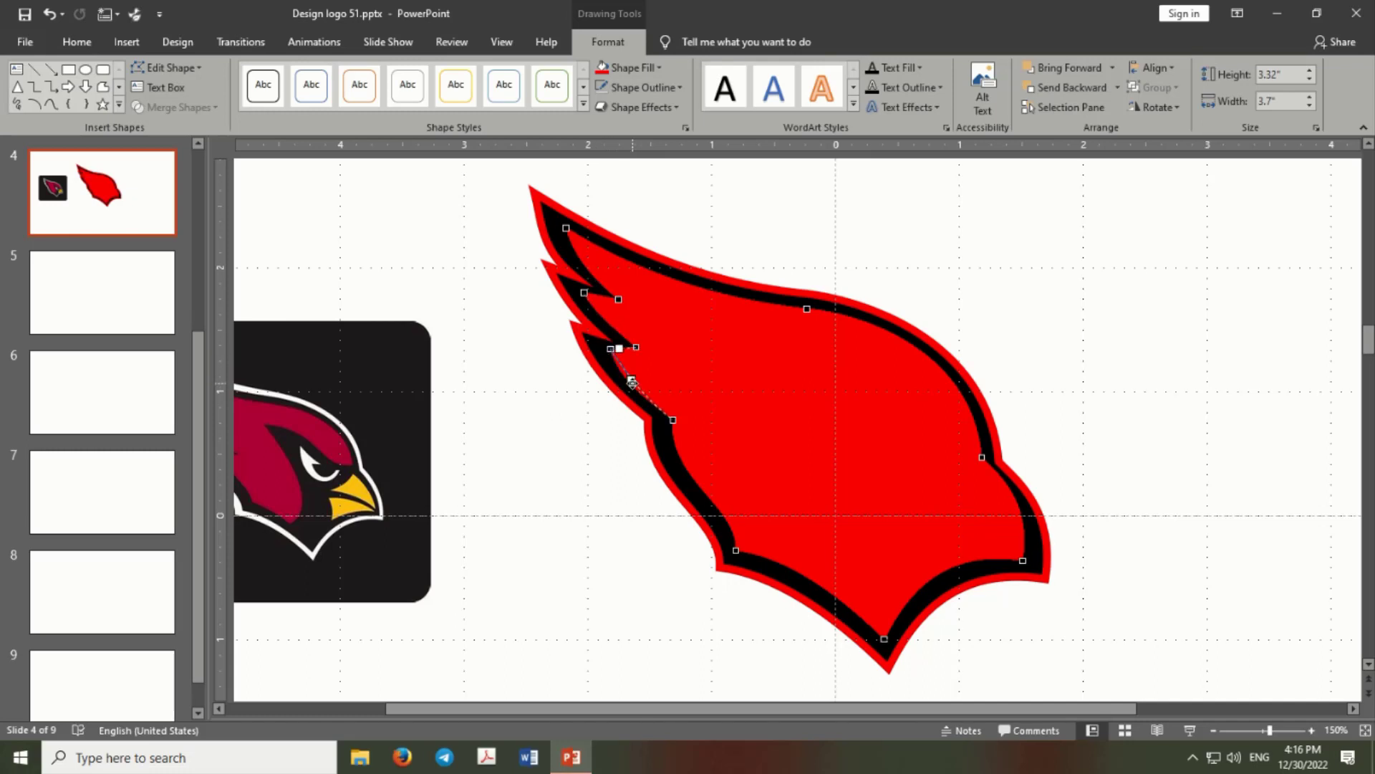
left_click(1028, 352)
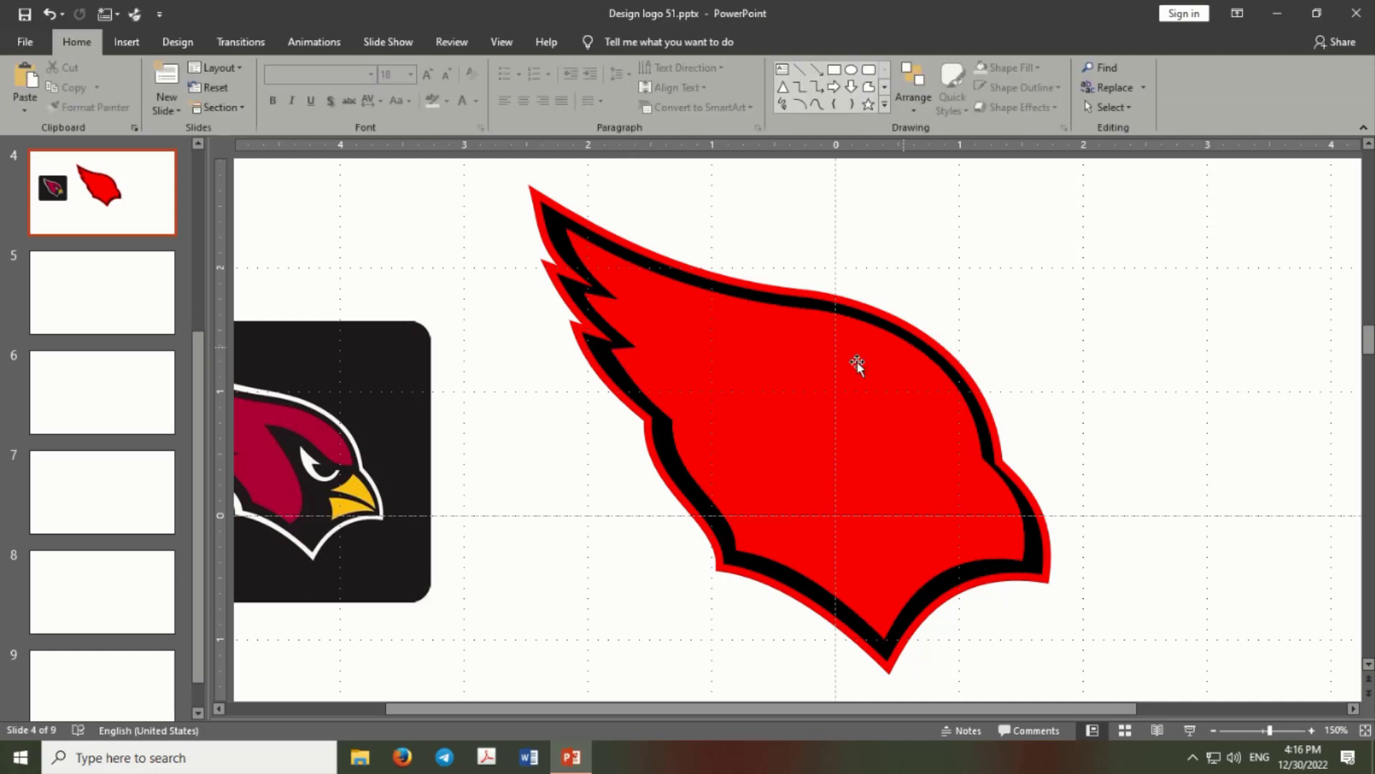
left_click(804, 369)
left_click(1151, 377)
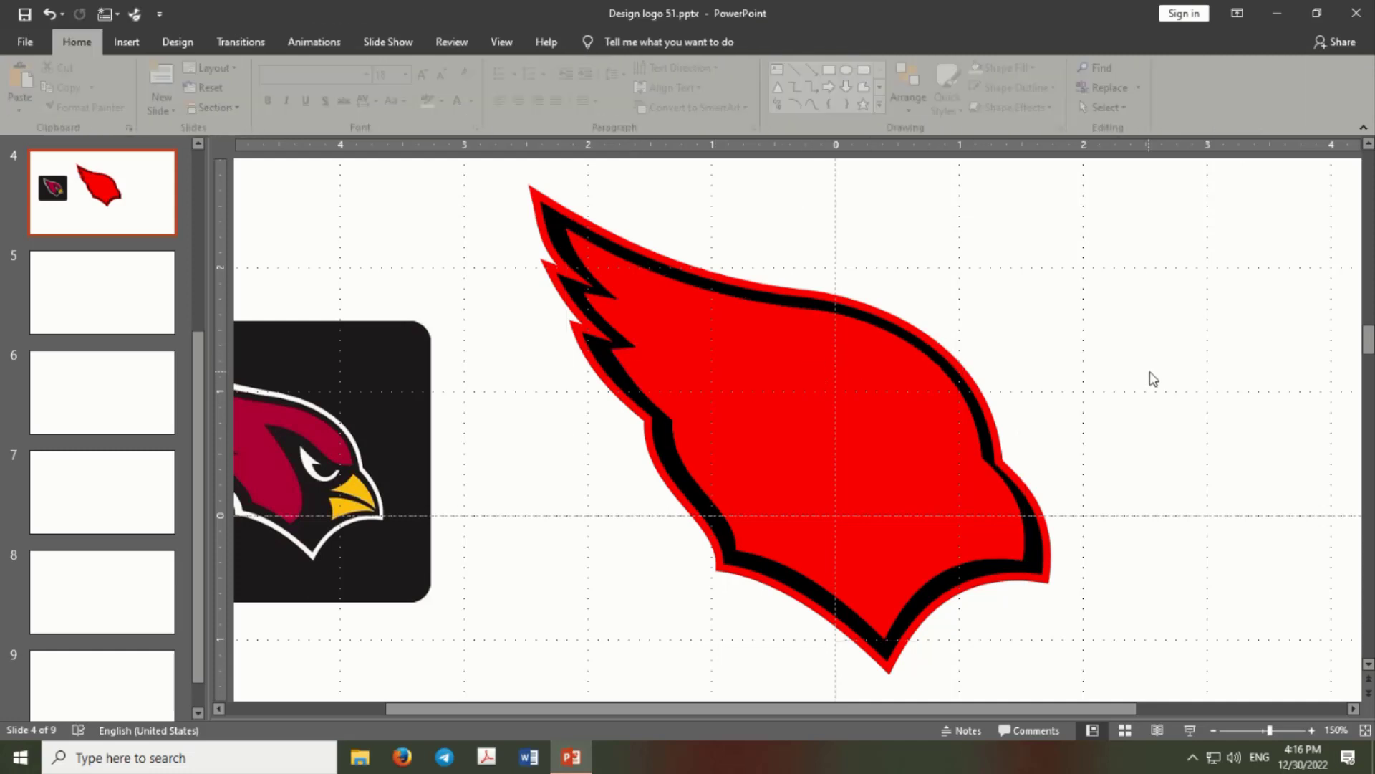
Delete the red shape's lower-right vertex, then add a point and pull it inward to carve the face notch.
left_click(879, 428)
right_click(878, 428)
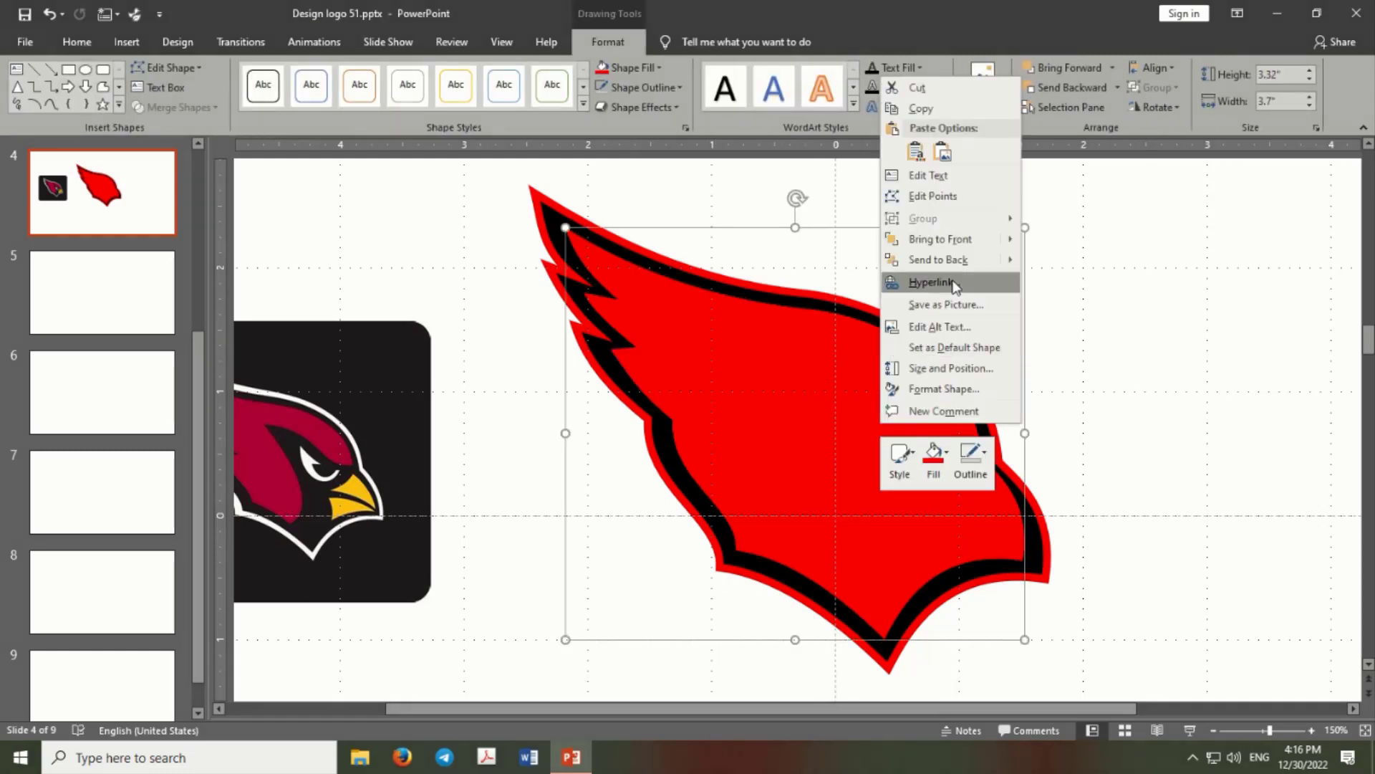
left_click(940, 198)
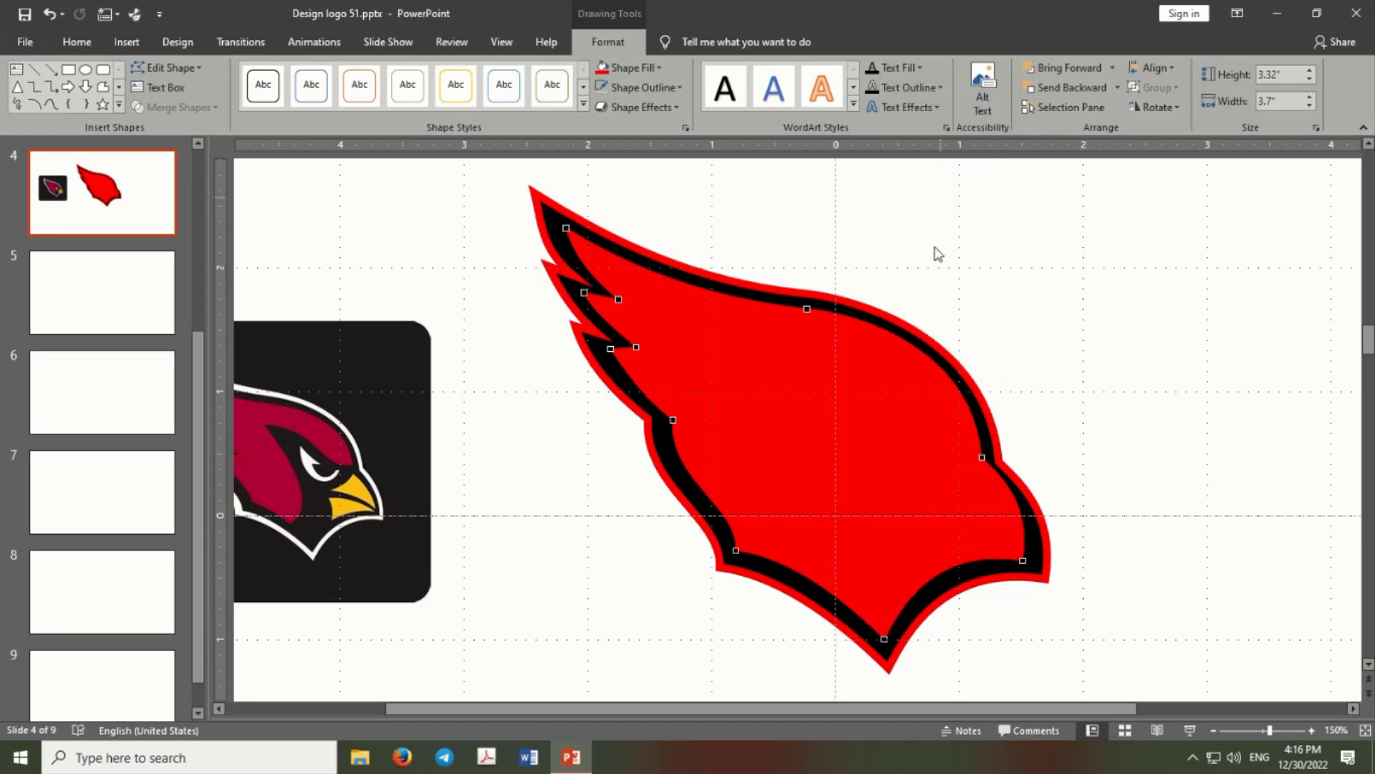
left_click(1021, 560)
right_click(1023, 560)
left_click(1052, 592)
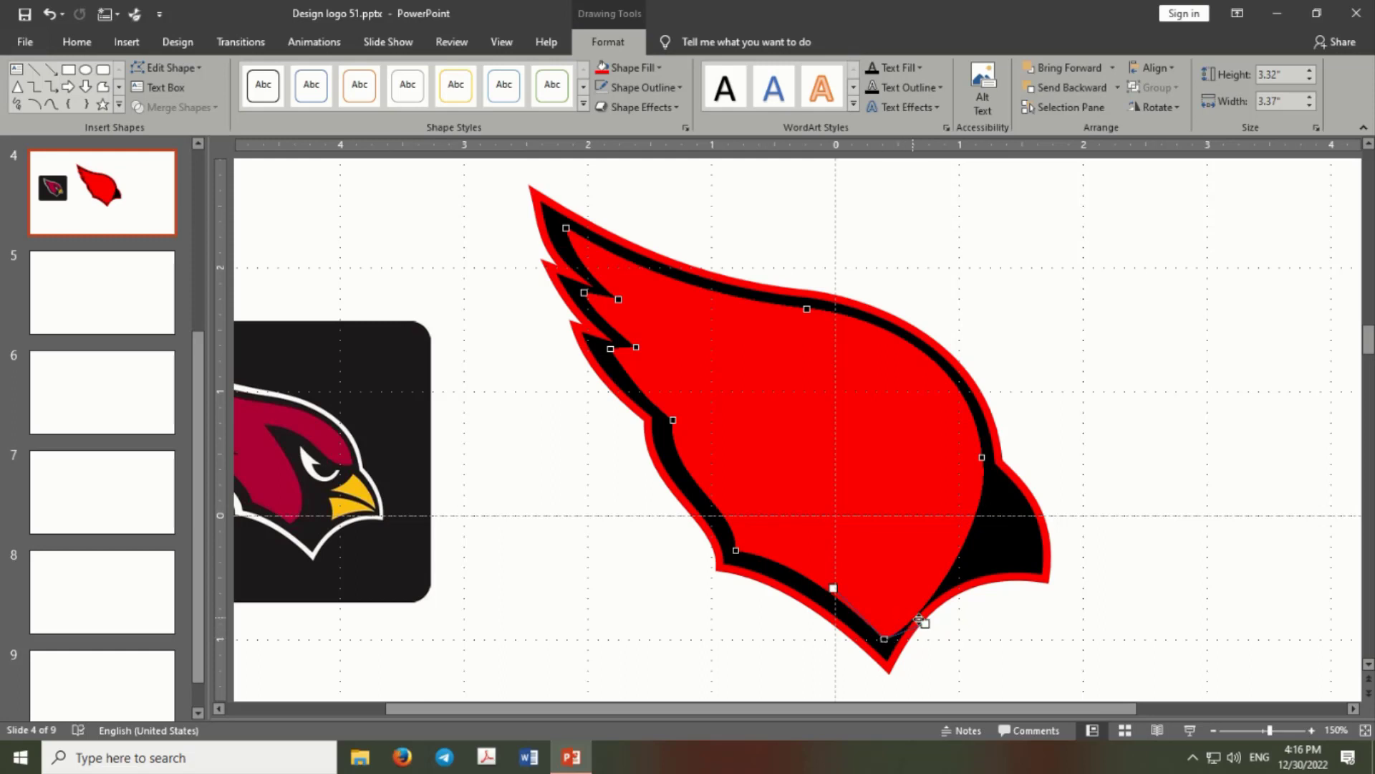
right_click(957, 560)
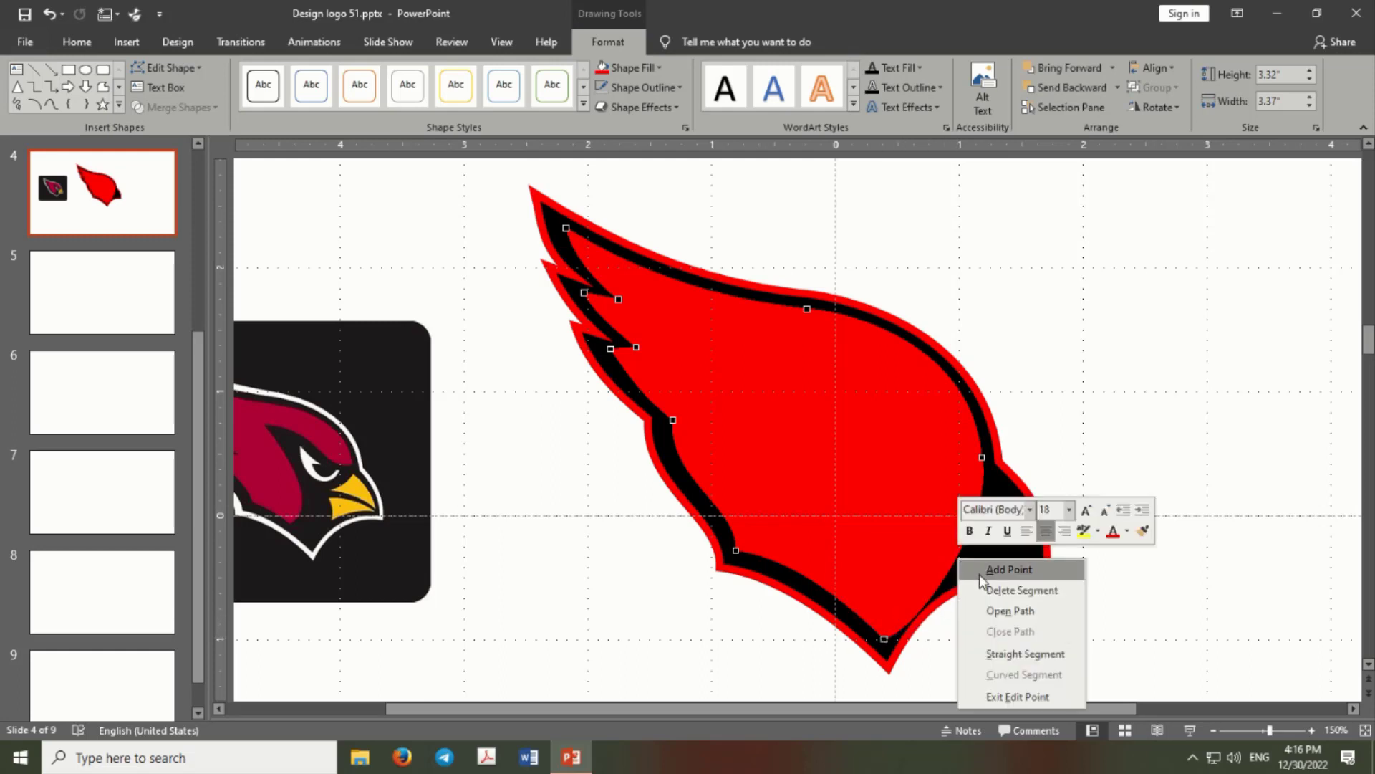
left_click(980, 573)
left_click_drag(955, 557, 841, 399)
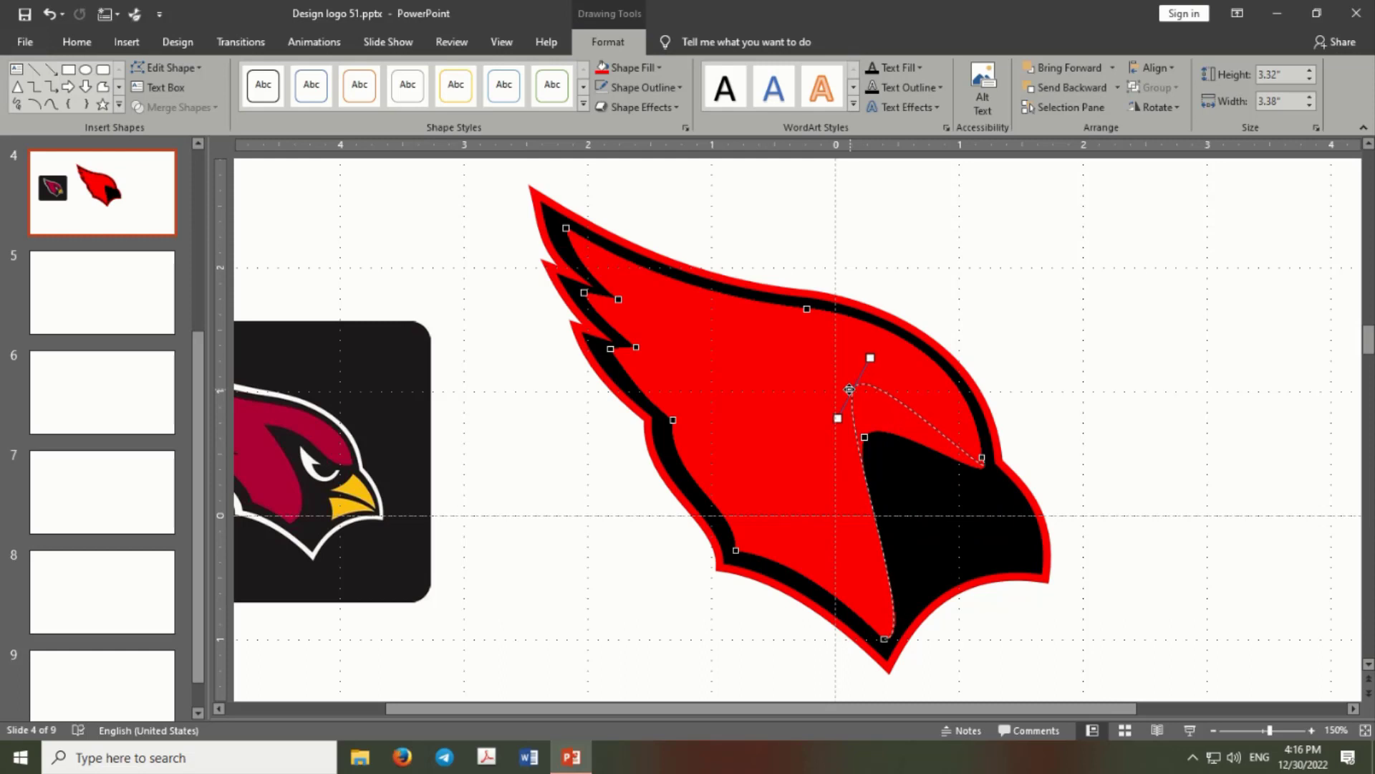
Refine the notch's curved edge by adjusting its top, side and bottom points and handles.
left_click(981, 457)
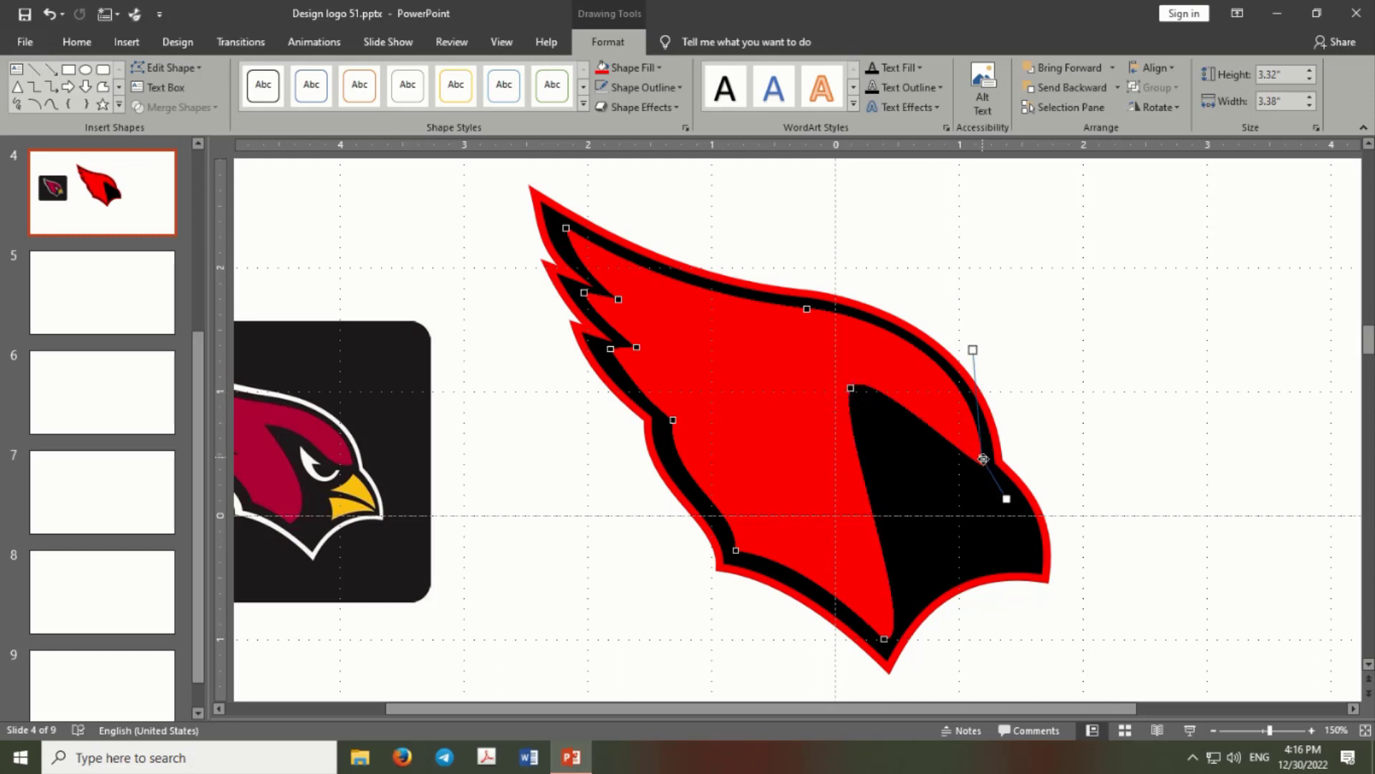
left_click_drag(1006, 497, 938, 408)
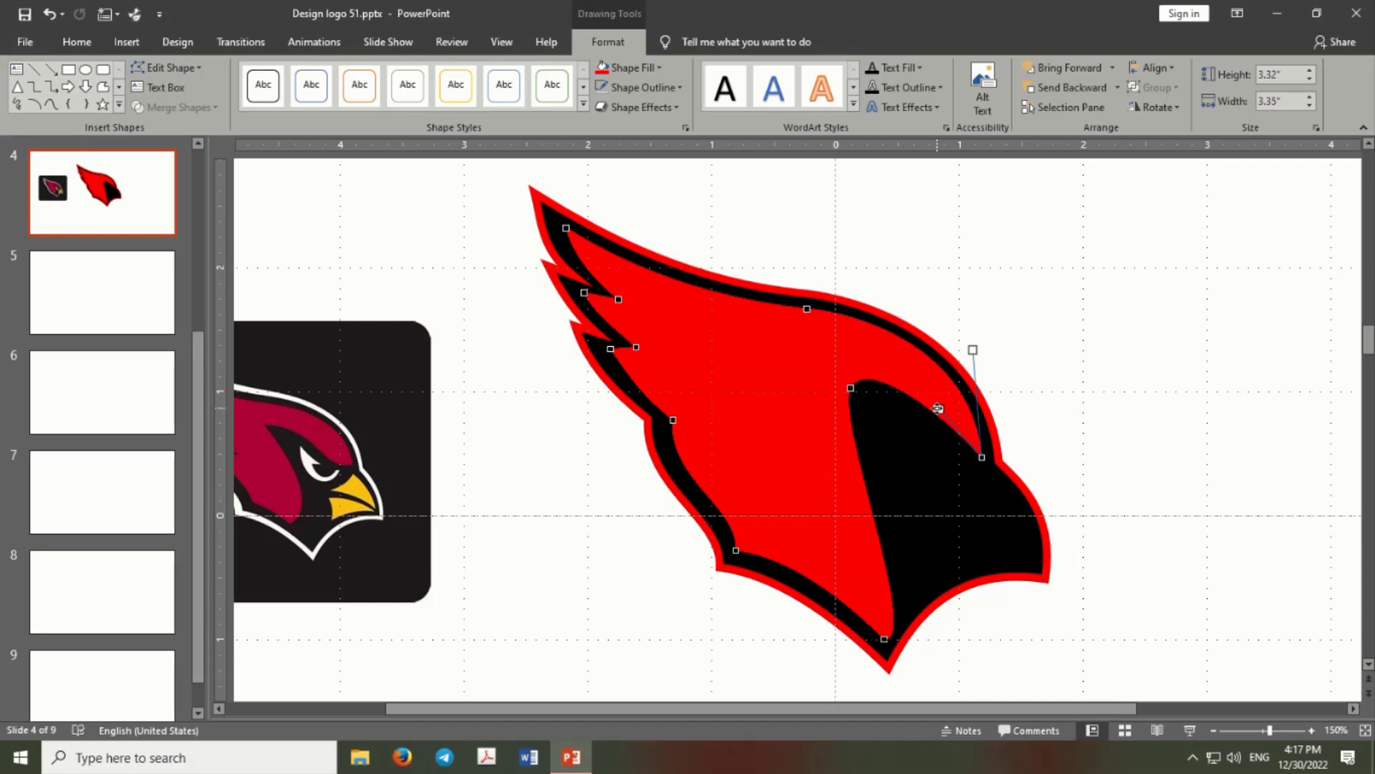
left_click_drag(940, 409, 971, 479)
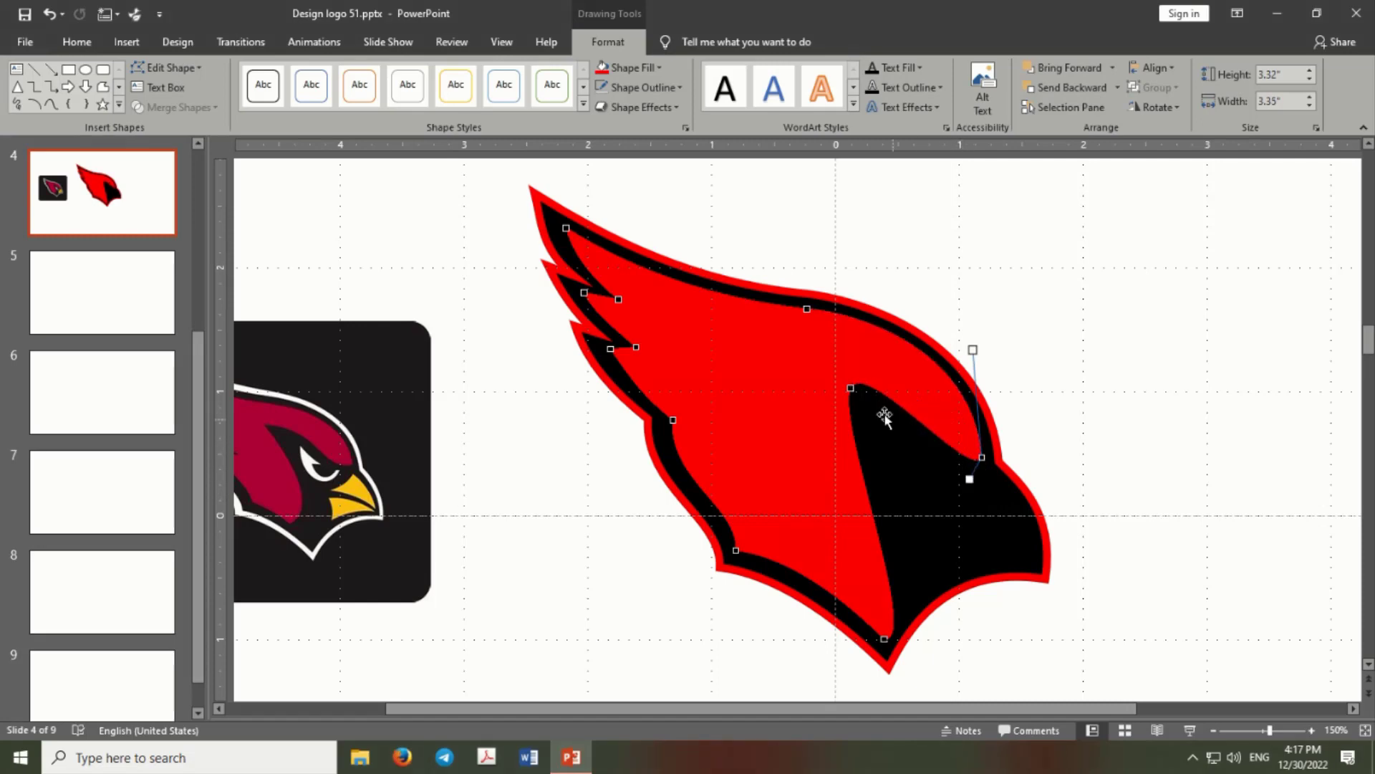
left_click(851, 387)
left_click_drag(867, 357, 858, 353)
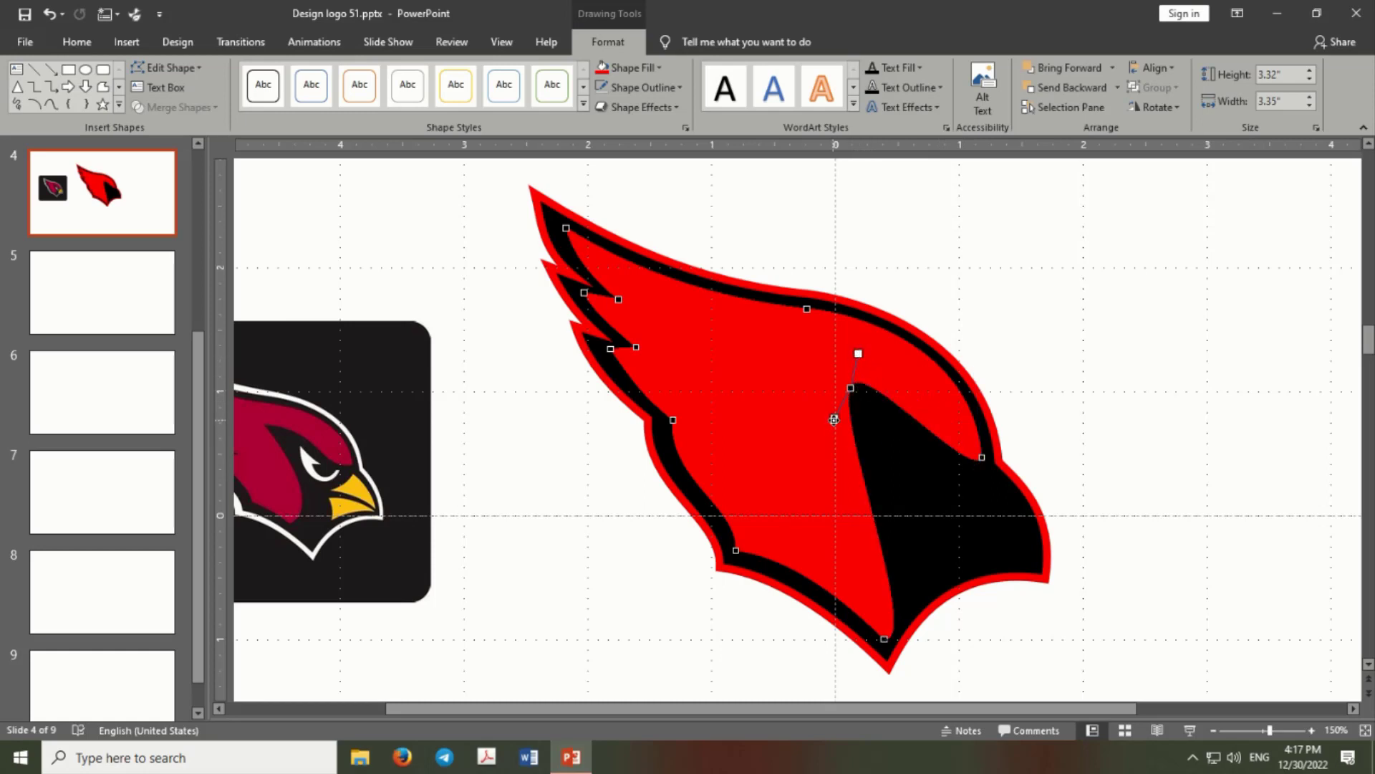
left_click_drag(834, 419, 876, 417)
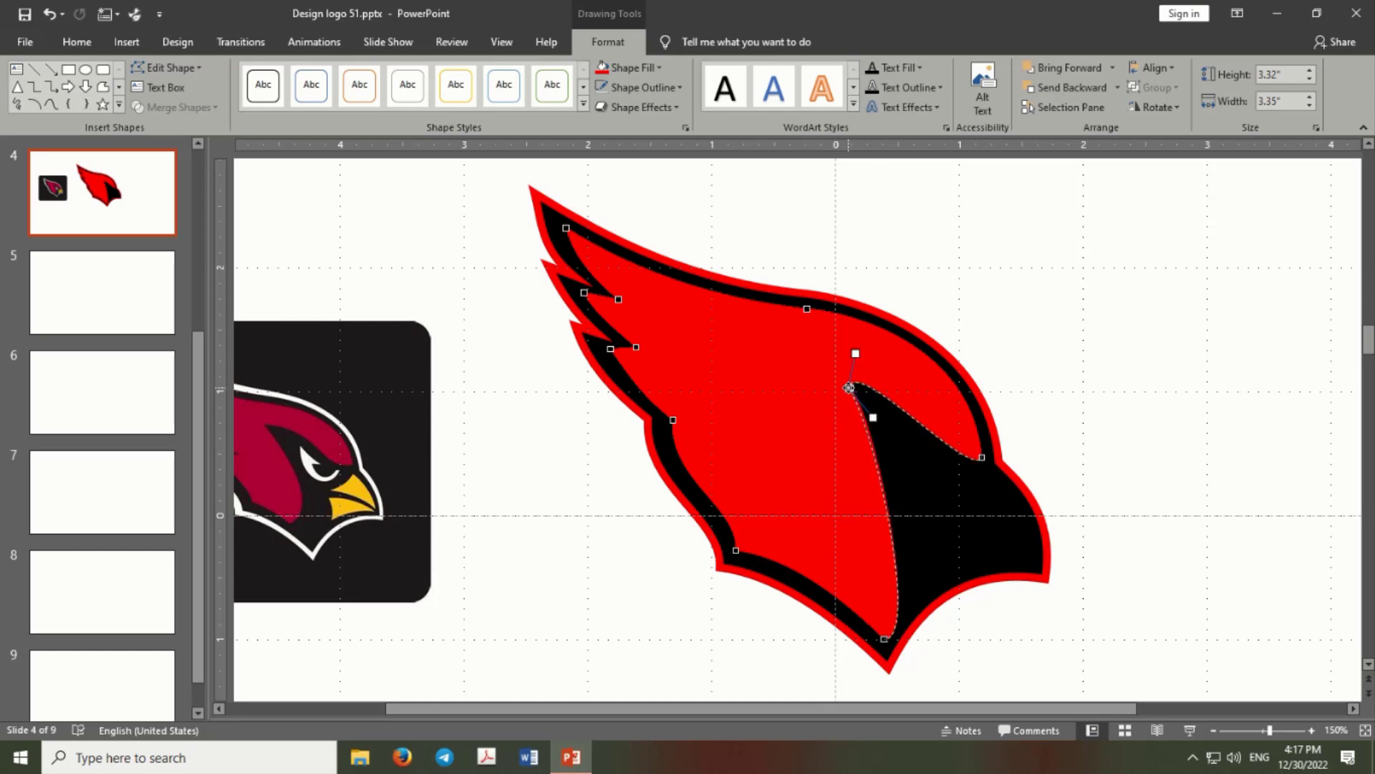
left_click_drag(851, 388, 848, 387)
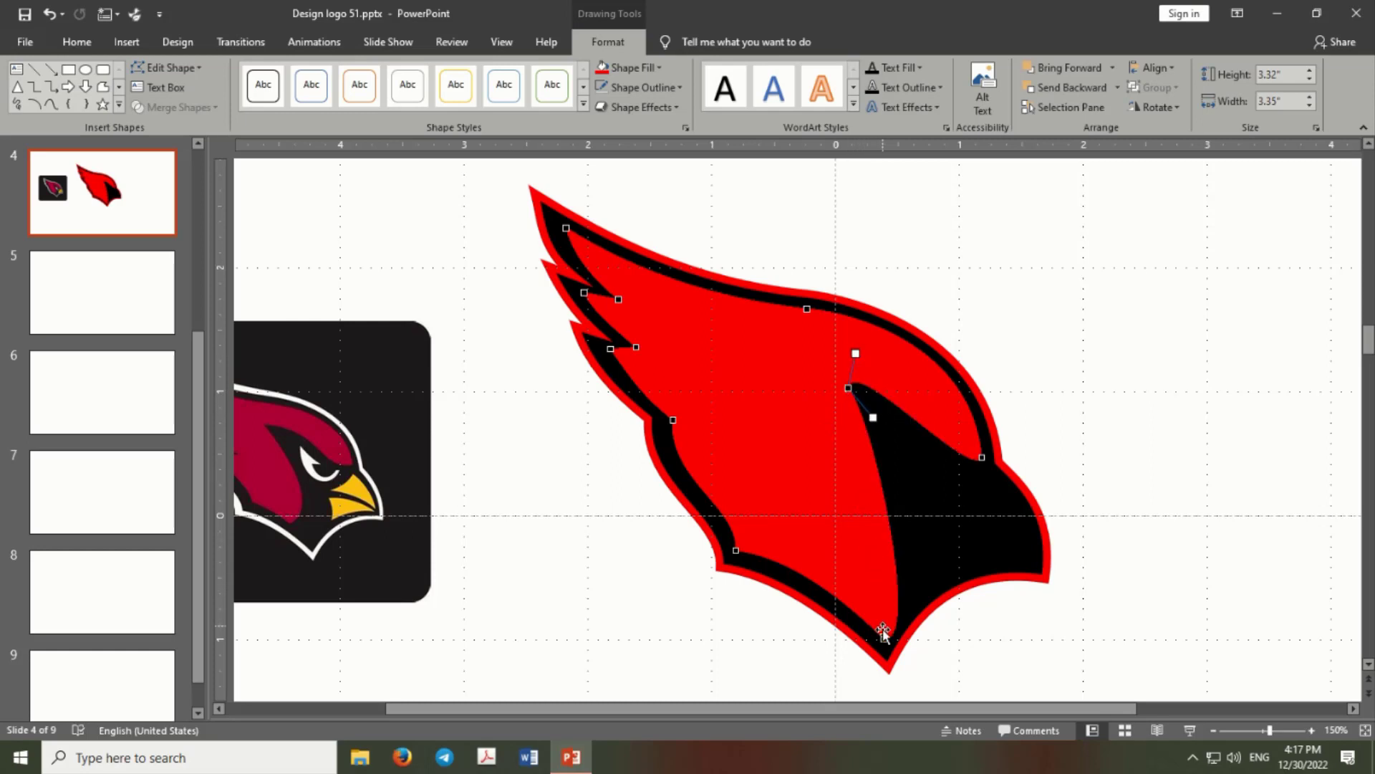
mouse_move(883, 637)
left_mouse_down()
mouse_move(861, 618)
mouse_move(911, 604)
left_mouse_up()
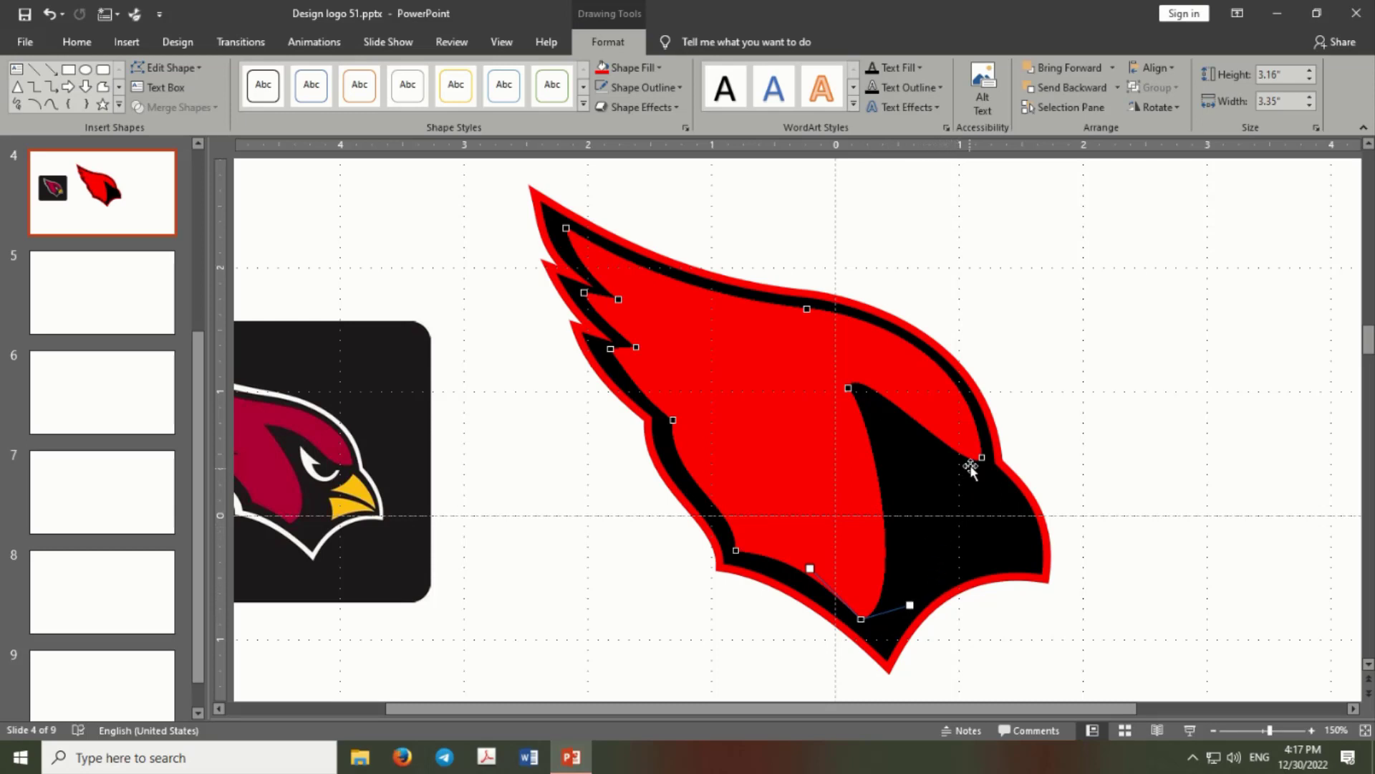
left_click(1054, 444)
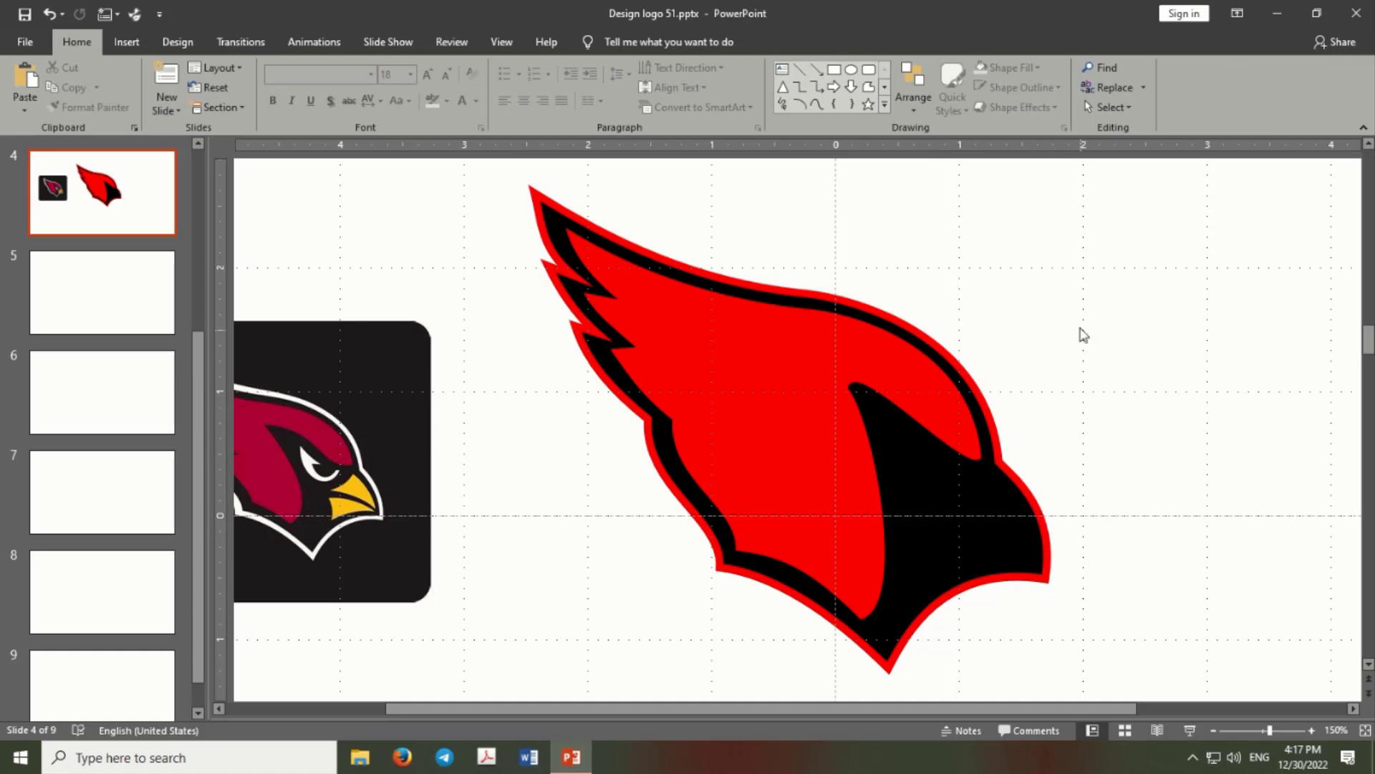
Draw a small freeform triangle for the beak at the front of the black face.
left_click(869, 87)
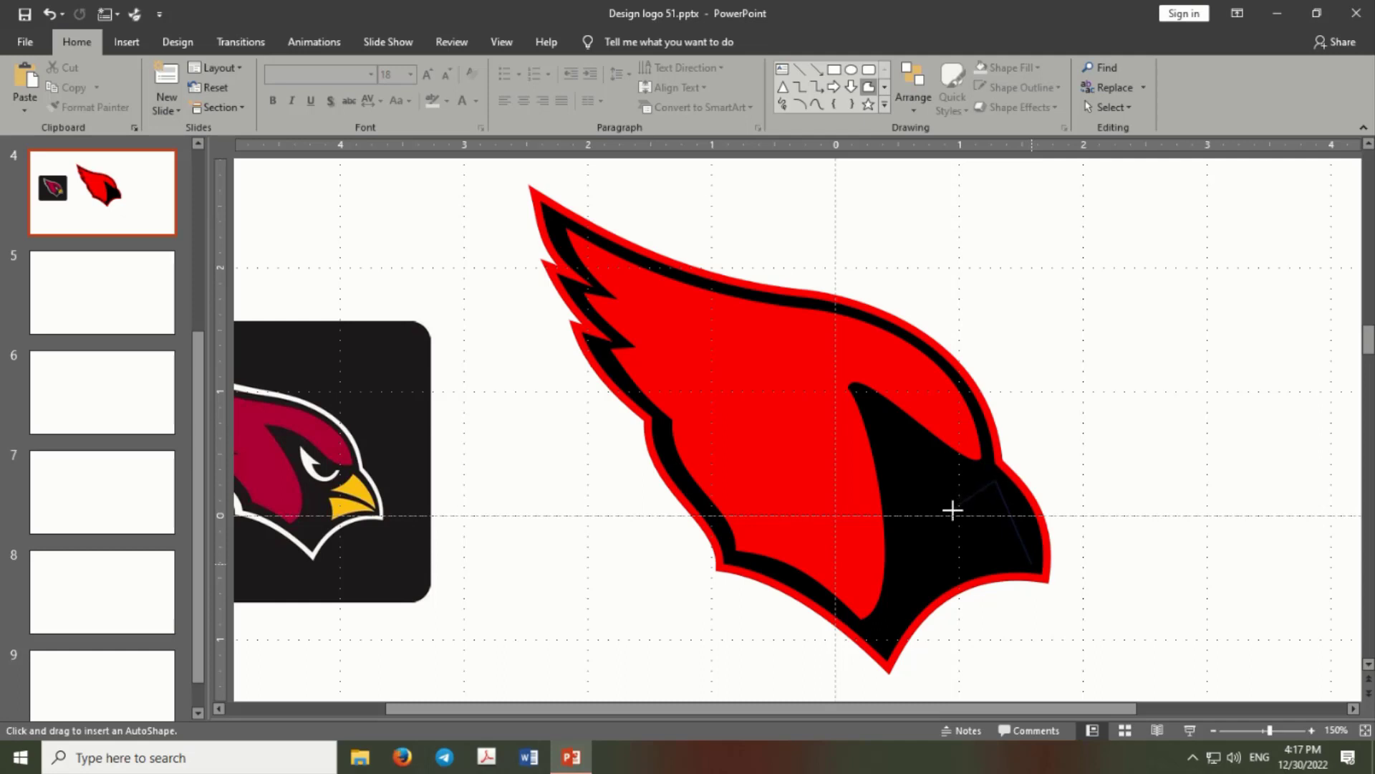
left_click_drag(1025, 565, 1030, 561)
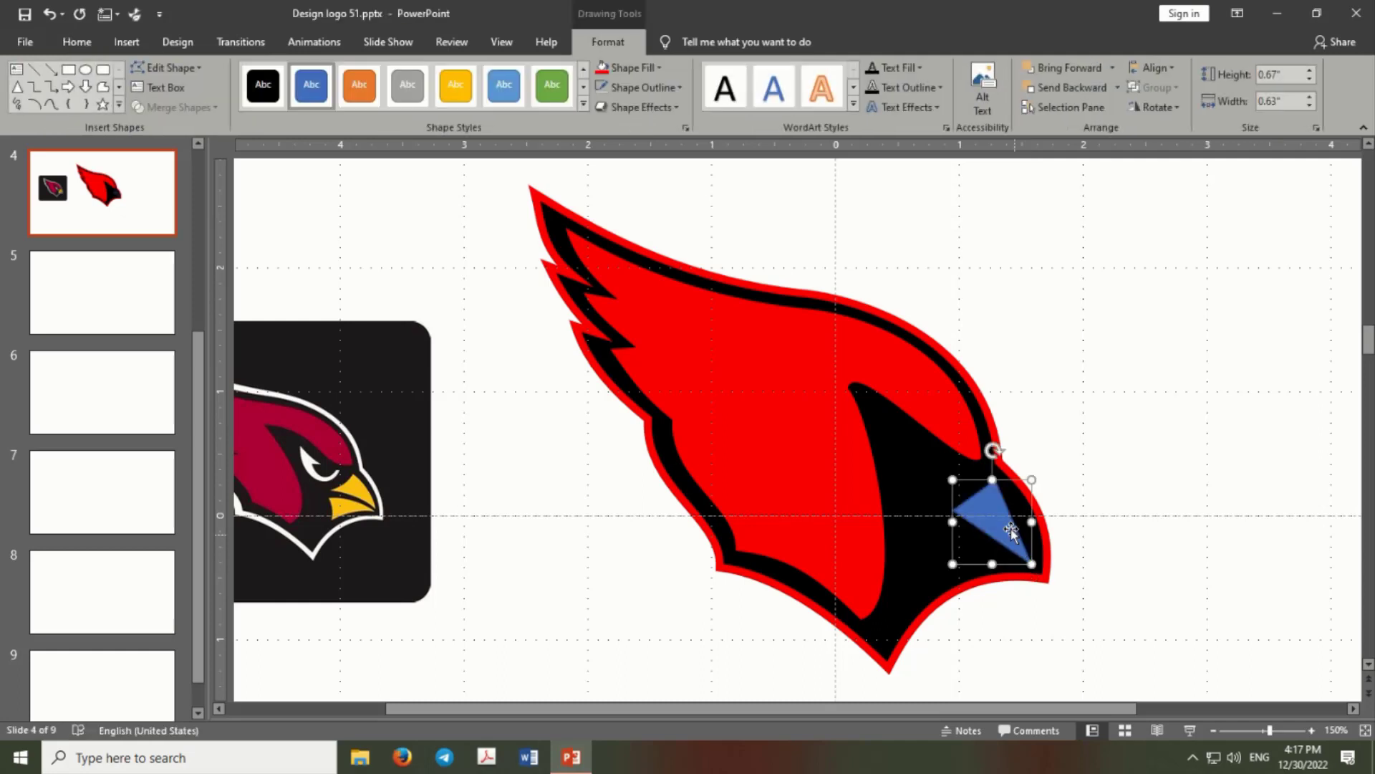
right_click(1007, 527)
left_click(1071, 298)
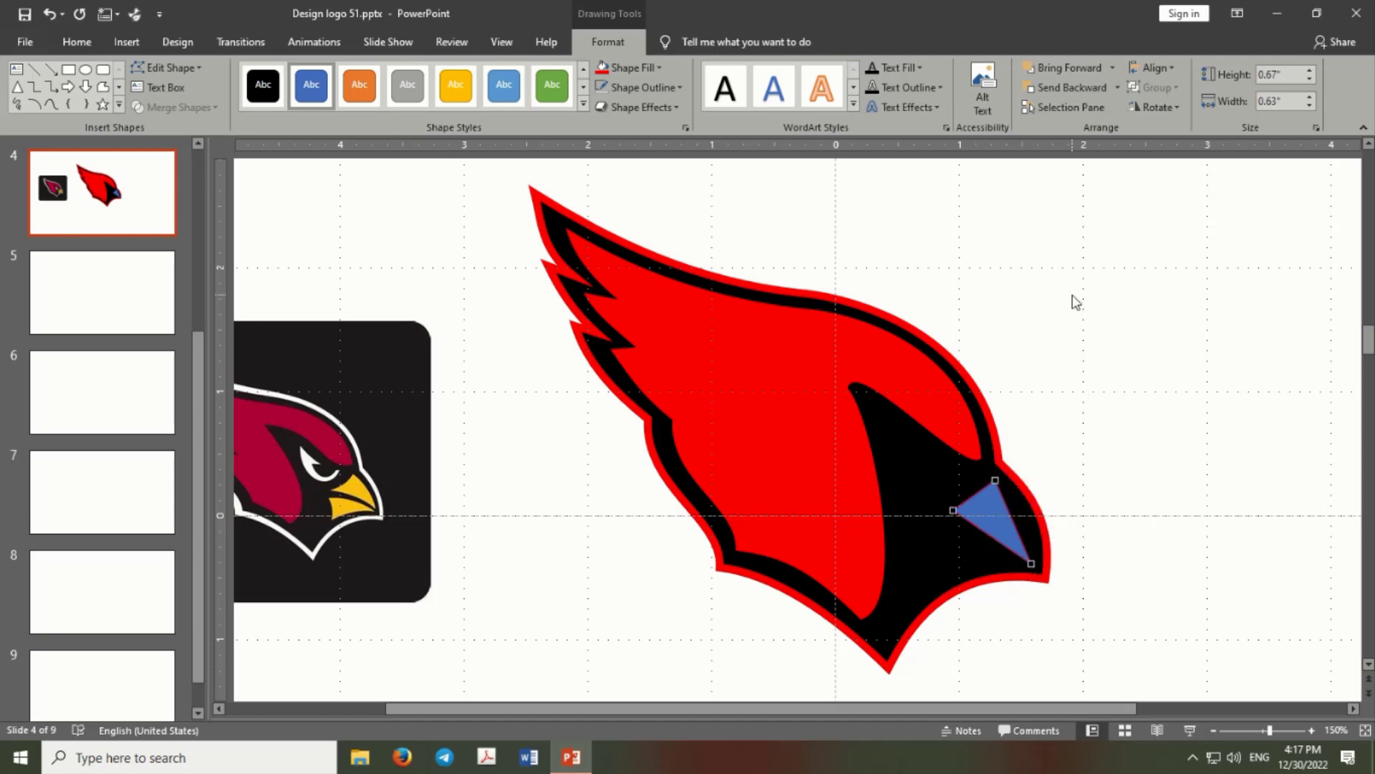
Curve the beak triangle's edges and reposition its top and bottom corners through point editing.
scroll(1053, 501, "up", 5, "ctrl")
scroll(1053, 501, "up", 3, "ctrl")
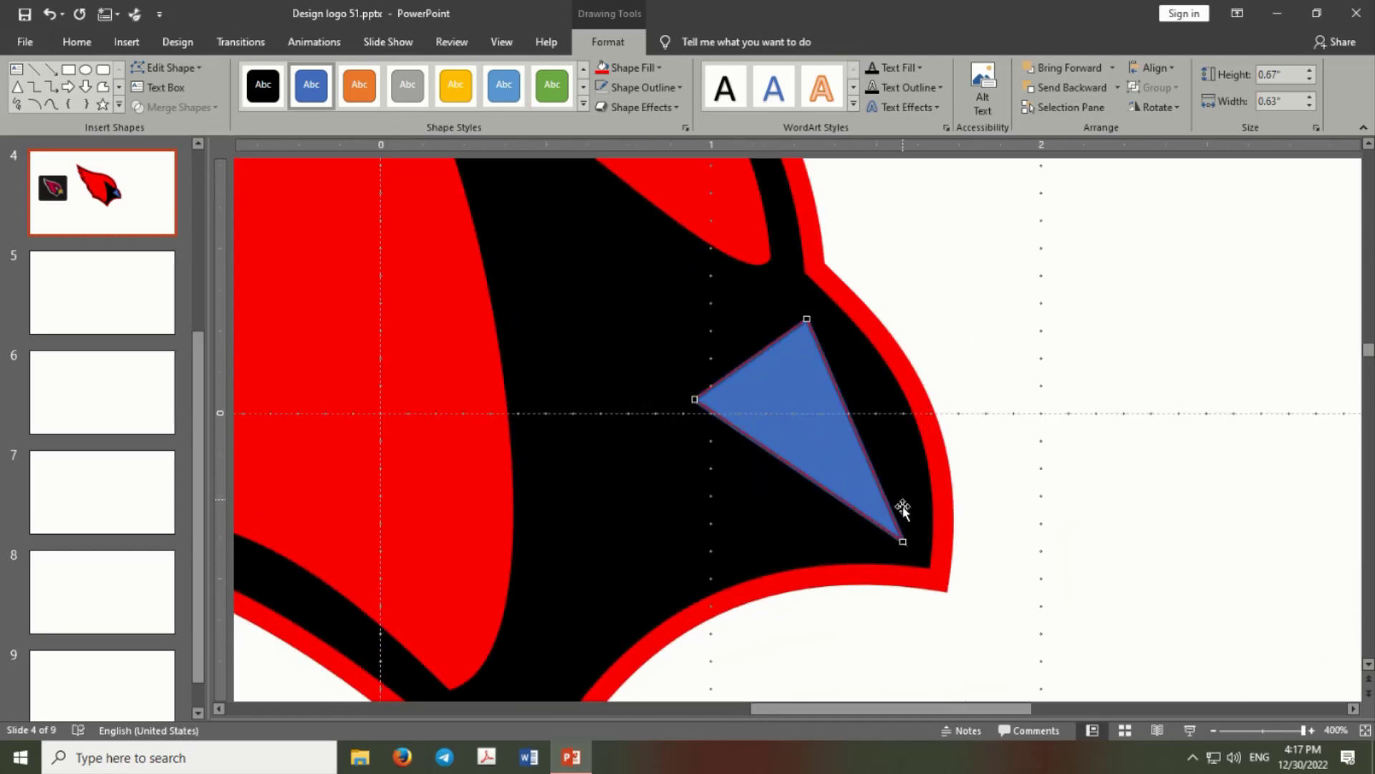
left_click(902, 543)
left_click_drag(871, 467, 908, 449)
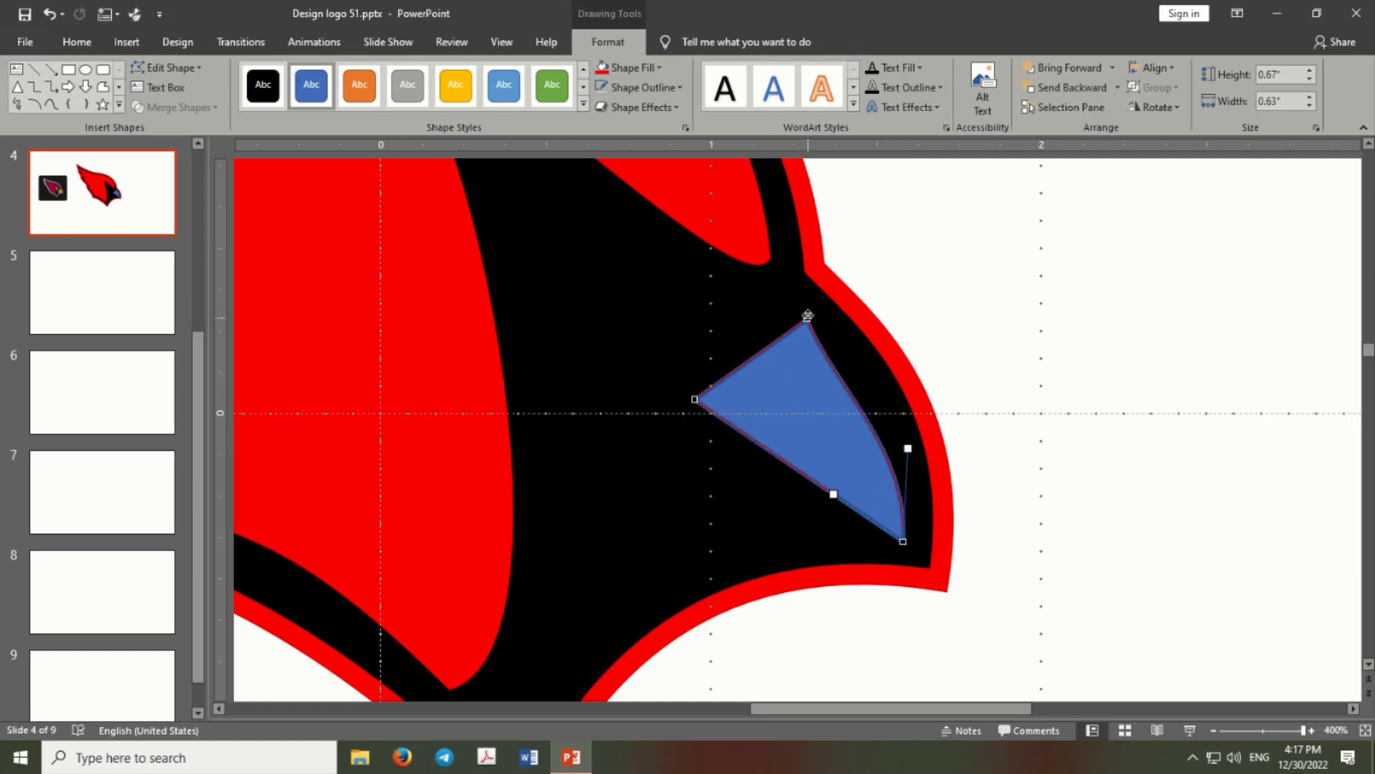
left_click_drag(806, 316, 797, 301)
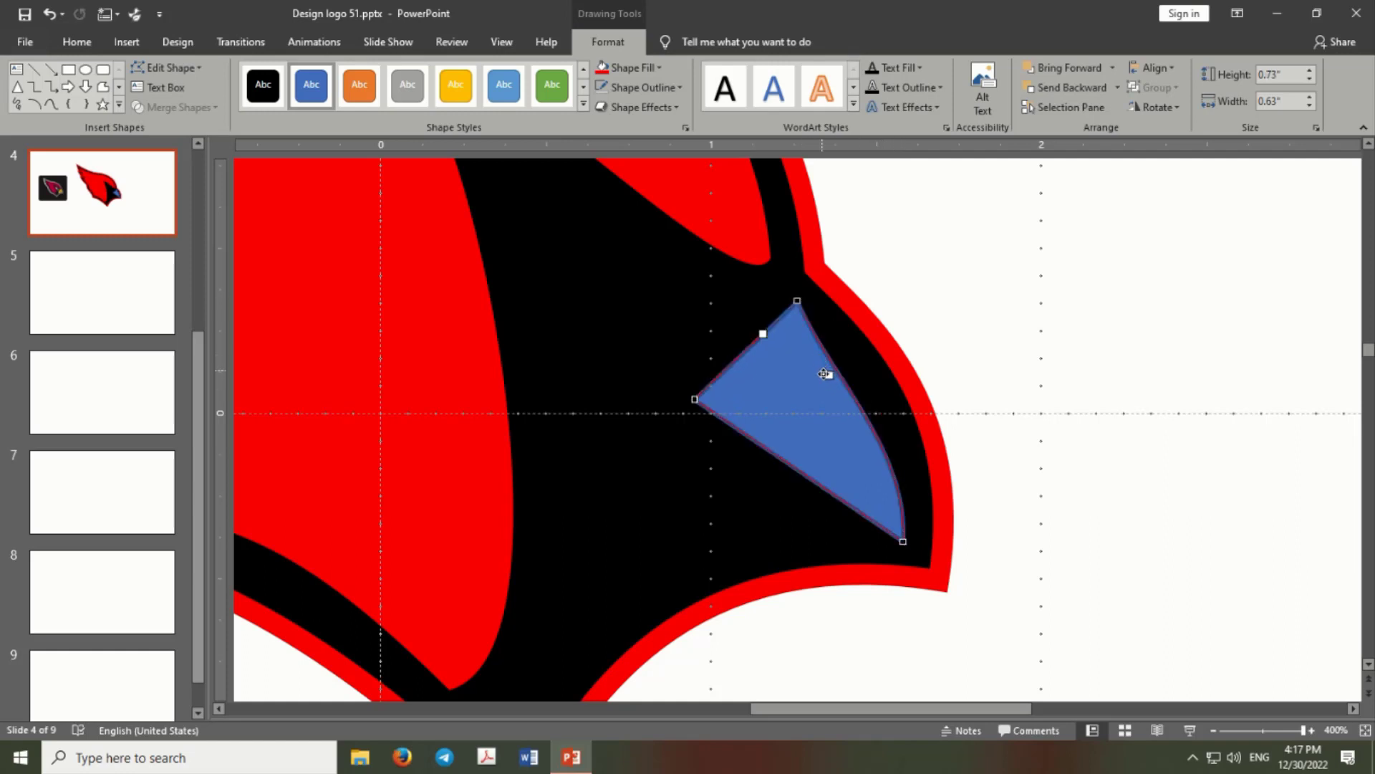
left_click_drag(828, 373, 850, 359)
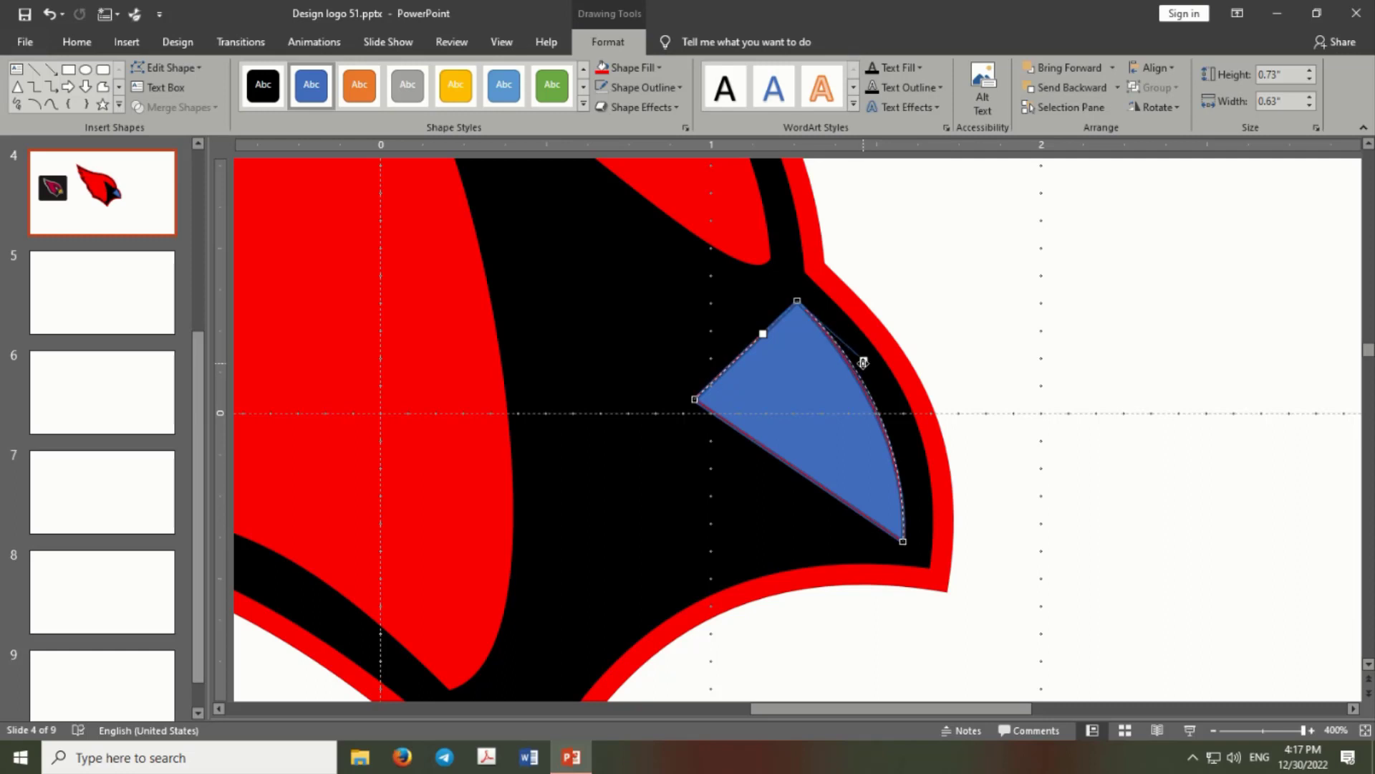
left_click(905, 541)
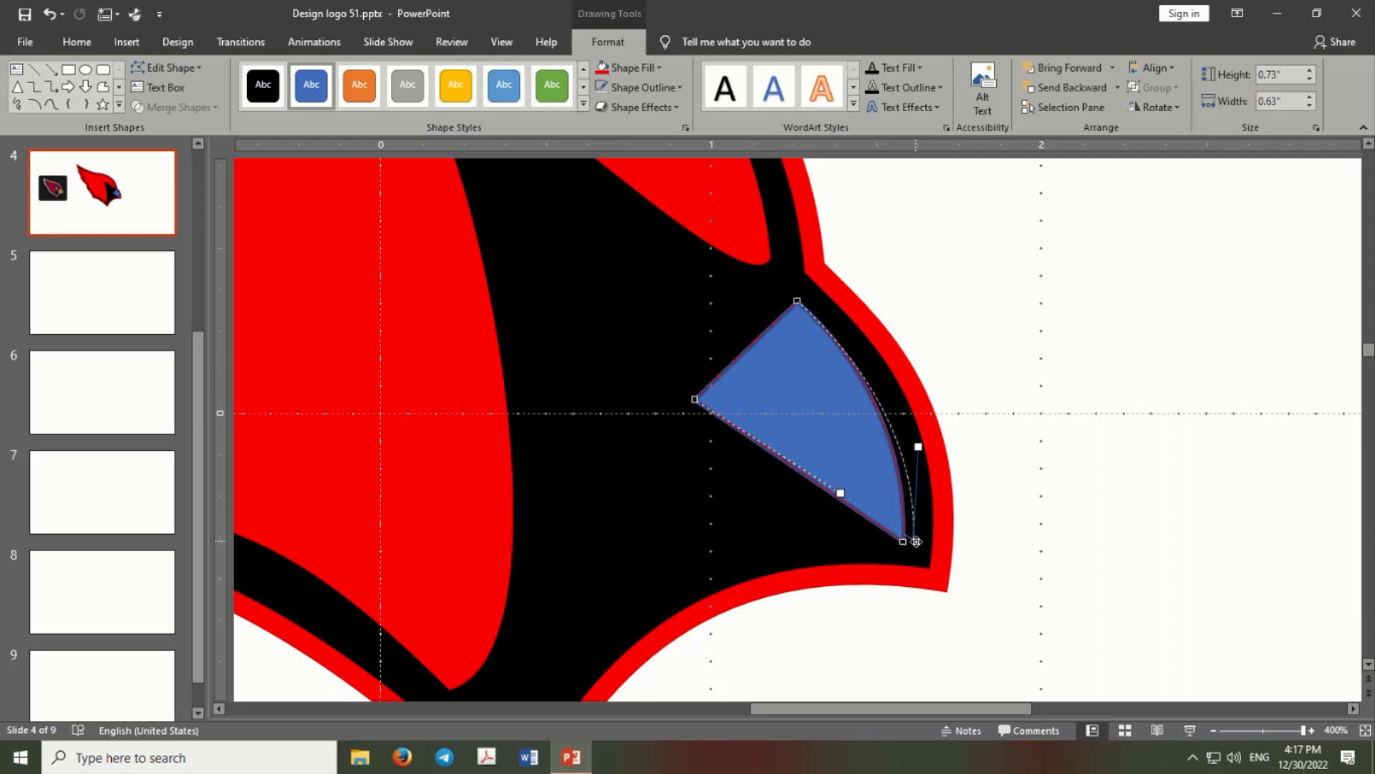
left_click_drag(912, 542, 907, 546)
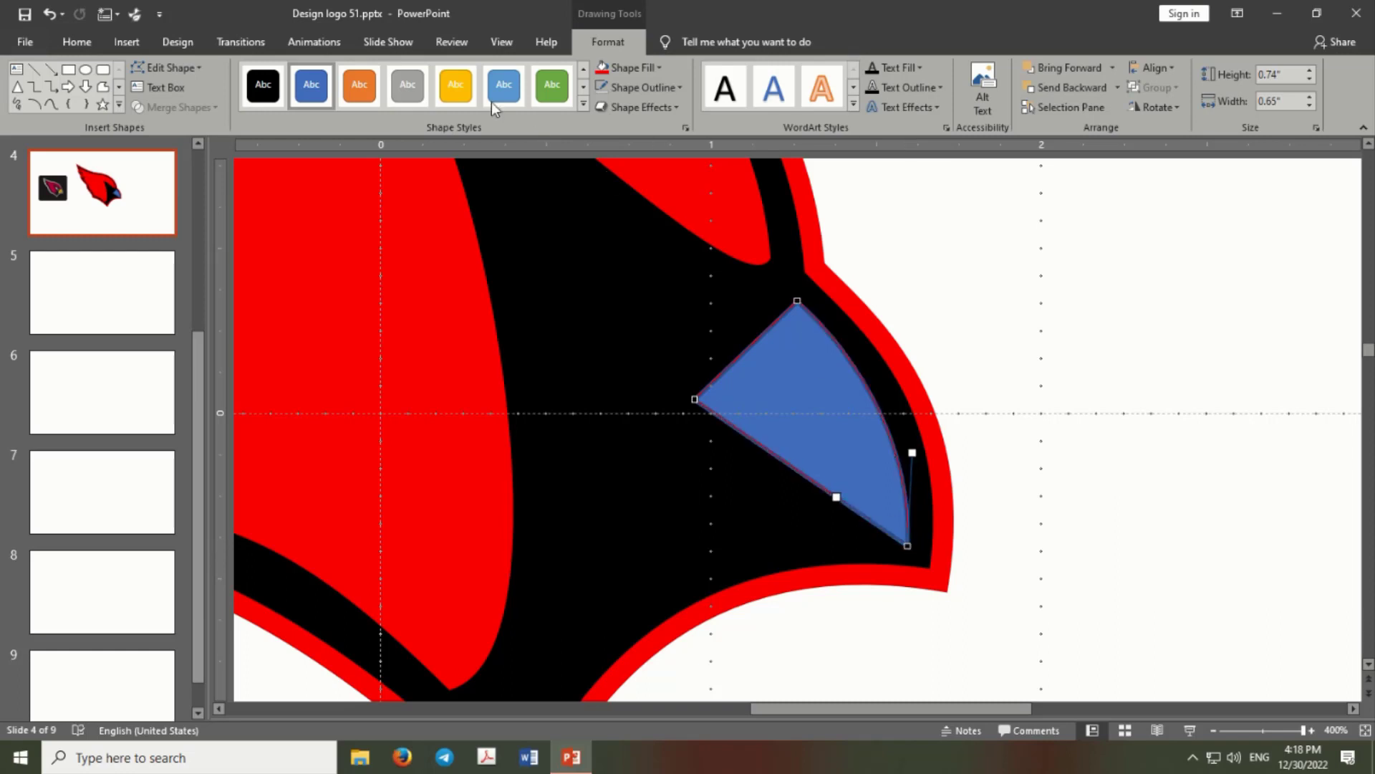
Fill the beak yellow and replace its dark outline colour.
left_click(662, 67)
left_click(641, 202)
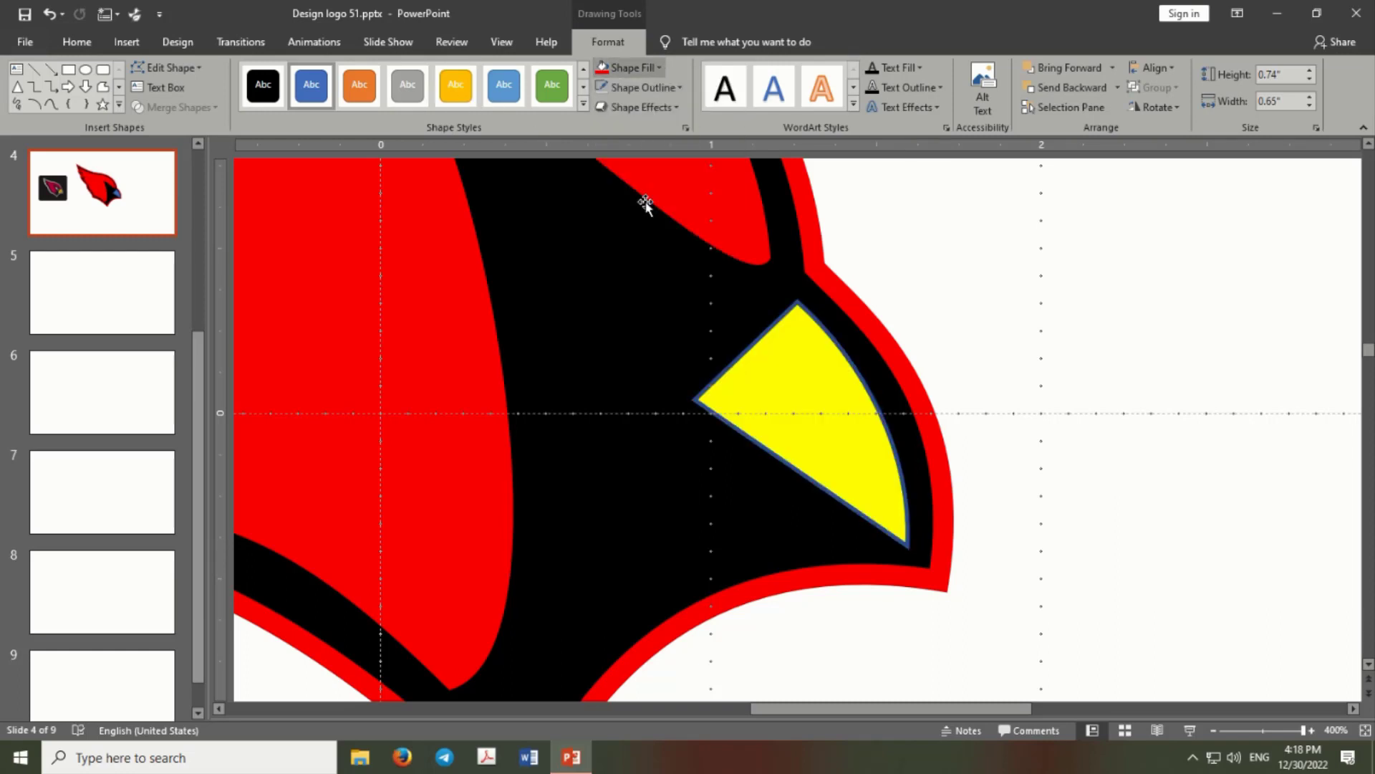
left_click(680, 87)
left_click(610, 222)
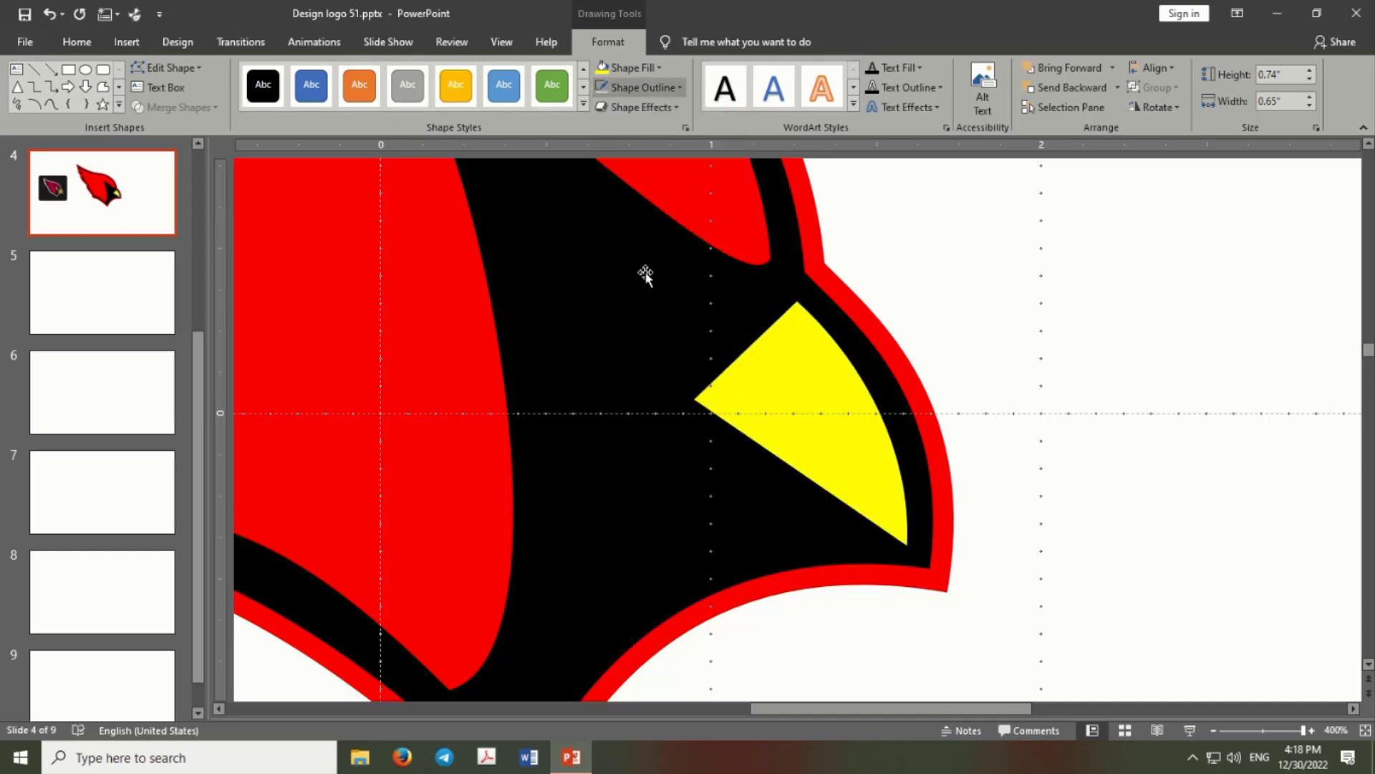
scroll(788, 363, "down", 3, "ctrl")
Deselect the beak and zoom in and out to review the yellow beak's upper and lower halves.
scroll(795, 367, "down", 3, "ctrl")
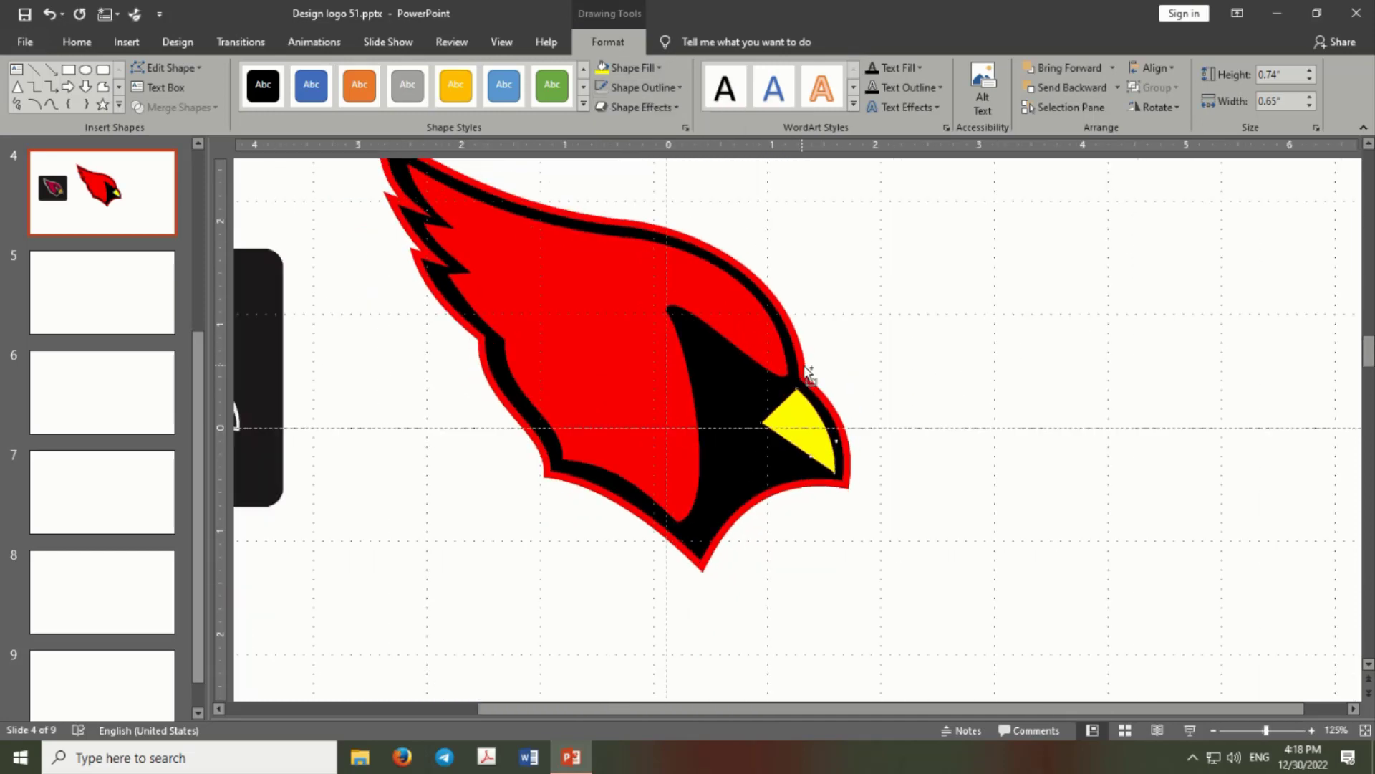
scroll(808, 375, "up", 3, "ctrl")
scroll(801, 377, "up", 2, "ctrl")
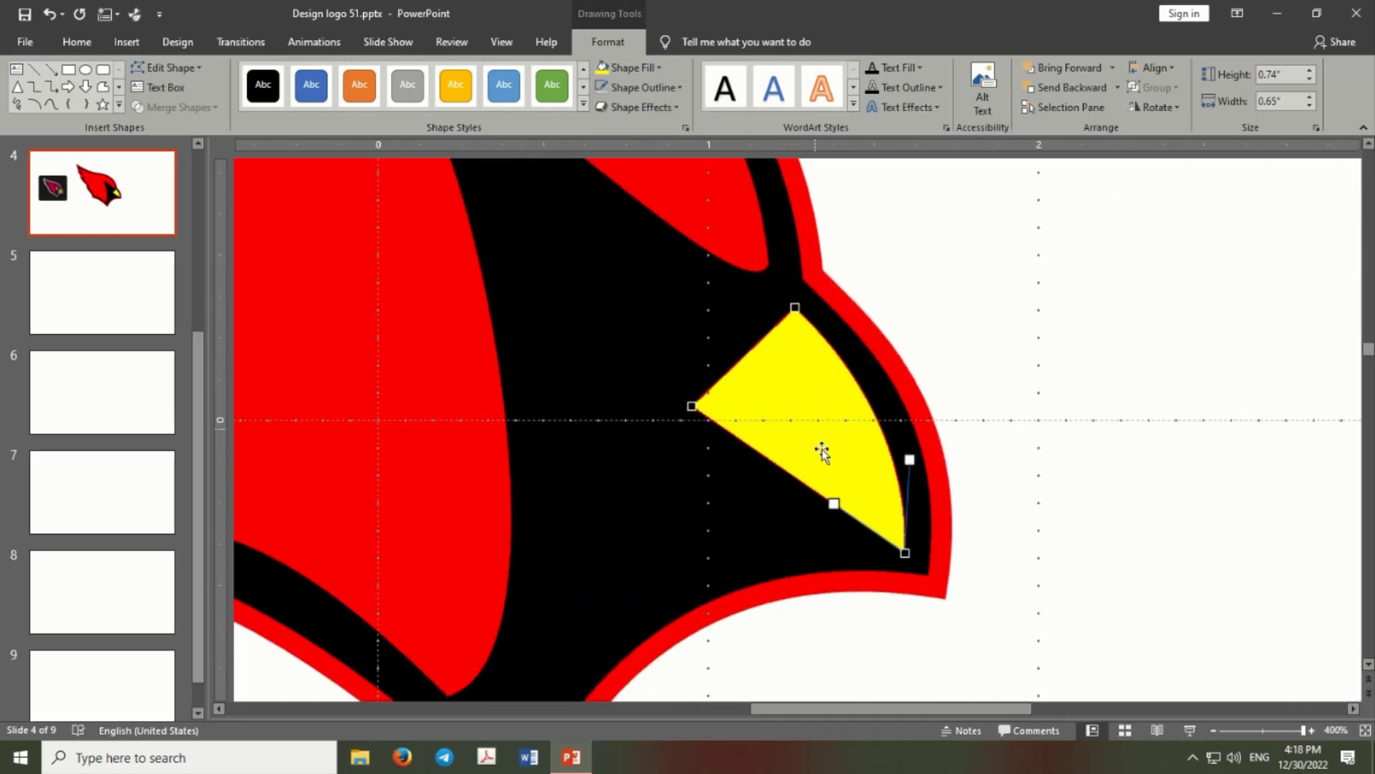
left_click(1118, 434)
scroll(1118, 434, "down", 3, "ctrl")
scroll(1104, 429, "down", 2, "ctrl")
scroll(960, 390, "up", 1, "ctrl")
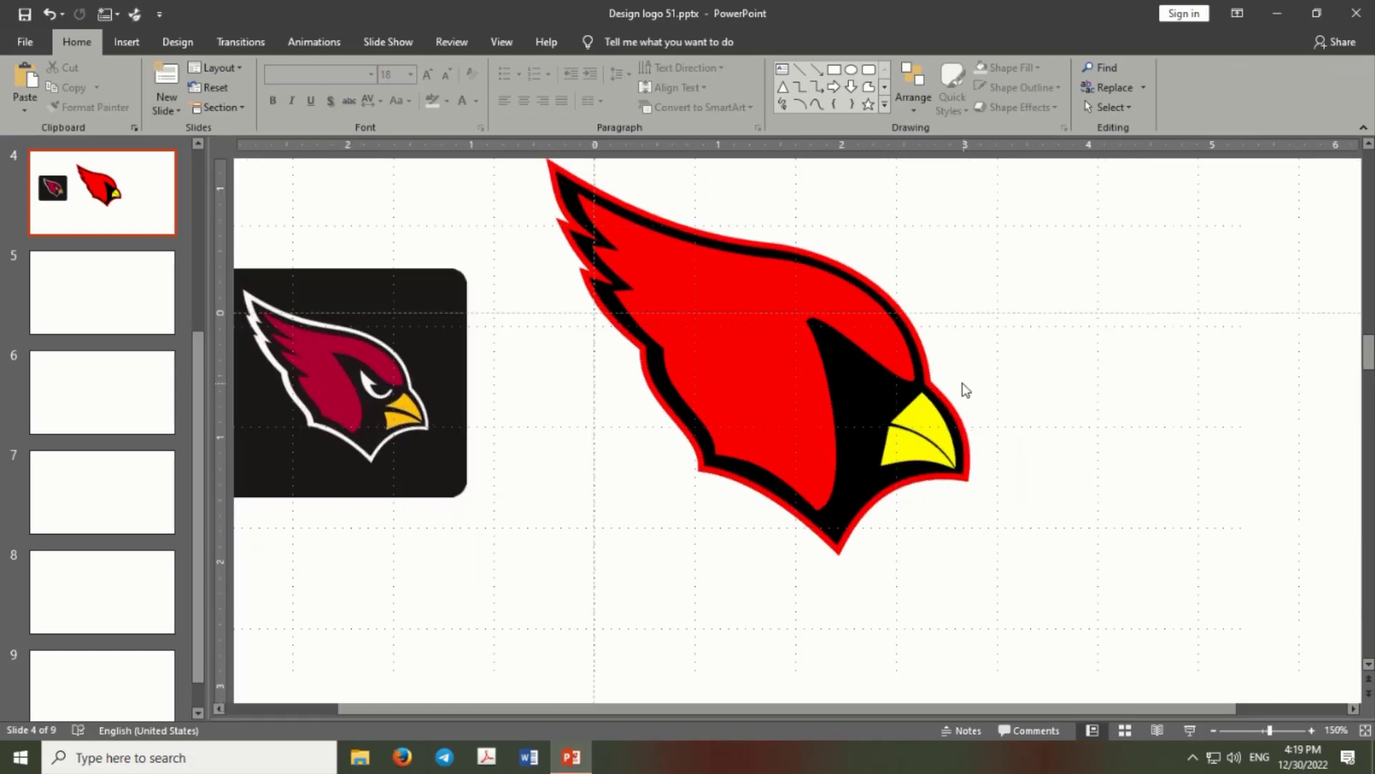
scroll(943, 380, "up", 2, "ctrl")
scroll(945, 379, "down", 3, "ctrl")
scroll(829, 384, "up", 3, "ctrl")
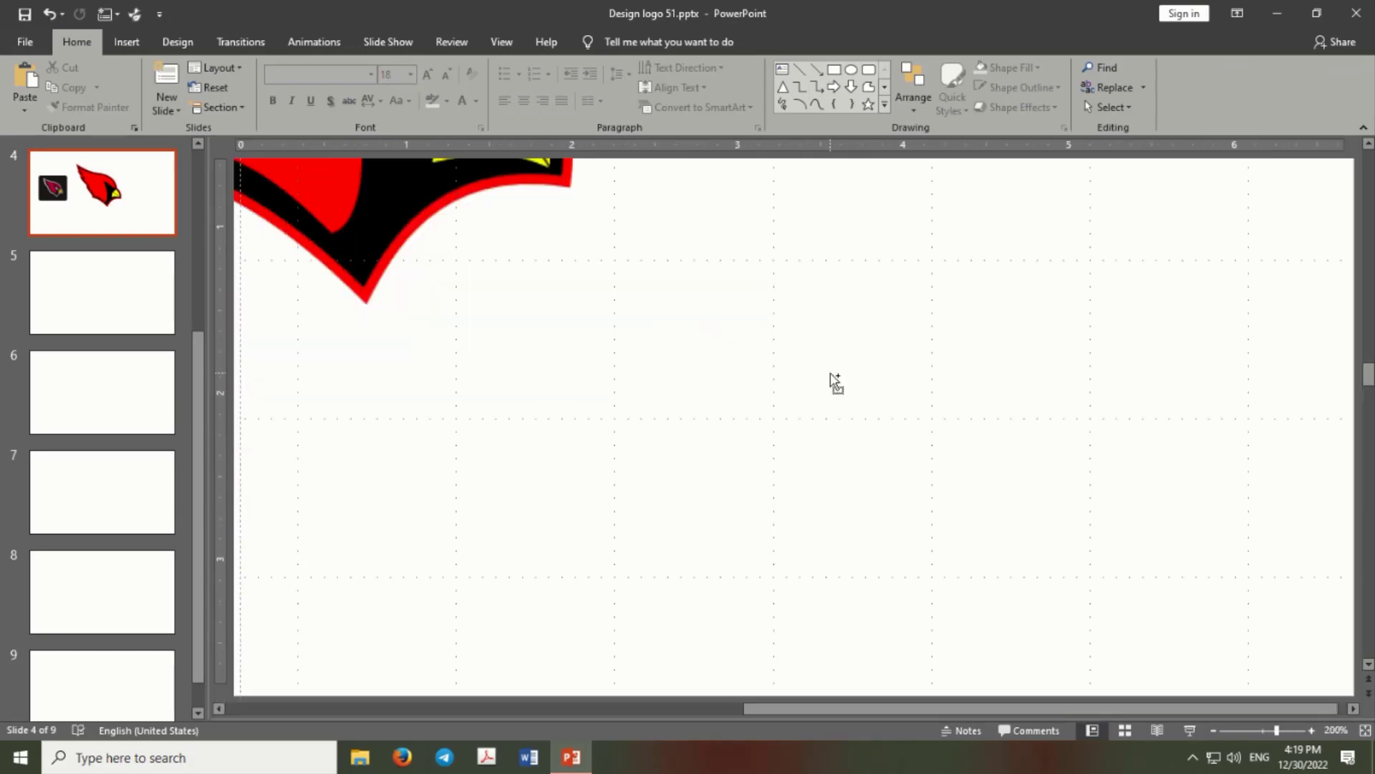
scroll(642, 322, "up", 2)
scroll(642, 324, "up", 1)
scroll(891, 587, "down", 3, "ctrl")
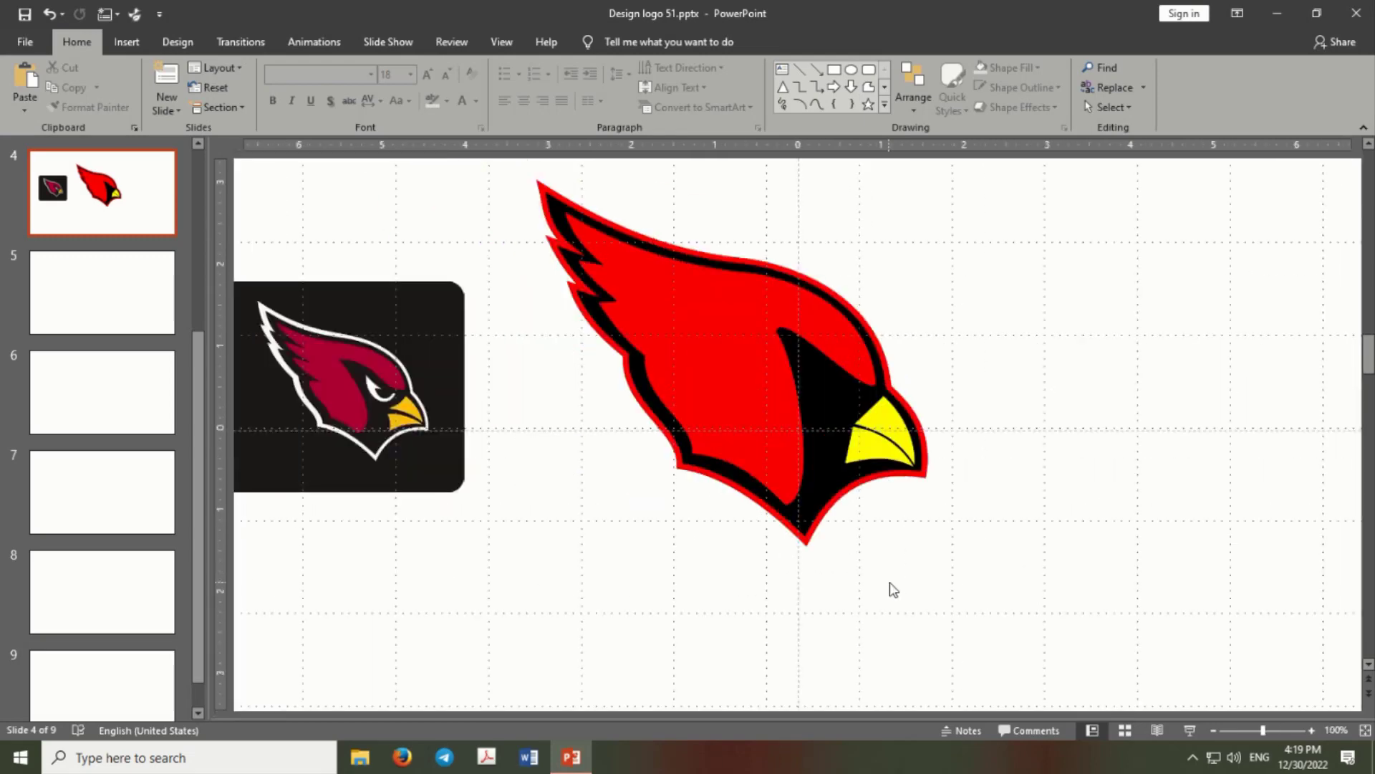
scroll(891, 587, "down", 2, "ctrl")
scroll(793, 374, "up", 2, "ctrl")
scroll(794, 374, "up", 3, "ctrl")
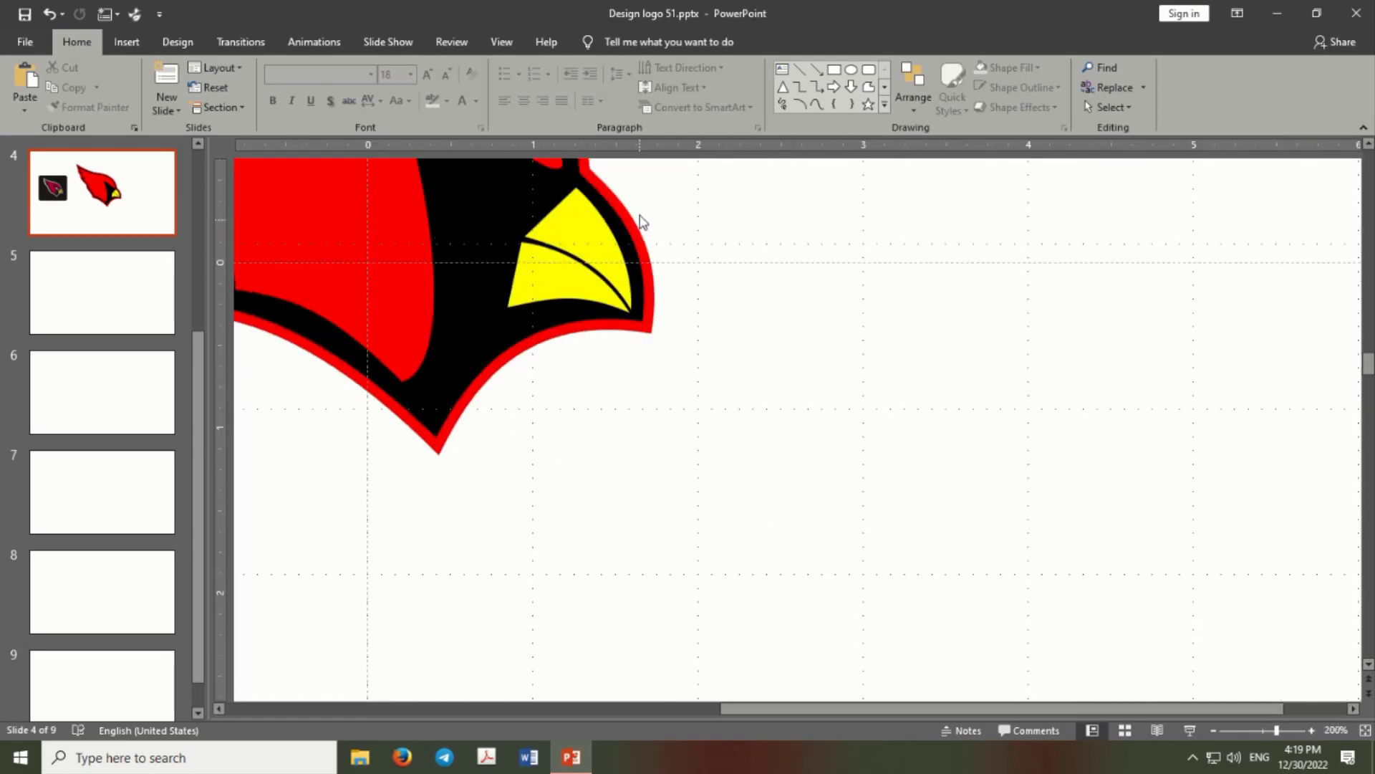
scroll(642, 222, "up", 2)
scroll(513, 230, "up", 3, "ctrl")
Enter Edit Points on the yellow beak and select its top and left vertices.
left_click_drag(1099, 708, 783, 708)
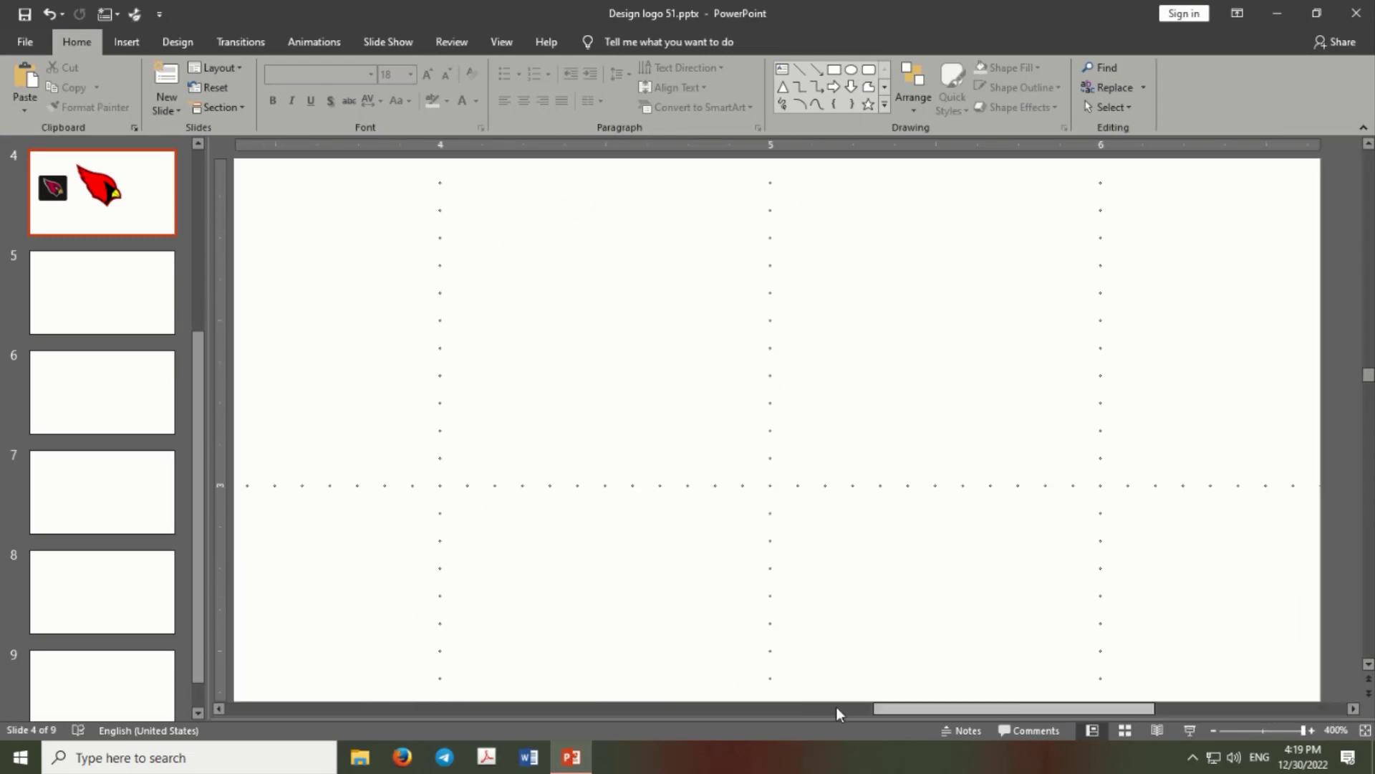
scroll(763, 581, "down", 5, "ctrl")
scroll(915, 528, "up", 3, "ctrl")
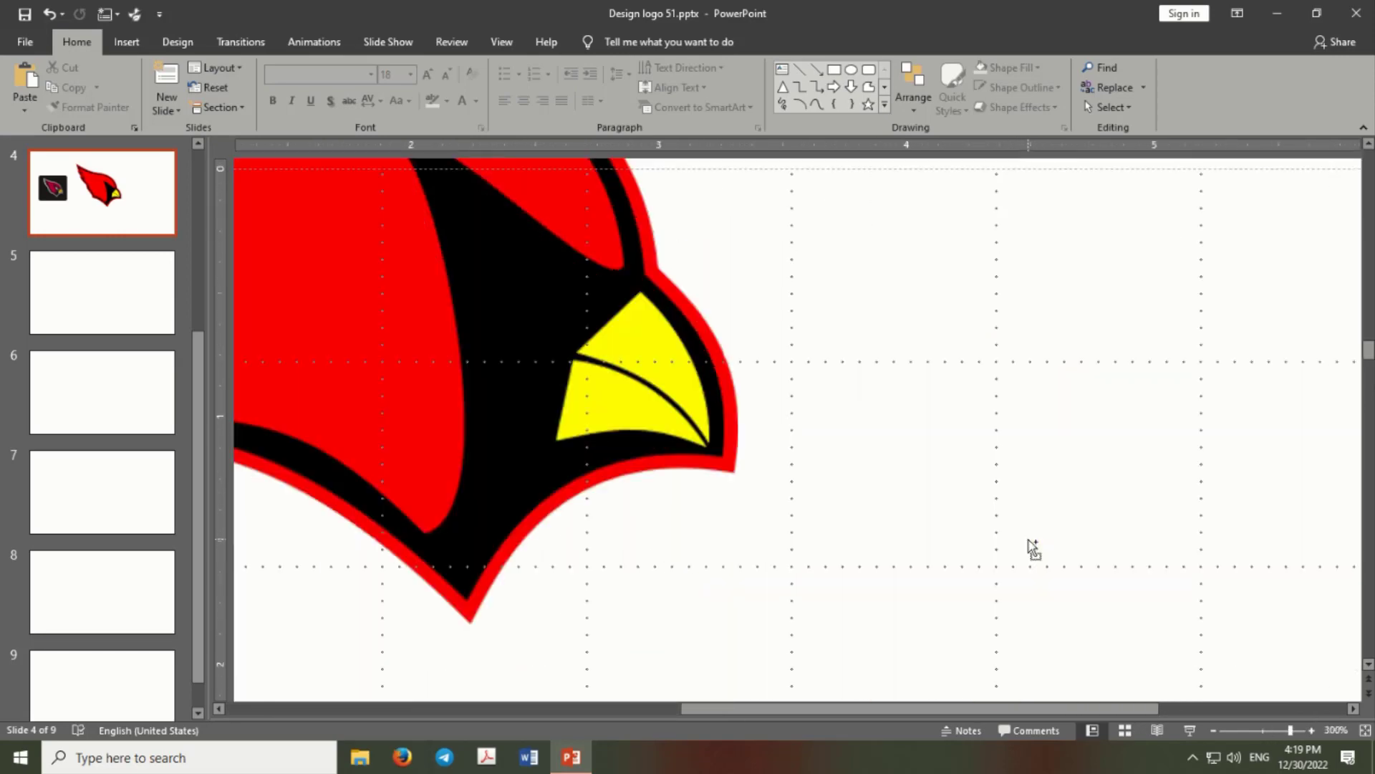
scroll(1034, 550, "up", 1, "ctrl")
left_click_drag(930, 719, 674, 719)
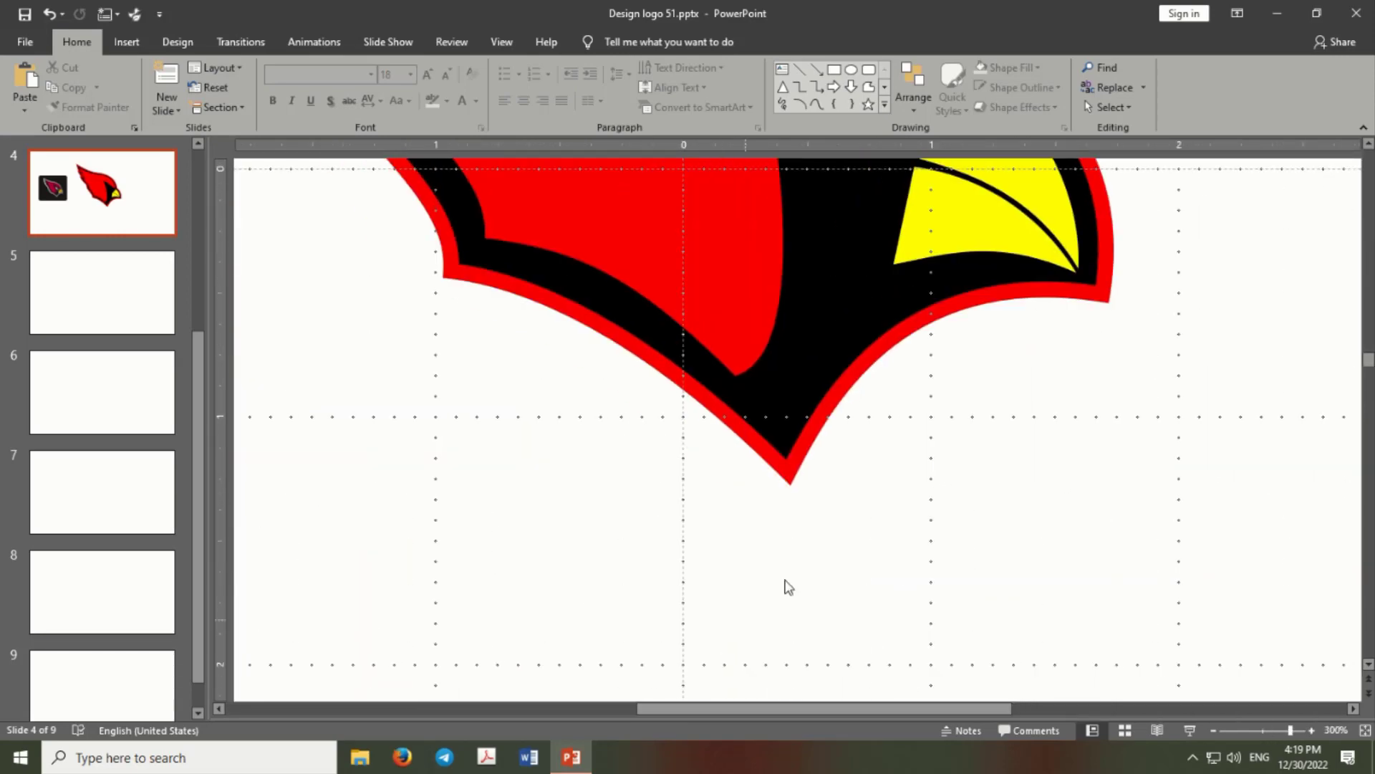
scroll(787, 584, "up", 2)
scroll(943, 467, "up", 2)
right_click(966, 342)
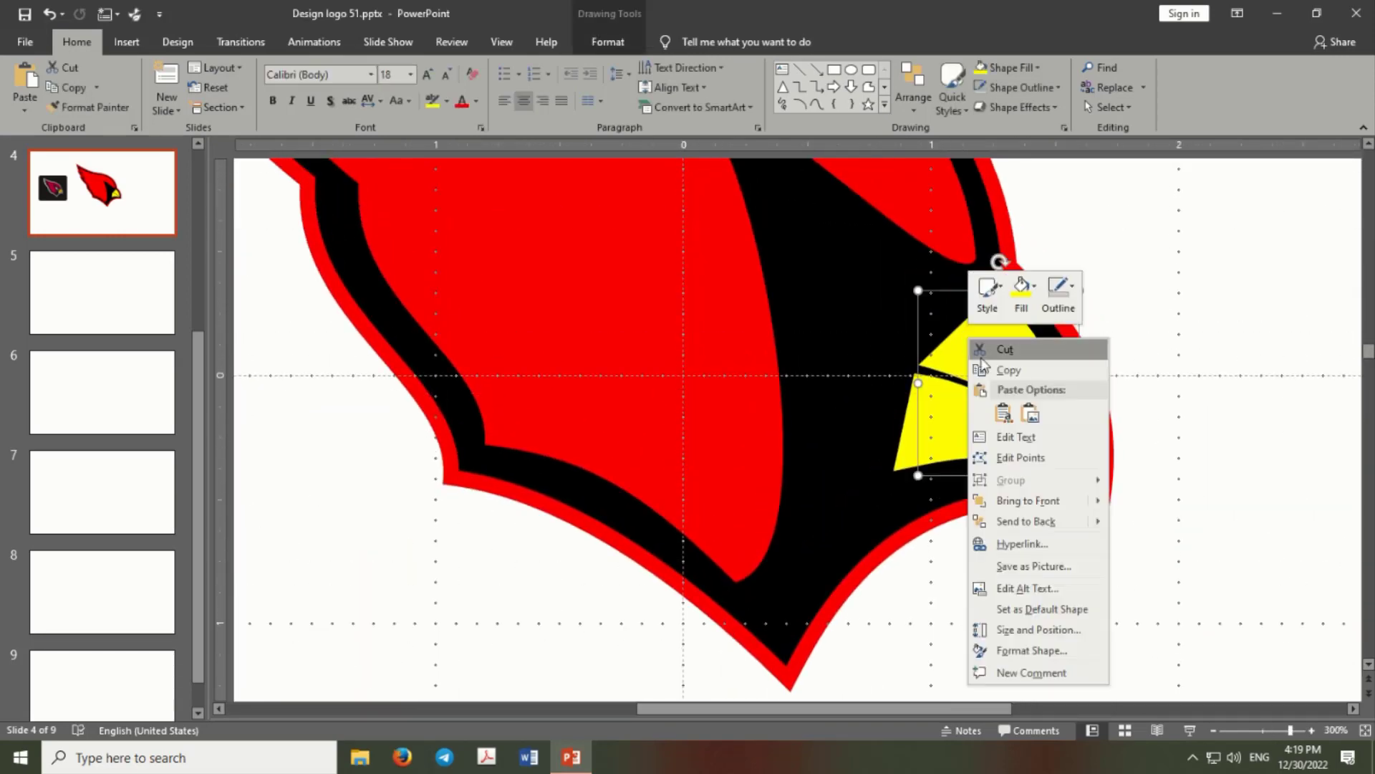
left_click(1011, 457)
left_click(997, 290)
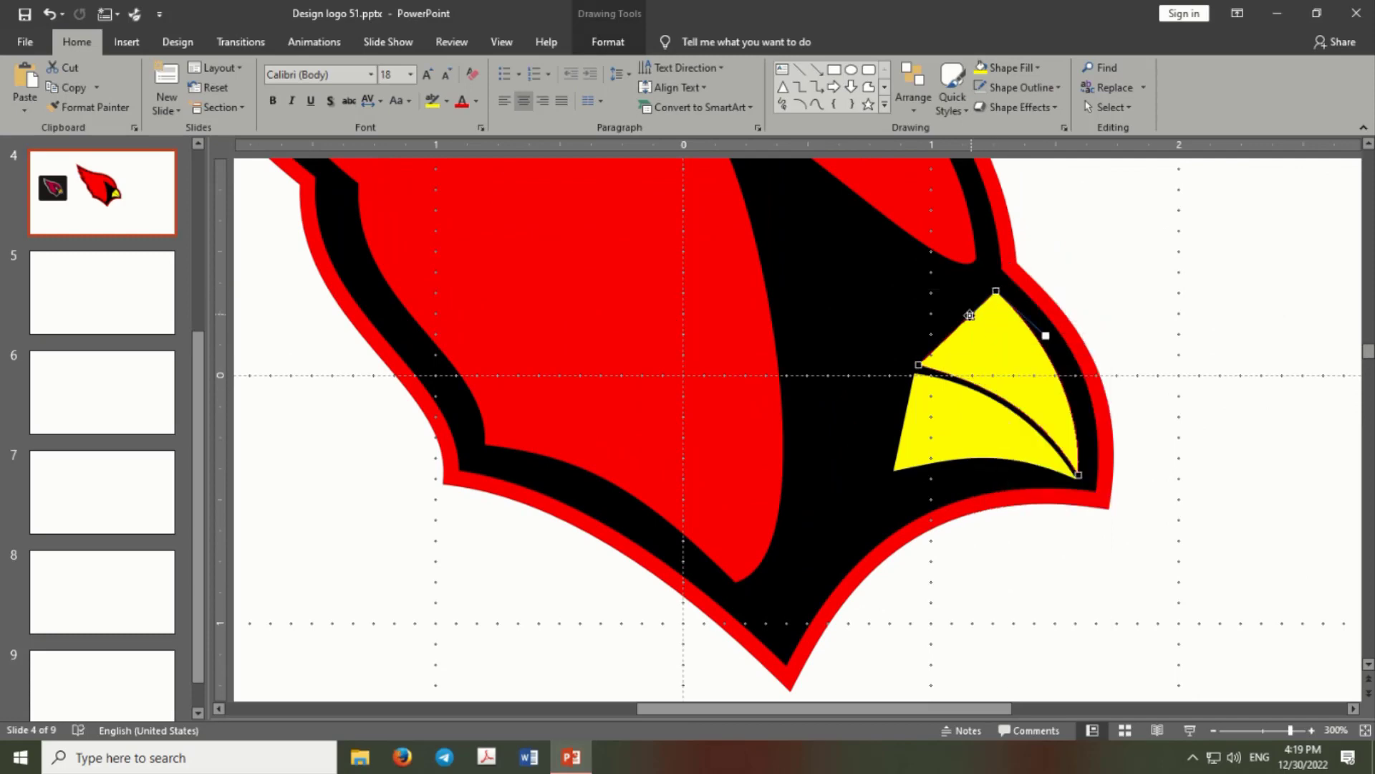
left_click(920, 365)
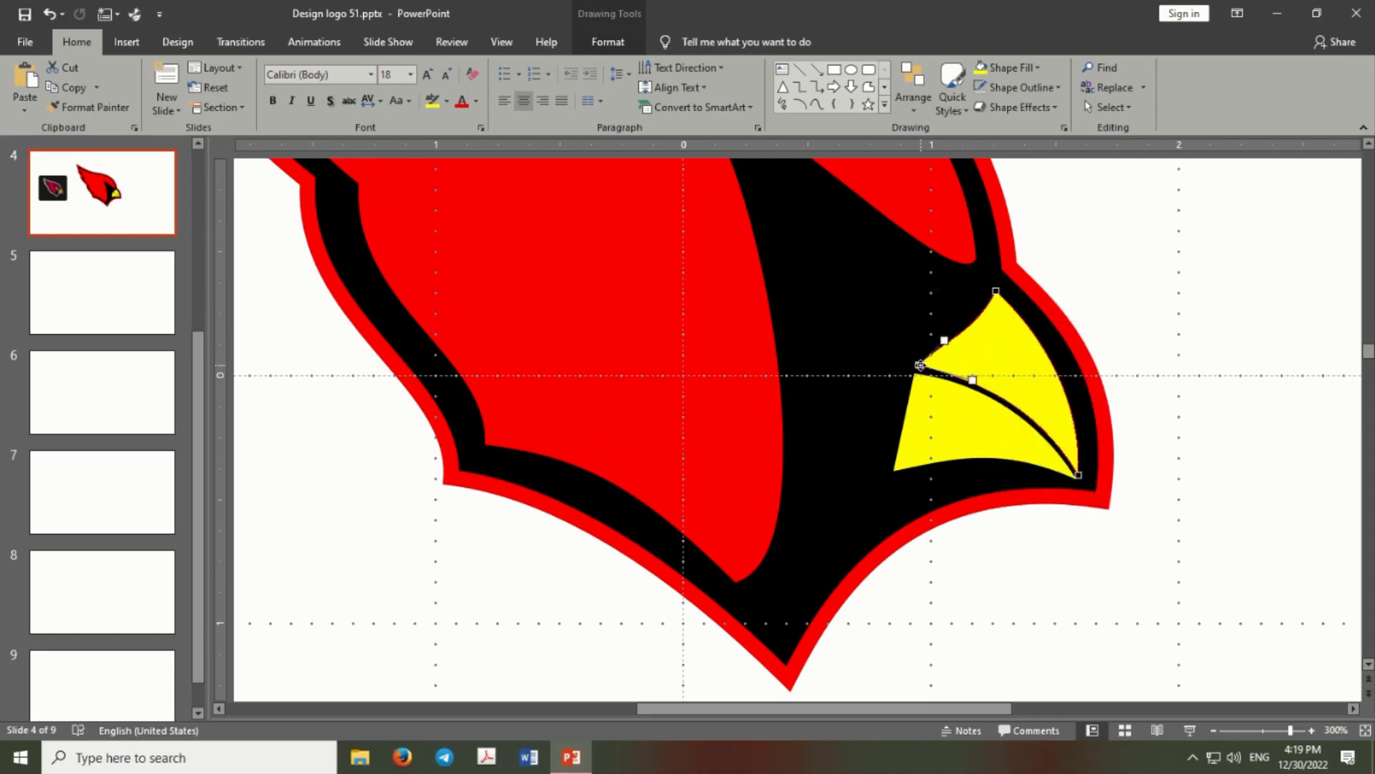
left_click(927, 399)
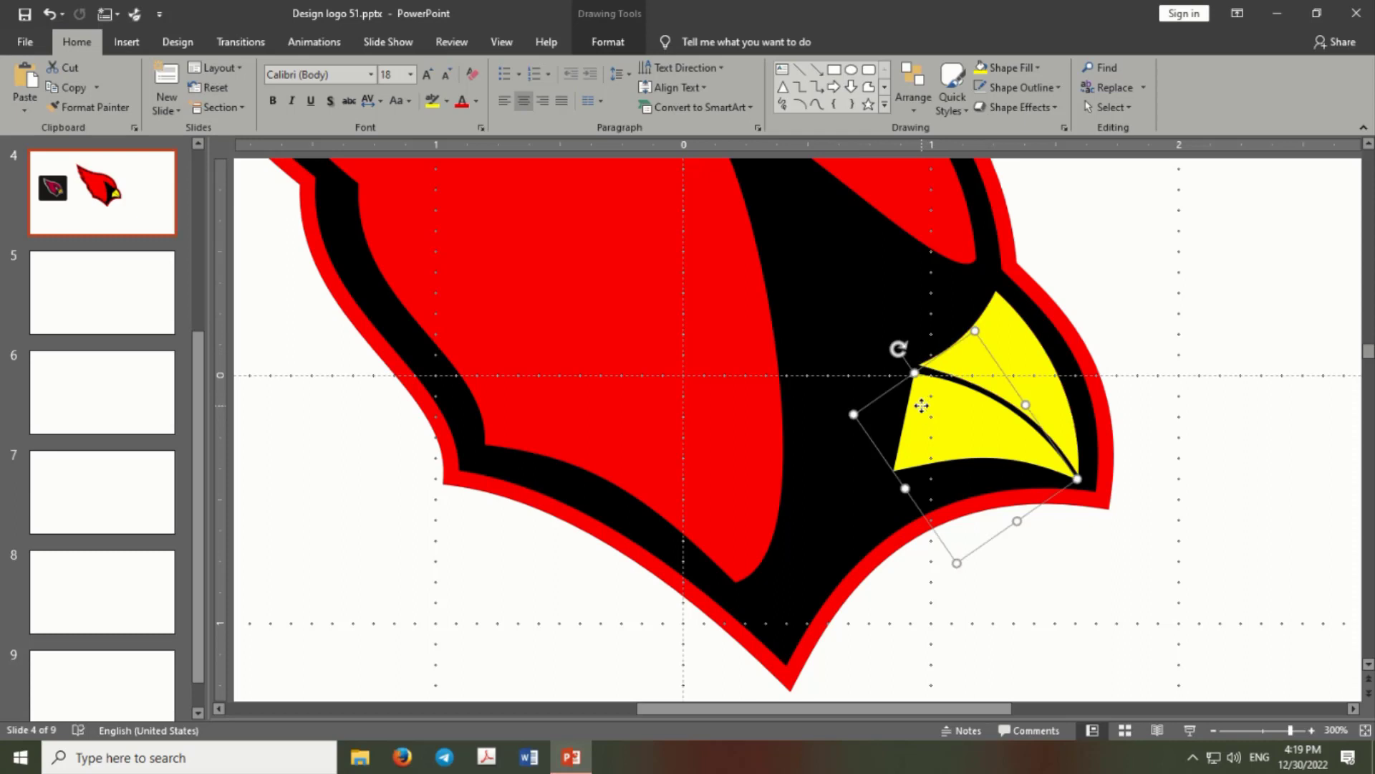
Drag the beak's lower-left point down and curve its left and bottom edges with the Bezier handles.
right_click(923, 403)
left_click(976, 179)
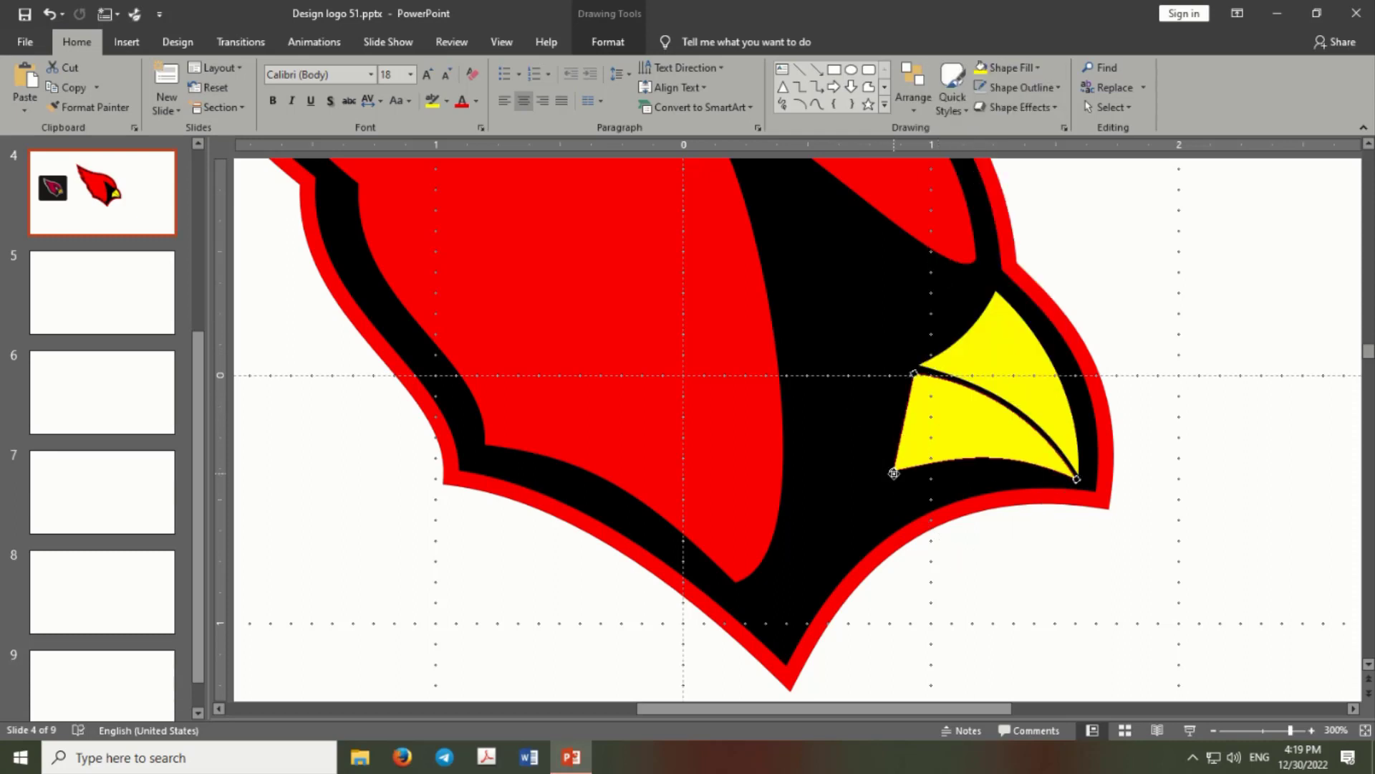
left_click(895, 472)
left_click_drag(900, 480, 903, 494)
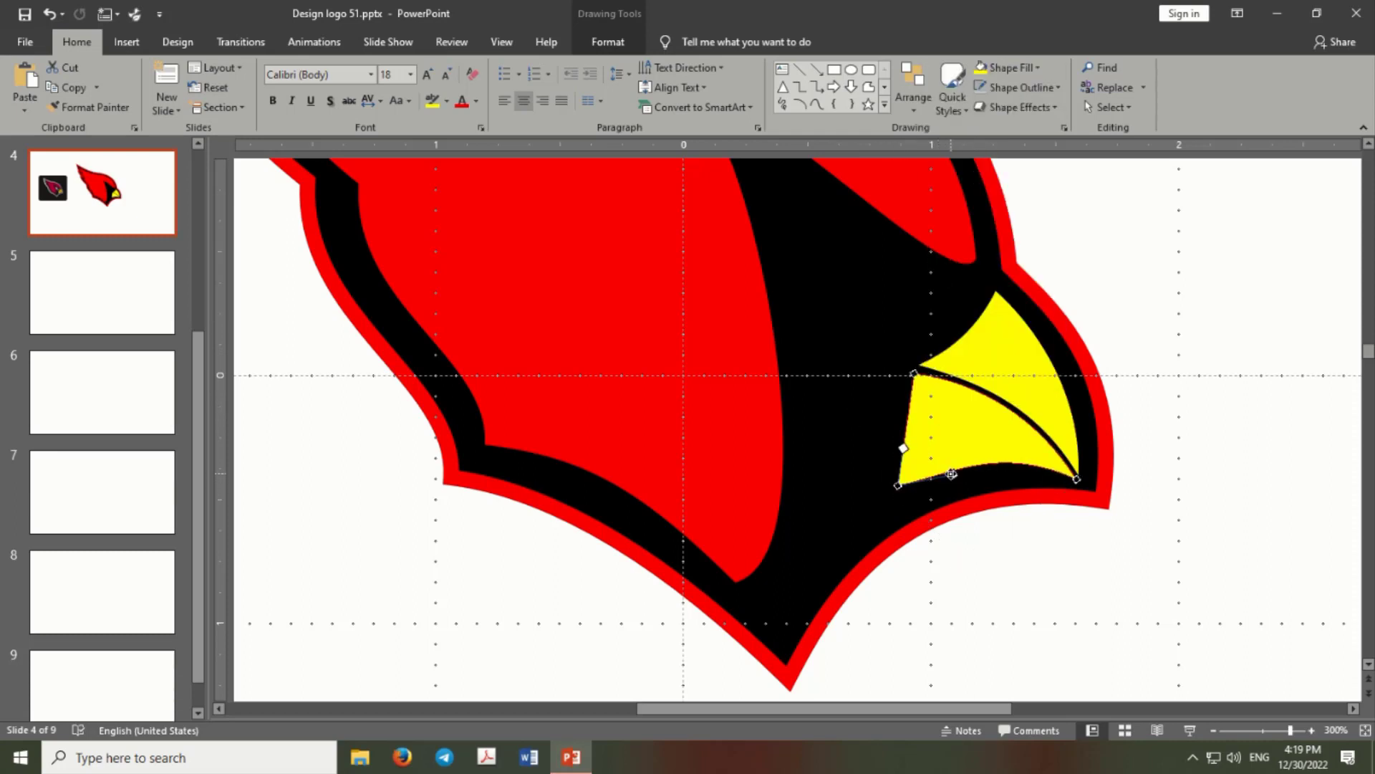
left_click_drag(904, 449, 919, 446)
left_click(914, 373)
left_click_drag(912, 387, 917, 407)
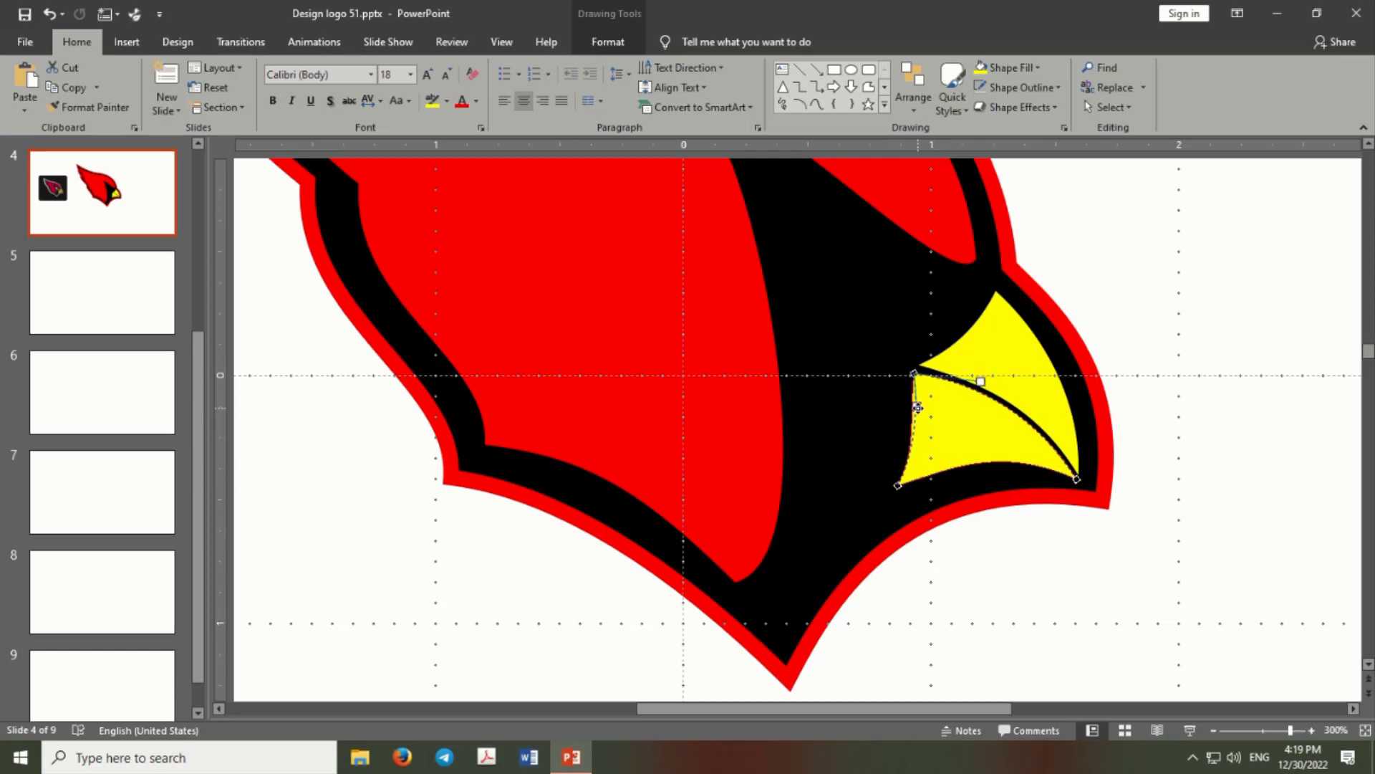
left_click(996, 547)
Choose the Freeform: Shape tool from the Home tab's Drawing shapes gallery.
scroll(1003, 548, "down", 10, "ctrl")
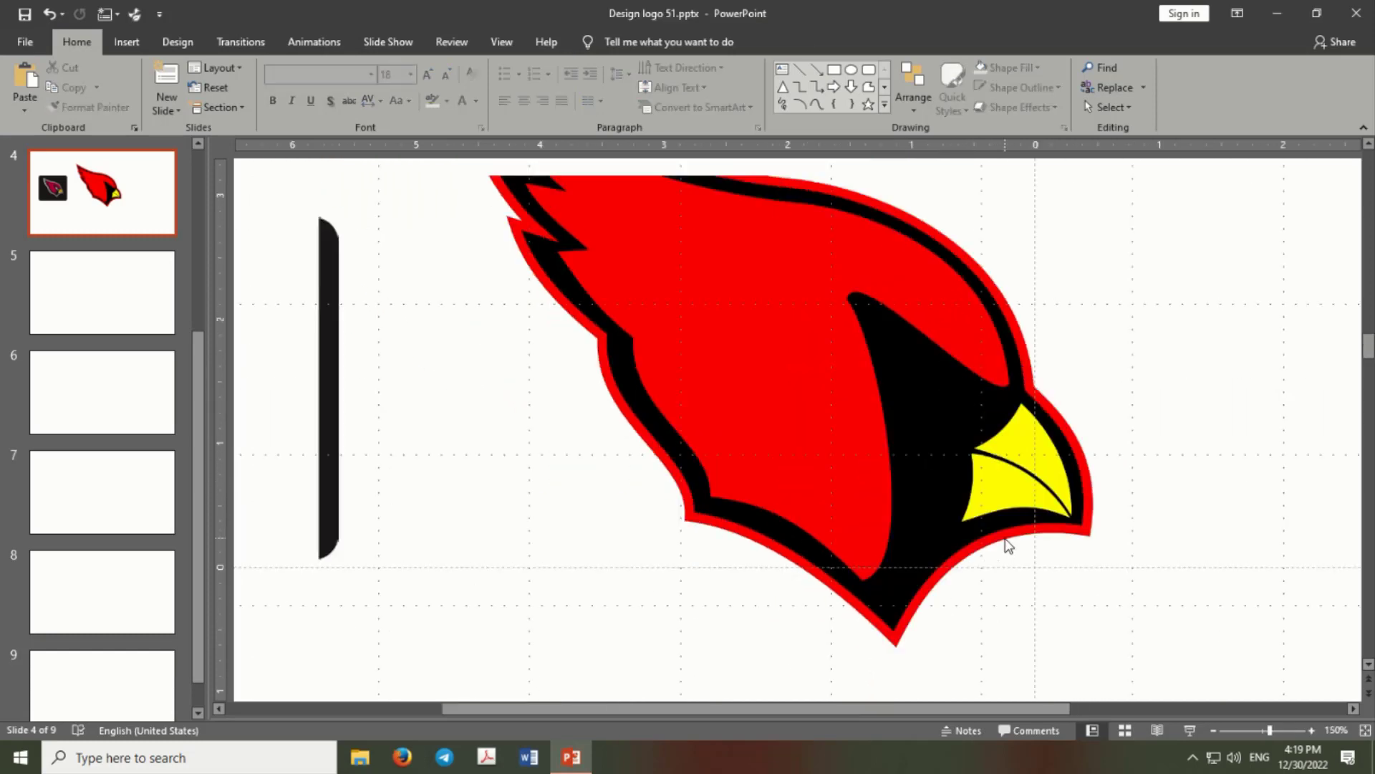
scroll(1021, 505, "up", 2, "ctrl")
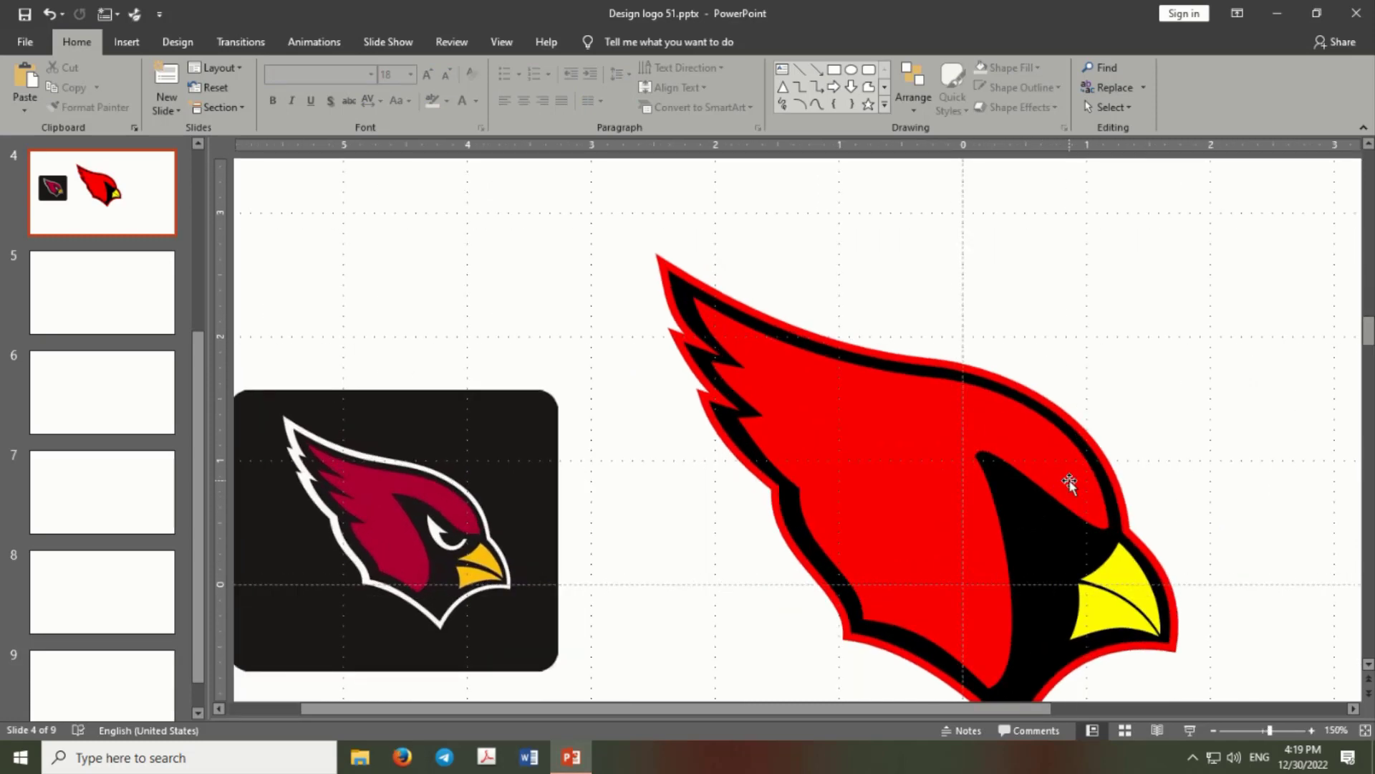
left_click(869, 88)
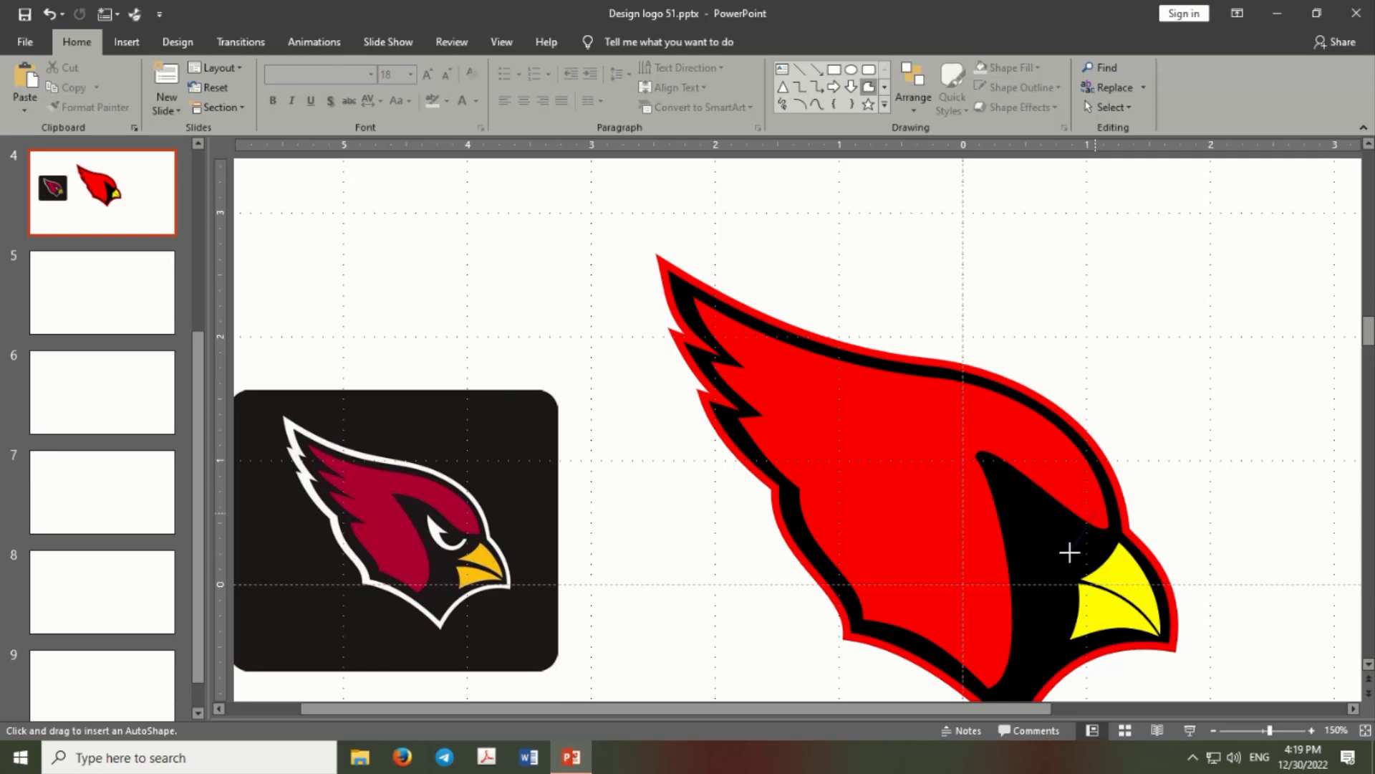
Draw a small triangle on the black face, curve its left and right edges, and widen it leftward.
left_click(1069, 549)
left_click(1034, 477)
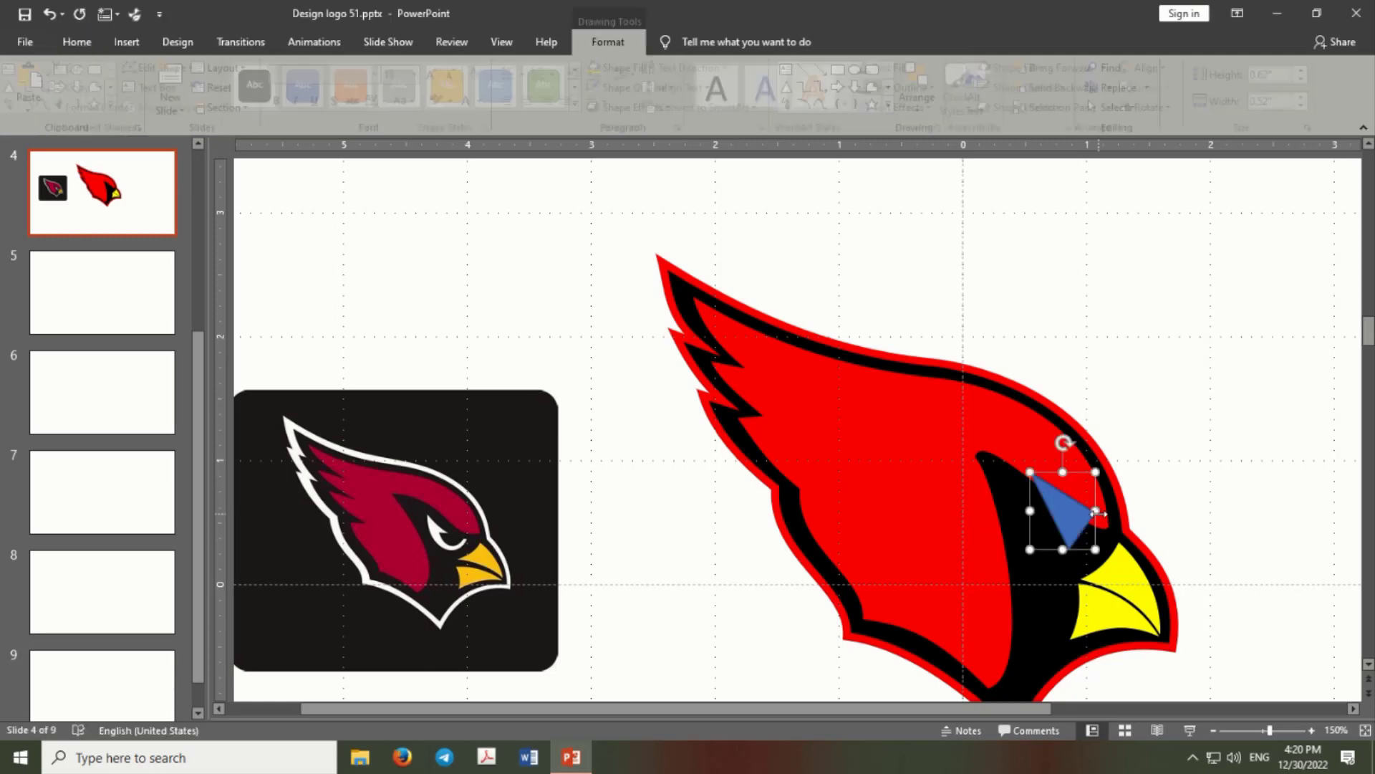
scroll(1075, 501, "up", 1)
right_click(814, 430)
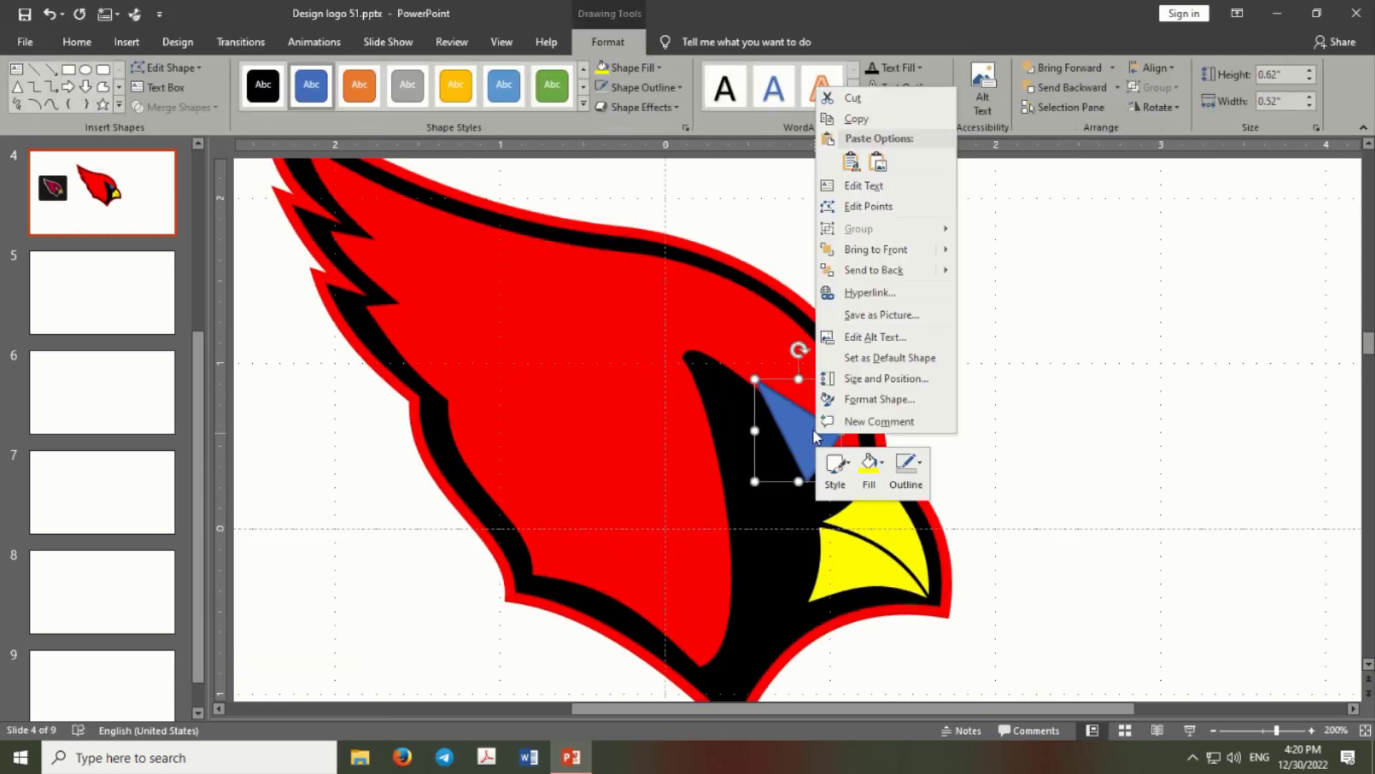
left_click(868, 205)
left_click(806, 478)
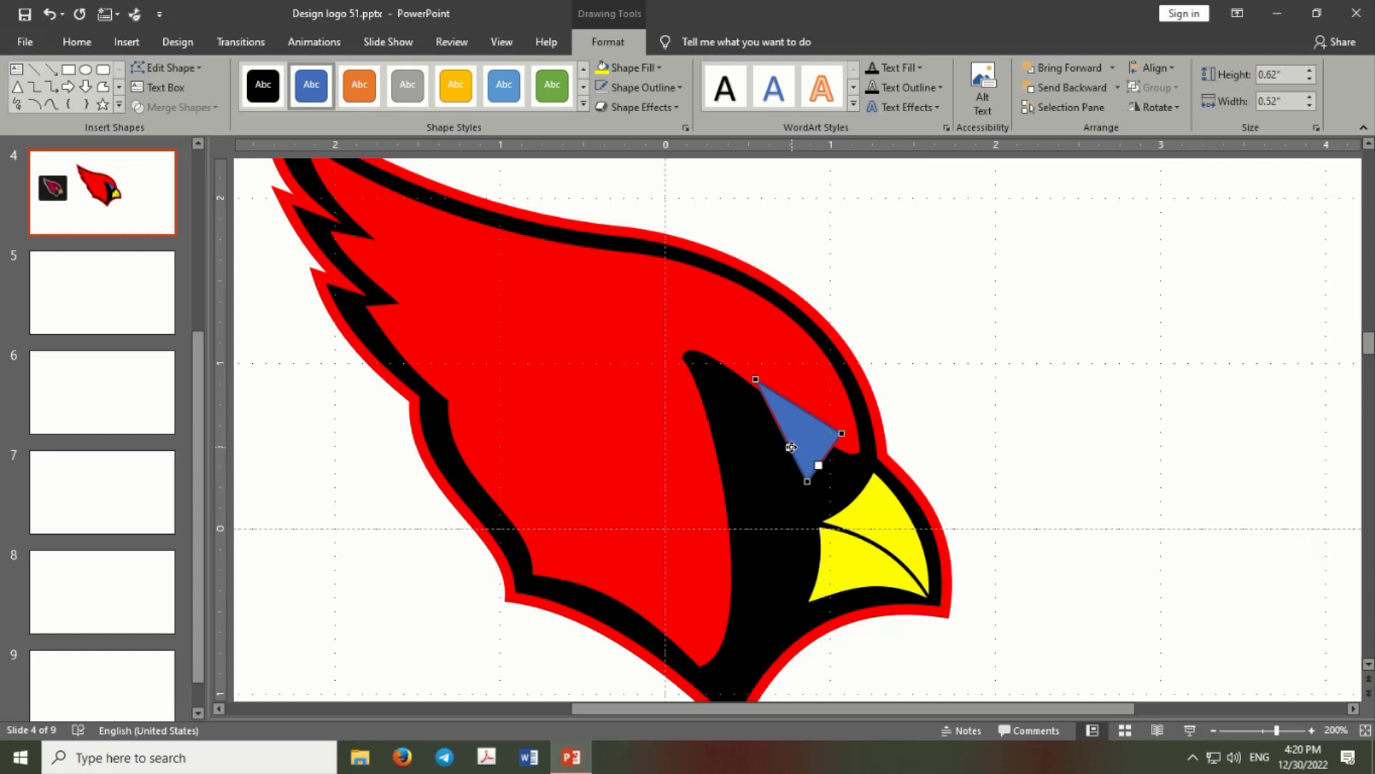
mouse_move(819, 465)
left_mouse_down()
mouse_move(752, 449)
mouse_move(836, 492)
left_mouse_up()
mouse_move(842, 434)
left_mouse_down()
mouse_move(847, 470)
mouse_move(813, 455)
left_mouse_up()
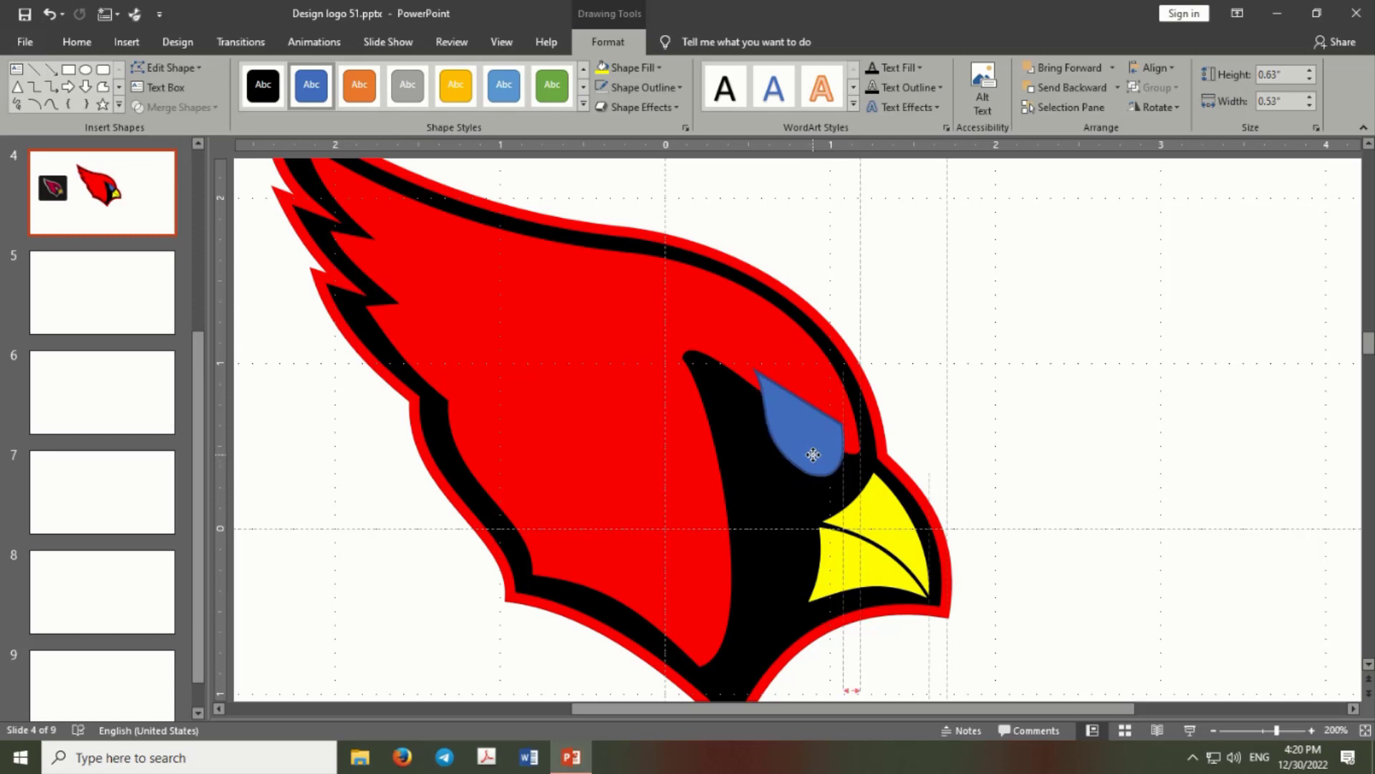
left_click_drag(759, 423, 741, 423)
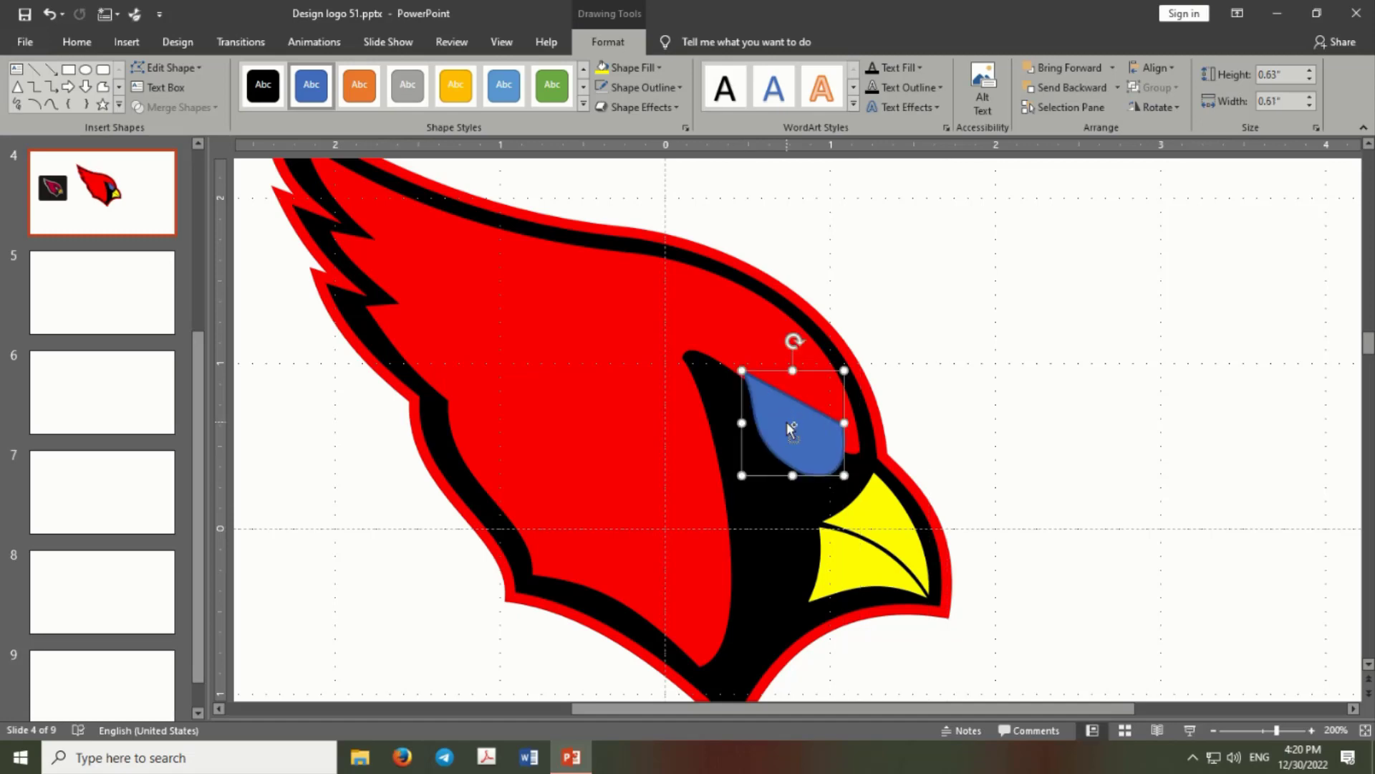
Round both sides of the eye's bottom vertex into a teardrop about 0.65 by 0.61 inches.
scroll(808, 455, "up", 3, "ctrl")
right_click(808, 453)
left_click(867, 228)
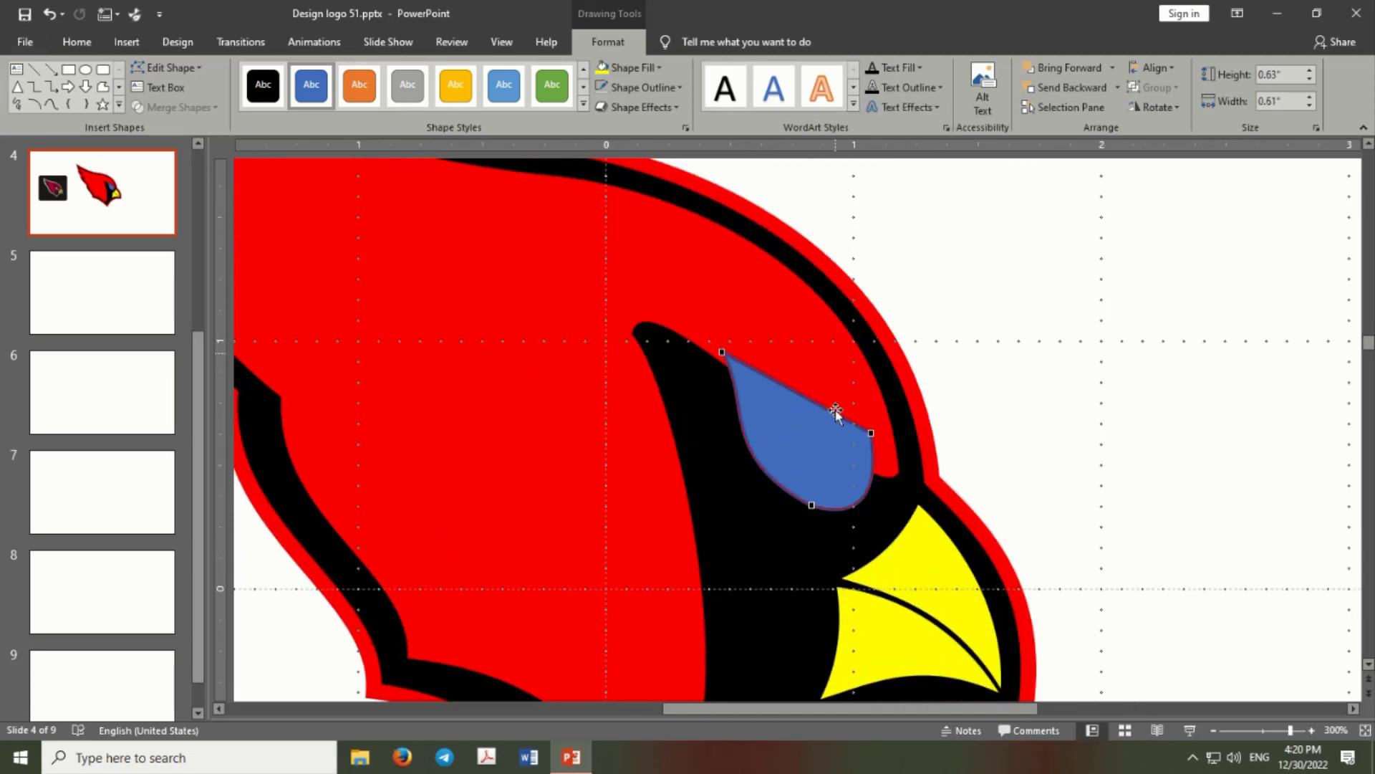
left_click(811, 506)
left_click_drag(718, 470, 730, 465)
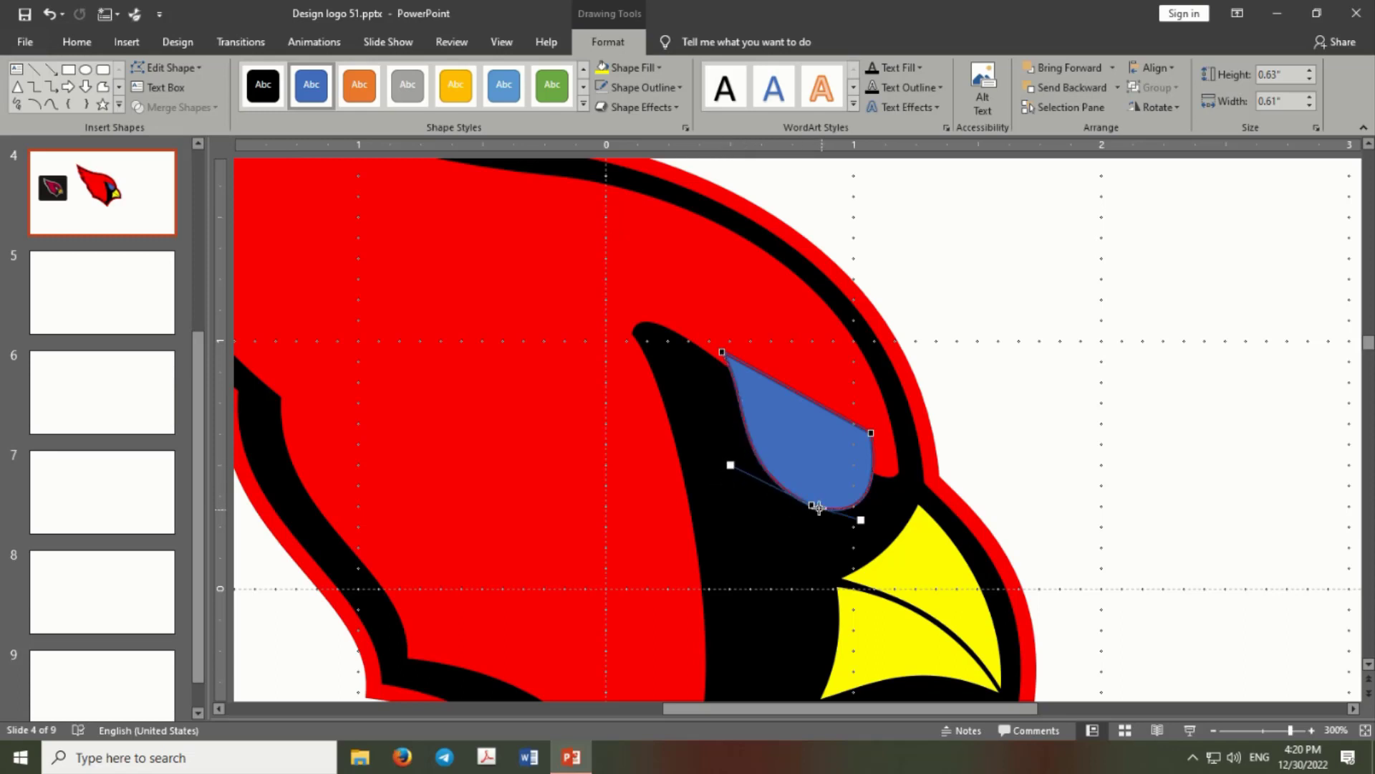
mouse_move(814, 506)
left_mouse_down()
mouse_move(854, 530)
mouse_move(880, 523)
left_mouse_up()
left_click(994, 478)
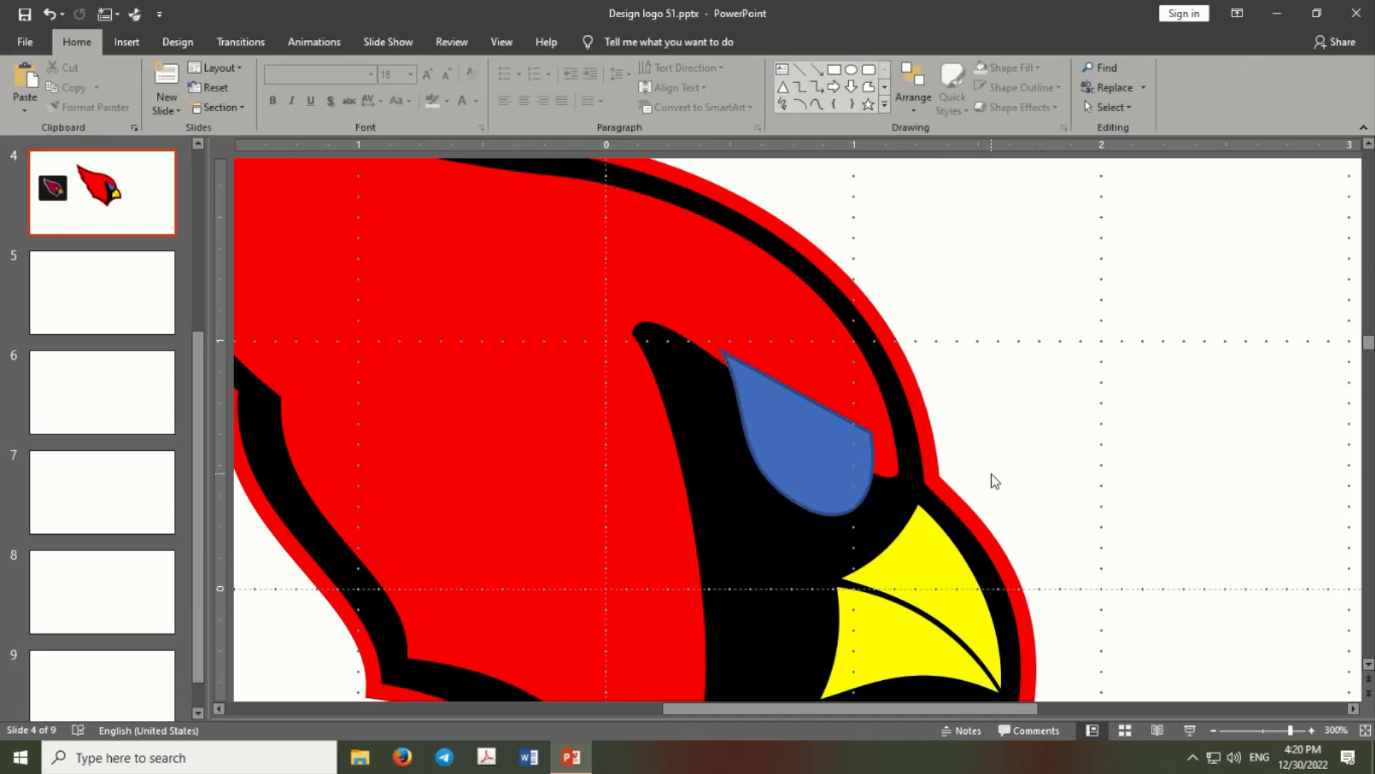
scroll(990, 474, "down", 5)
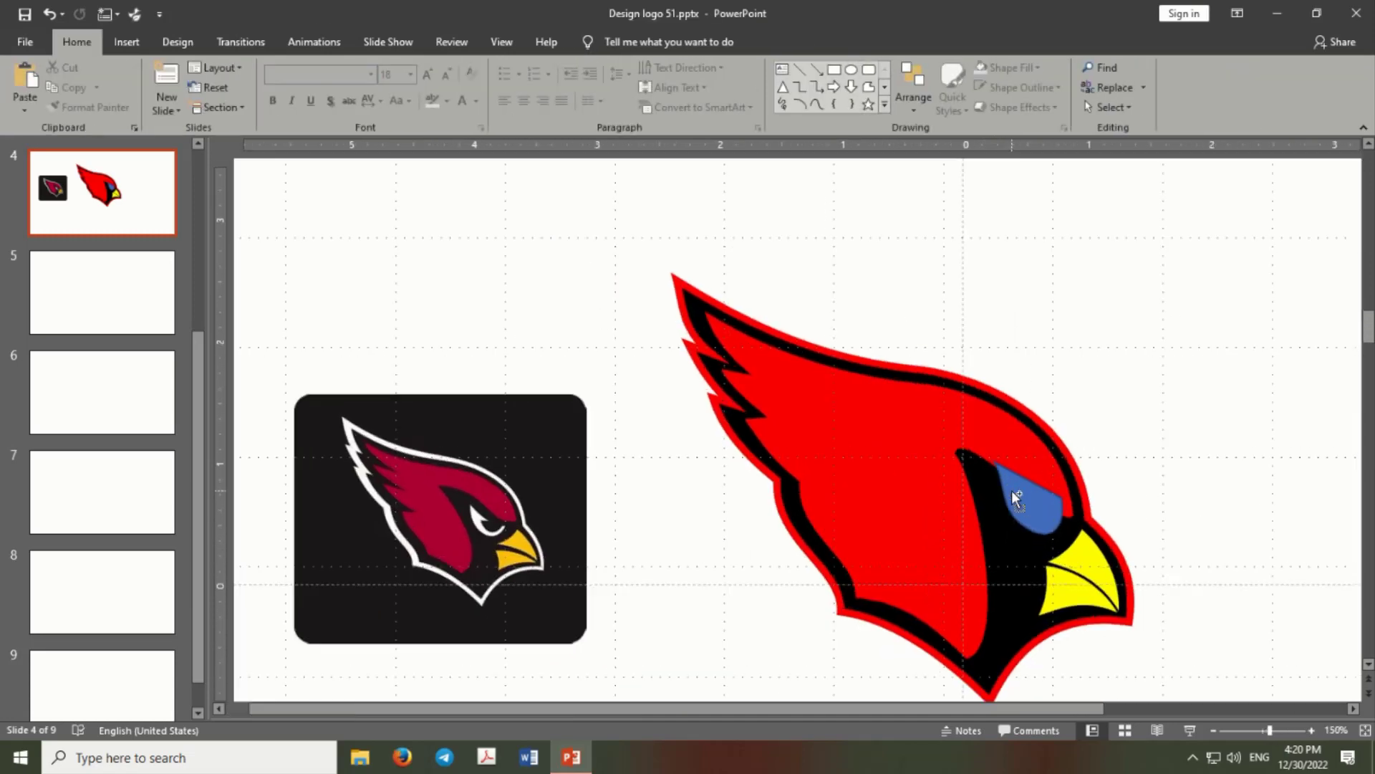
Fill the eye shape white, set No Outline, and nudge it up and left.
left_click(1029, 503)
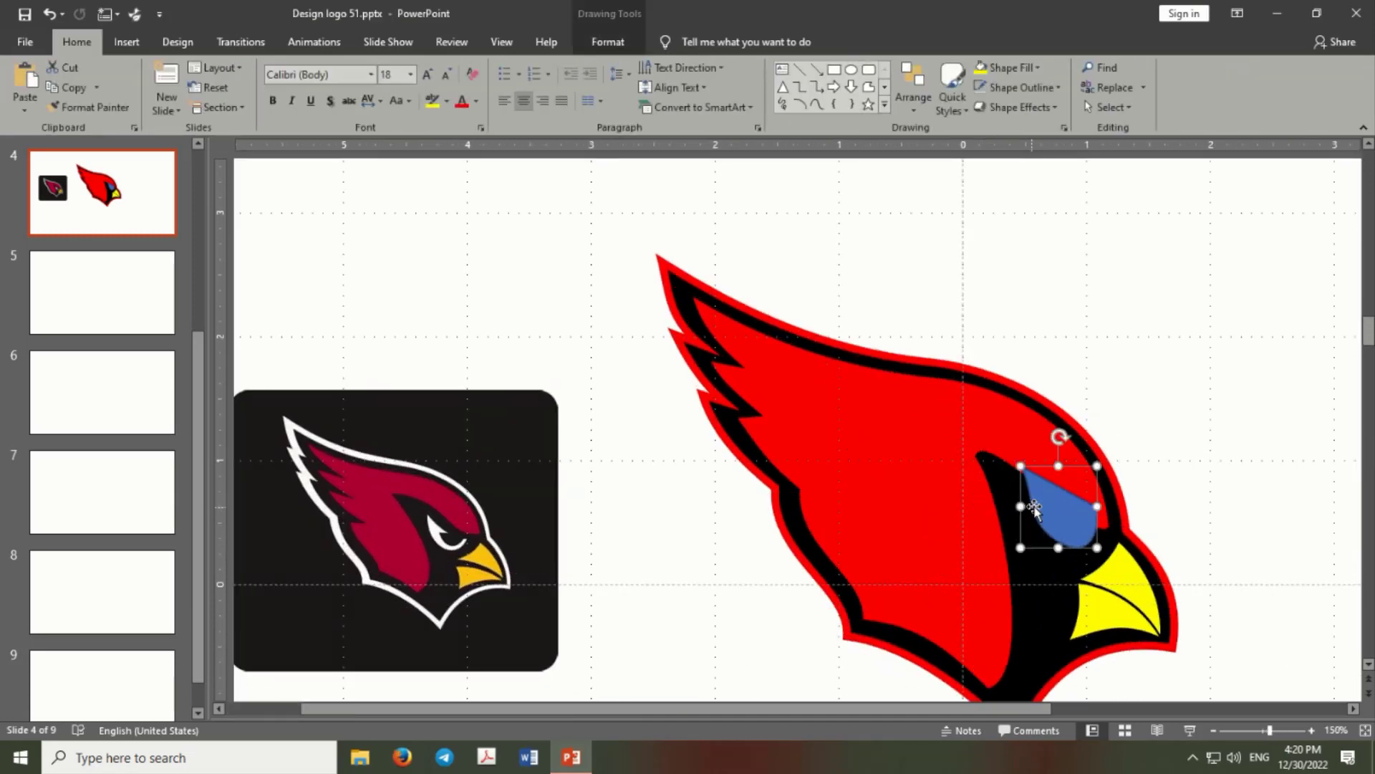
left_click(615, 43)
left_click(659, 67)
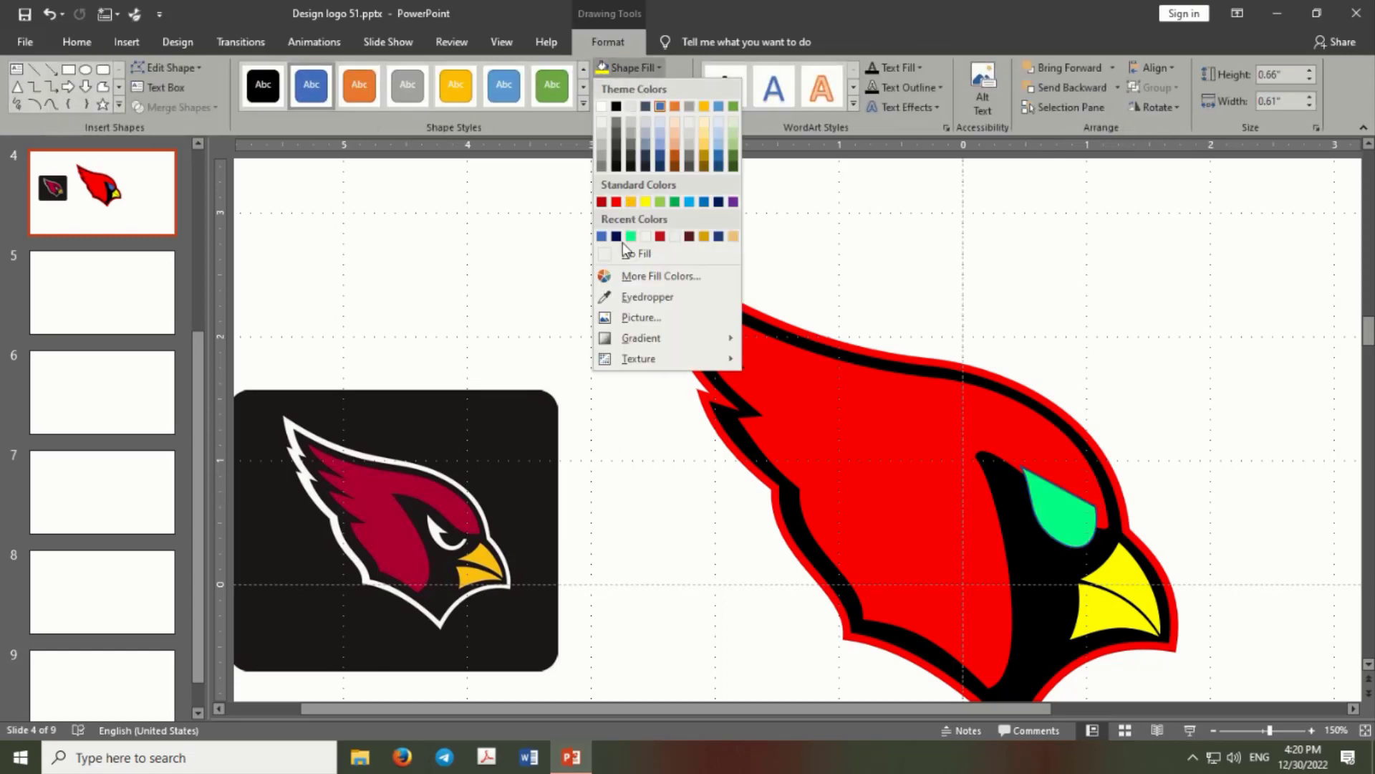
left_click(601, 106)
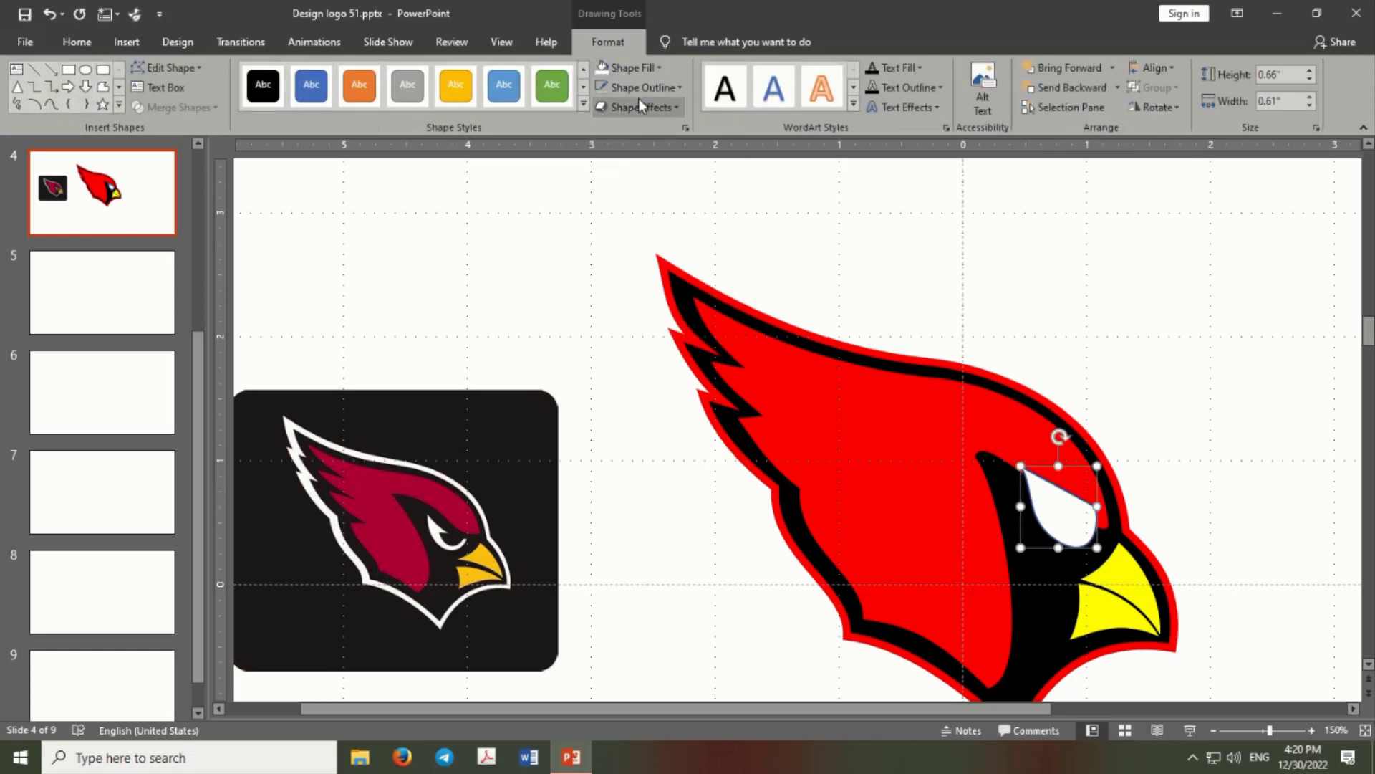
left_click(680, 87)
left_click(641, 259)
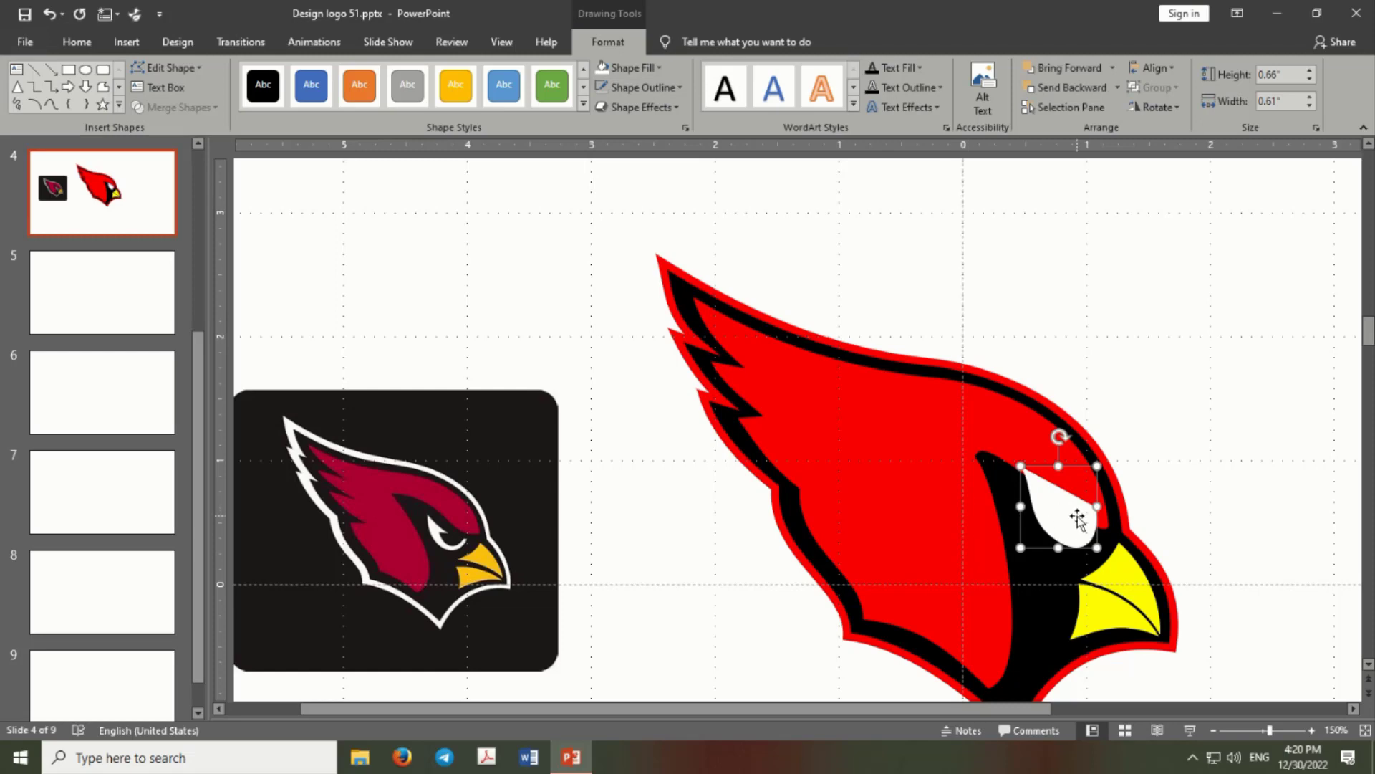
left_click_drag(1075, 516, 1070, 515)
Bring the red cardinal head shape to the front, leaving a white crescent of the eye showing.
left_click(1003, 424)
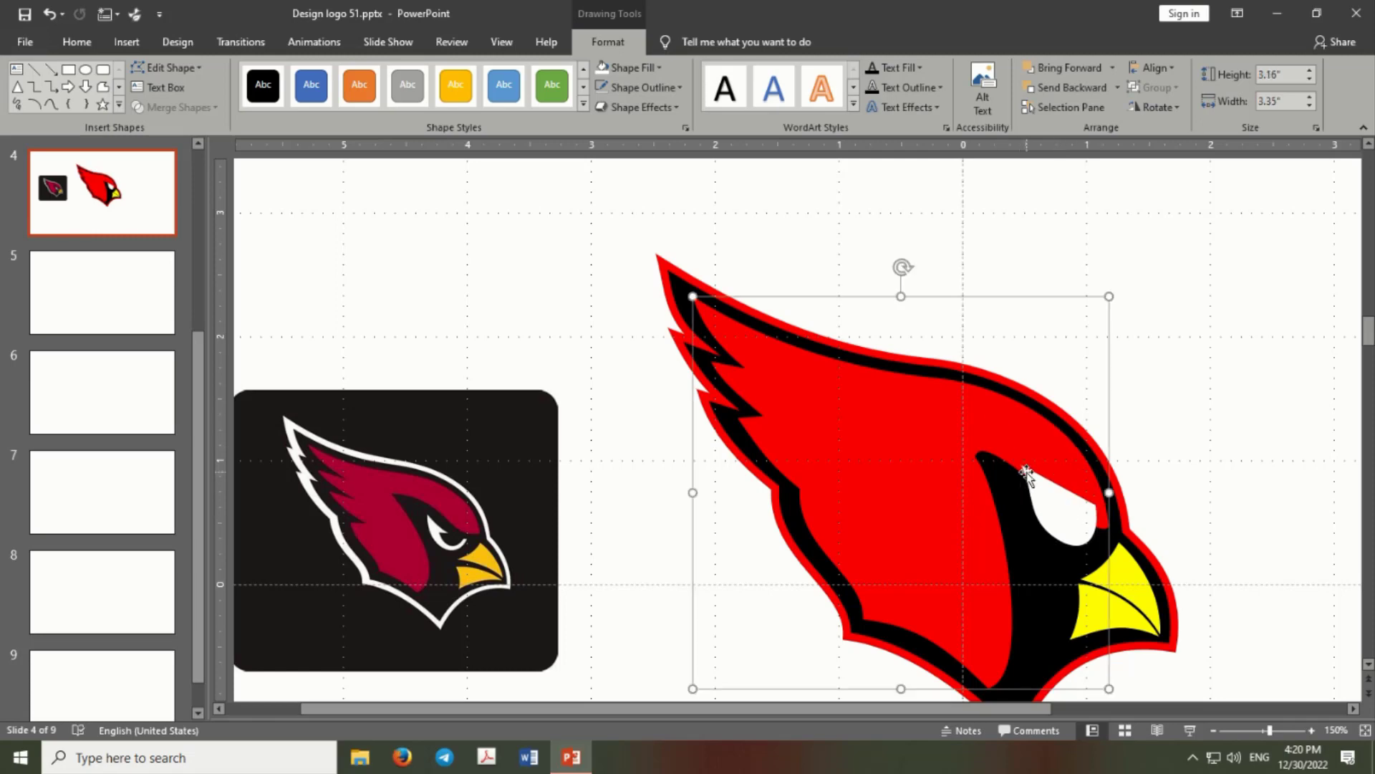
left_click(1053, 516)
left_click(1013, 437)
left_click(1112, 66)
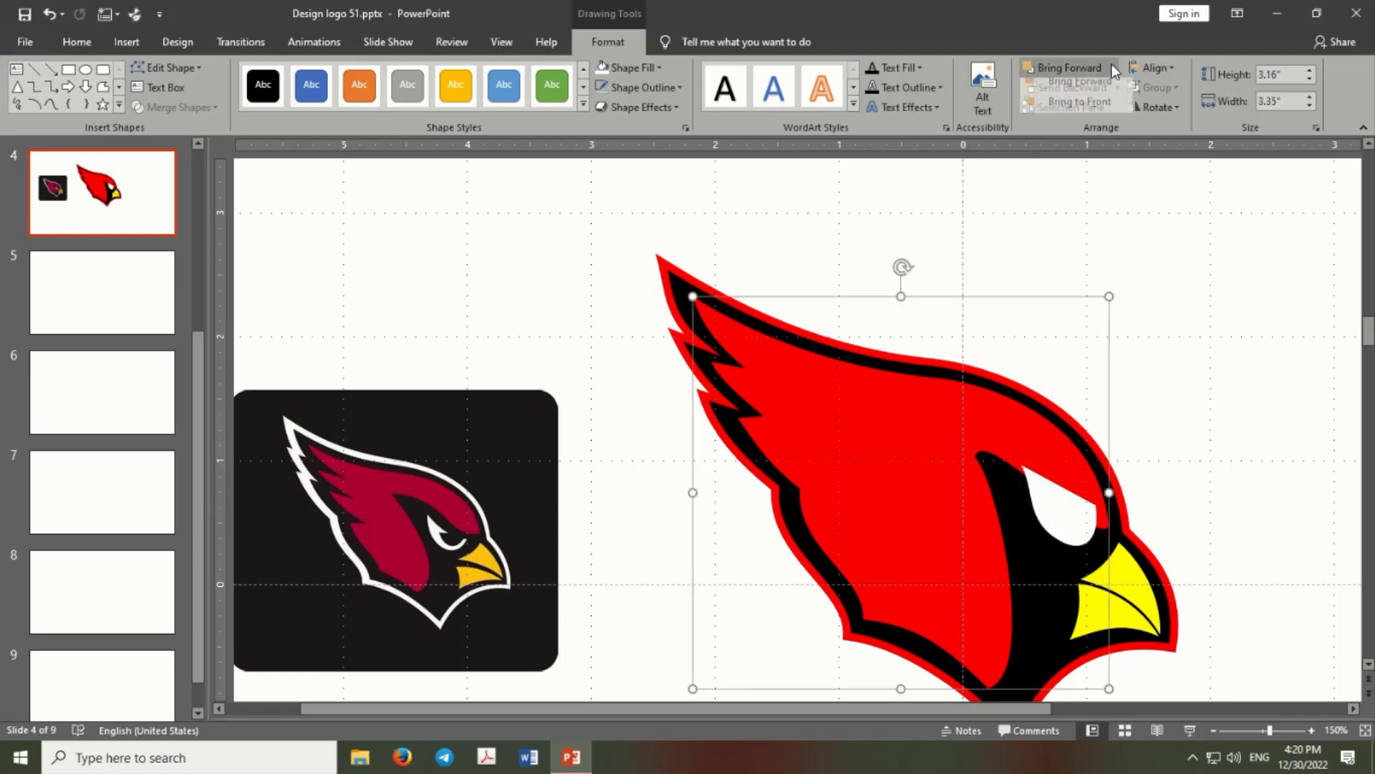
left_click(1092, 112)
key("Escape")
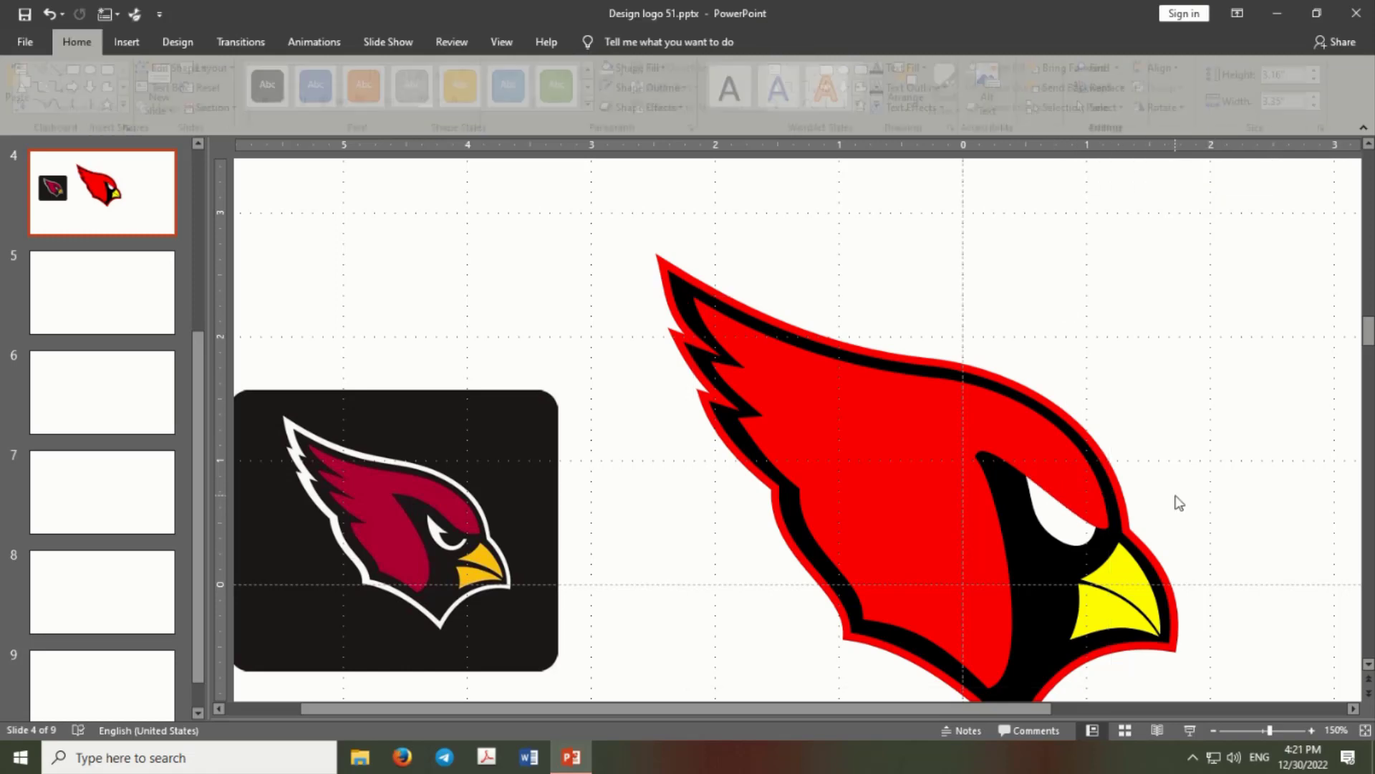
Shift the white eye slightly, then draw and delete a stray freeform line.
scroll(1096, 533, "up", 5, "ctrl")
left_click_drag(1099, 534, 1134, 535)
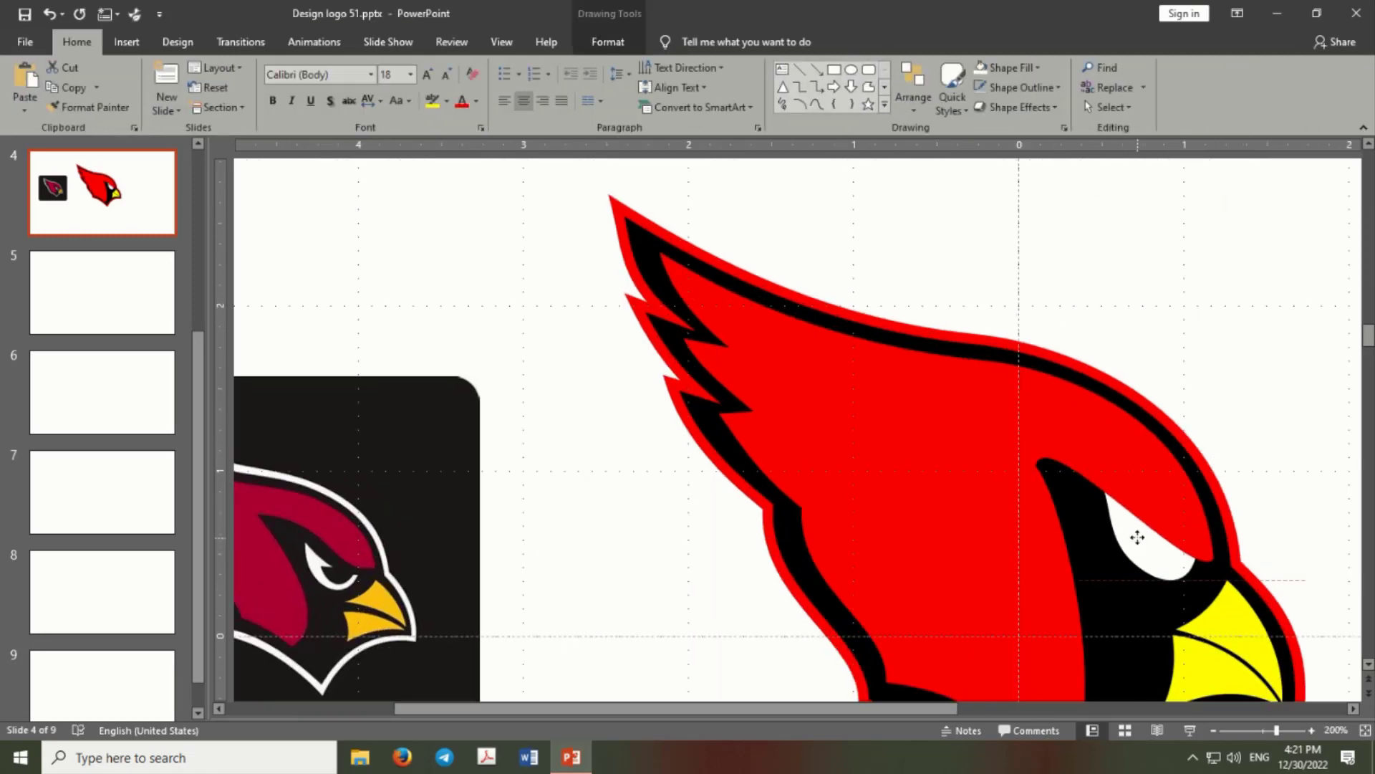
left_click(1315, 364)
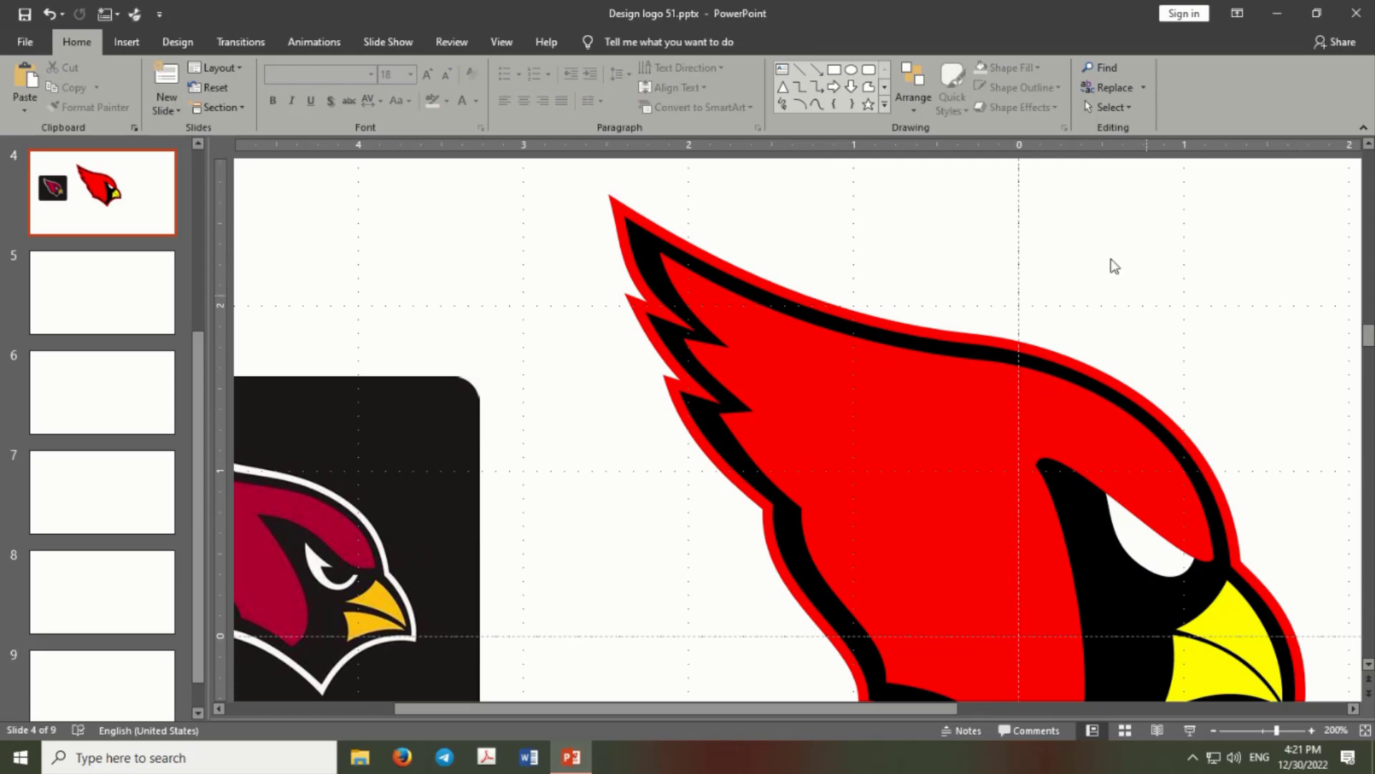
left_click(867, 89)
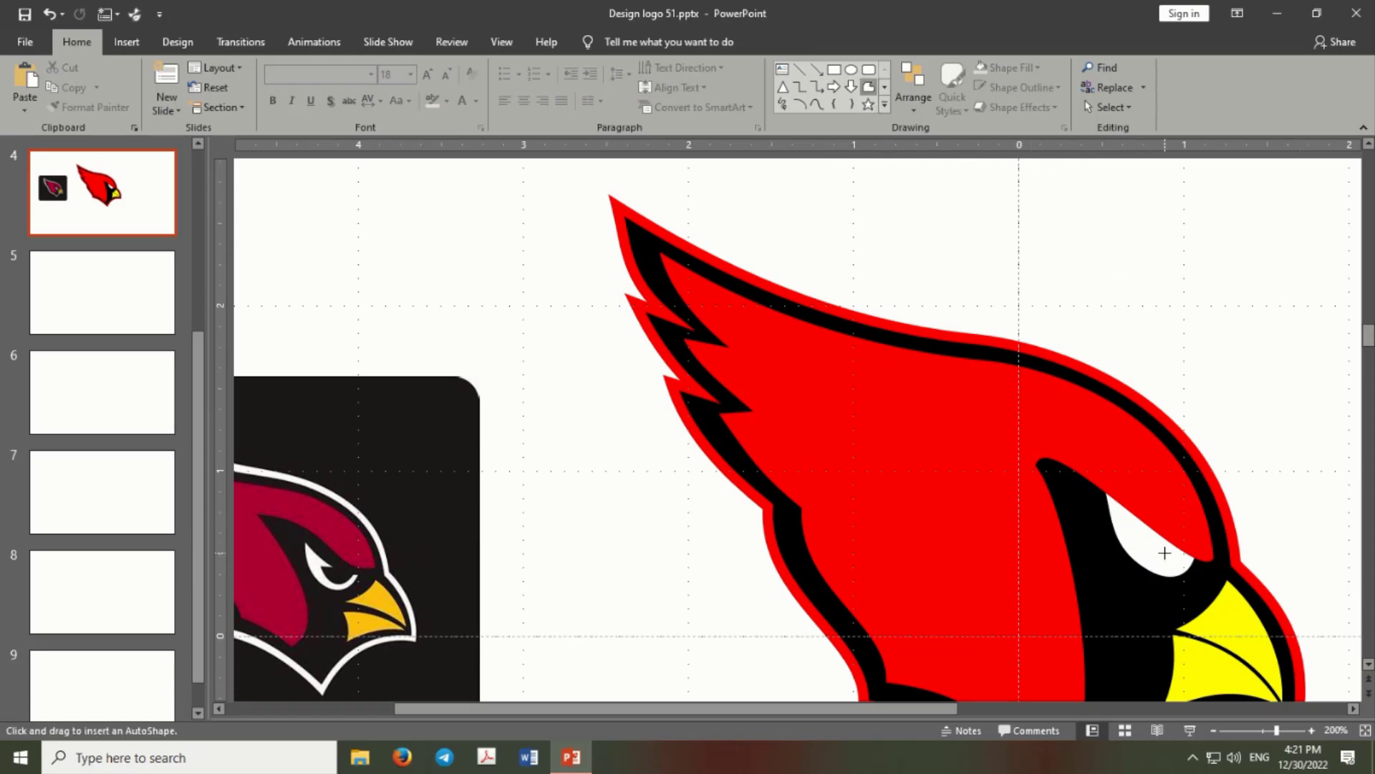
left_click_drag(526, 264, 552, 312)
key("Delete")
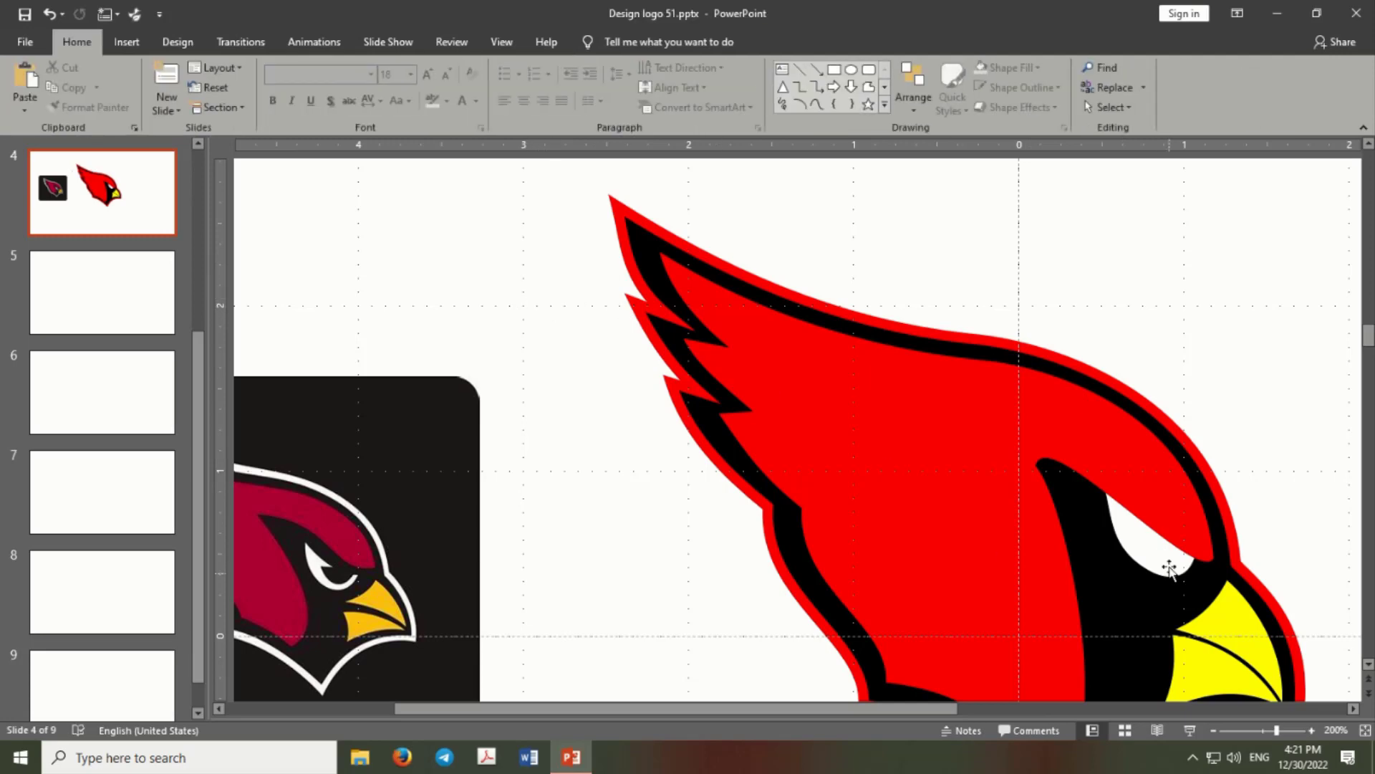
Fill the inner eye shape black, then rotate, resize to 0.35 by 0.33 inches and position it as the pupil.
left_click(1159, 557)
left_click_drag(1159, 558, 1161, 547)
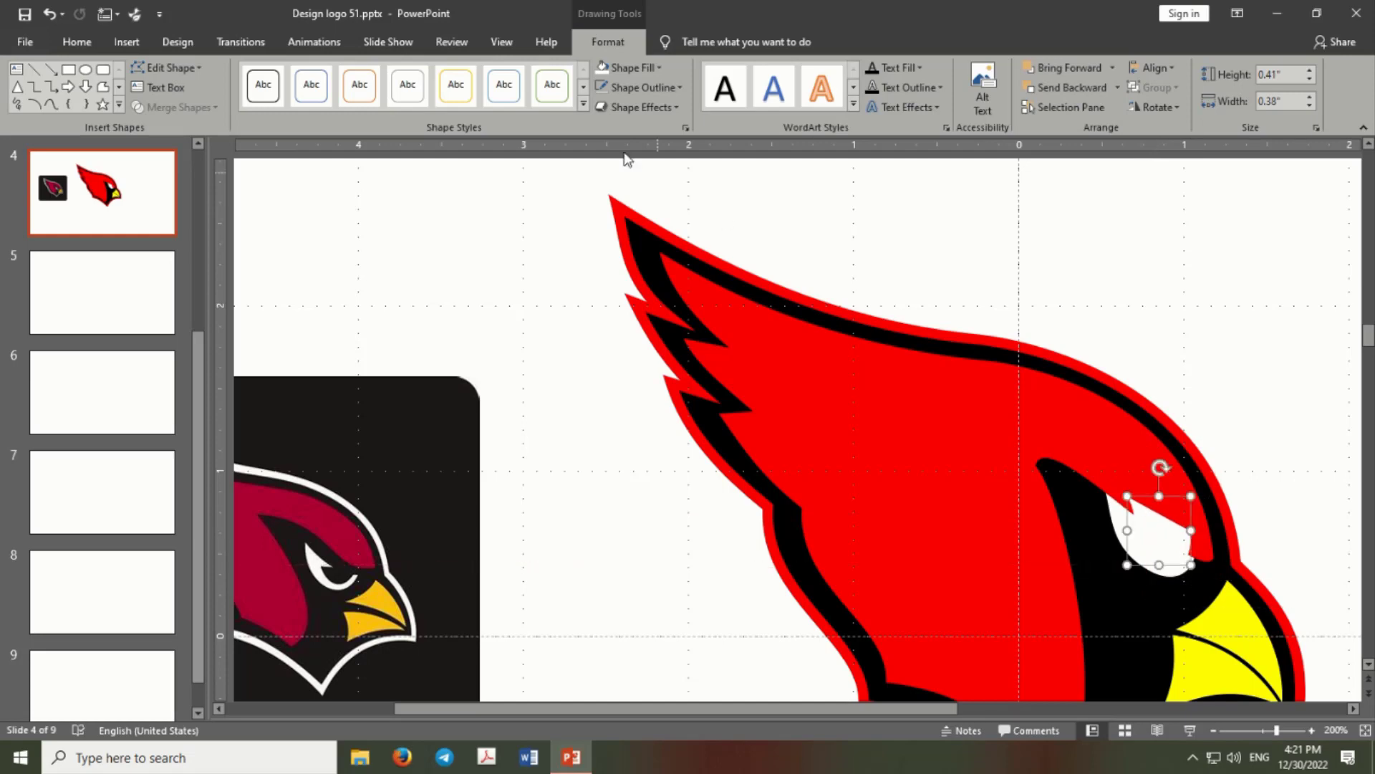
left_click(656, 66)
left_click(619, 104)
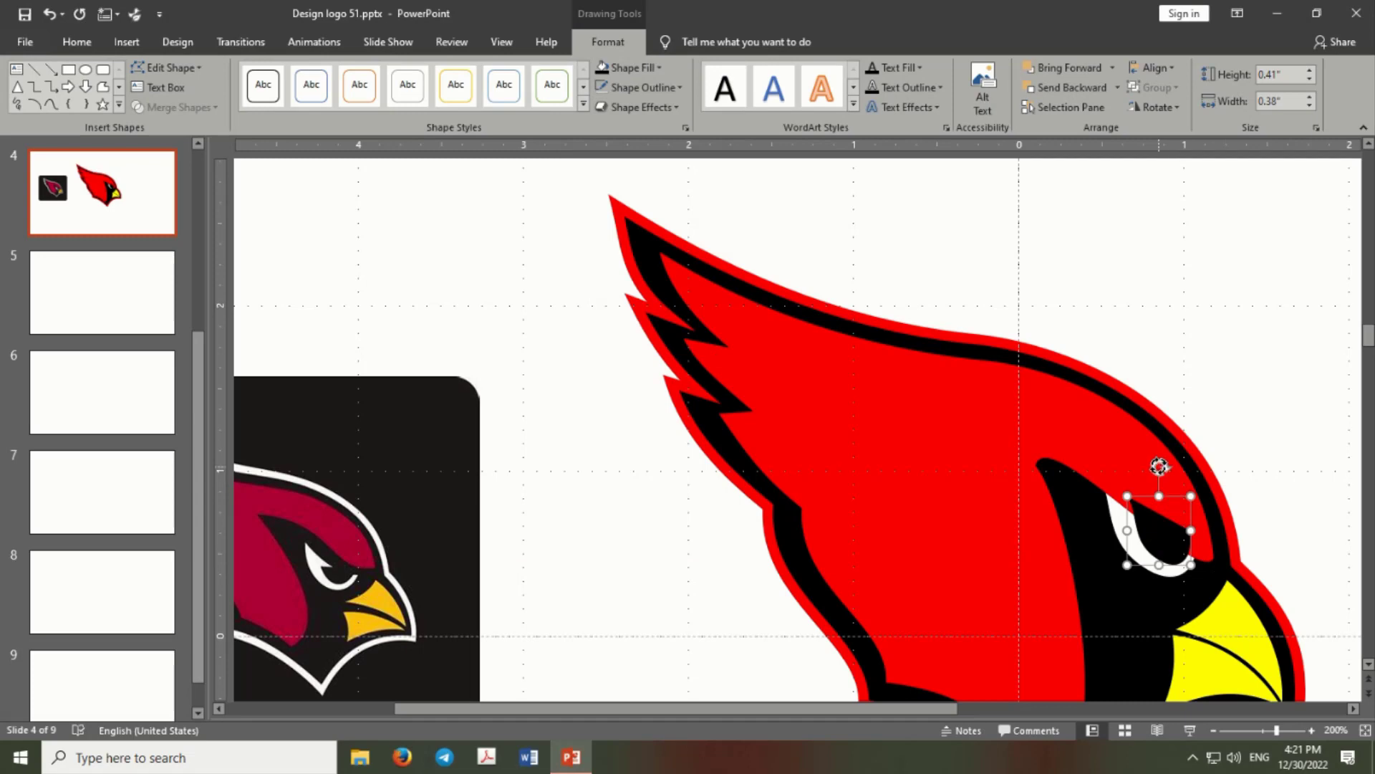
mouse_move(1159, 467)
left_mouse_down()
mouse_move(1160, 542)
mouse_move(1134, 520)
left_mouse_up()
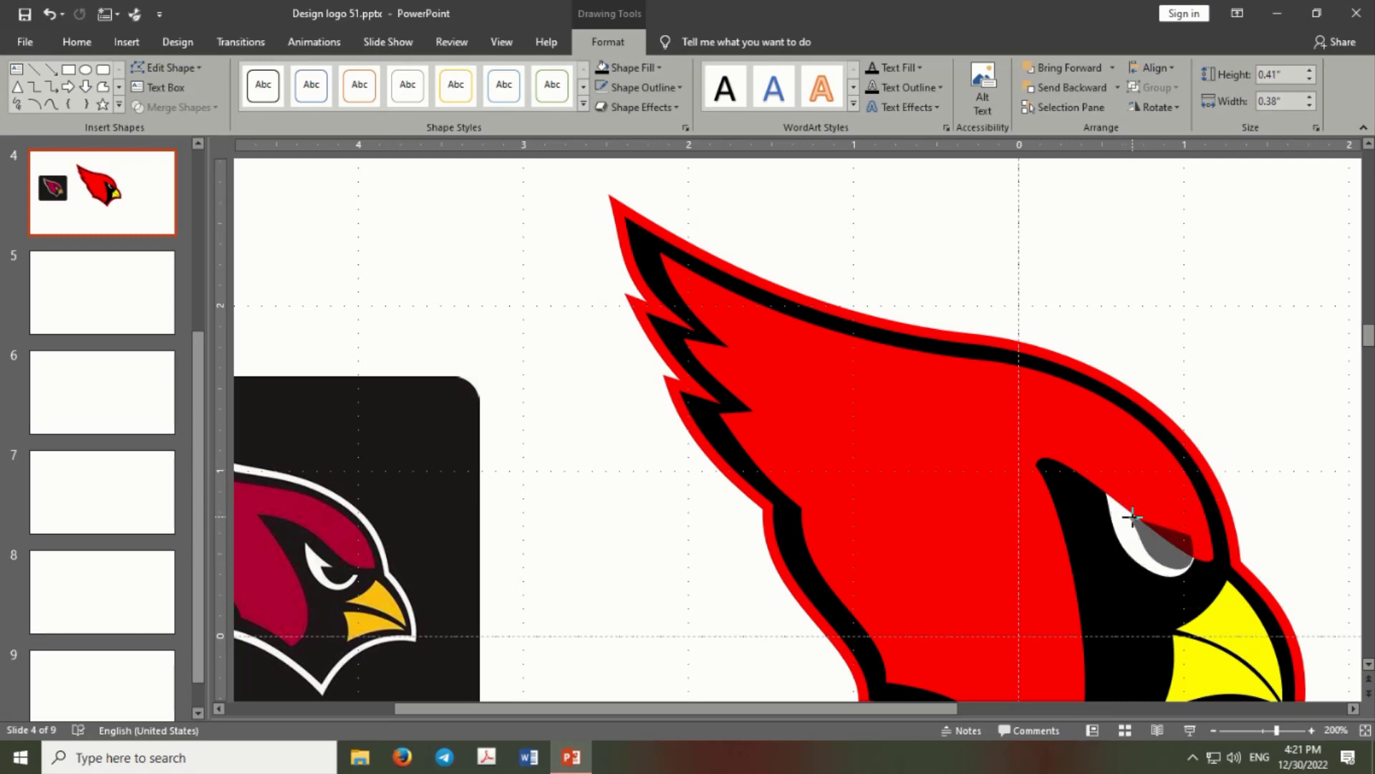
left_click_drag(1196, 566, 1178, 557)
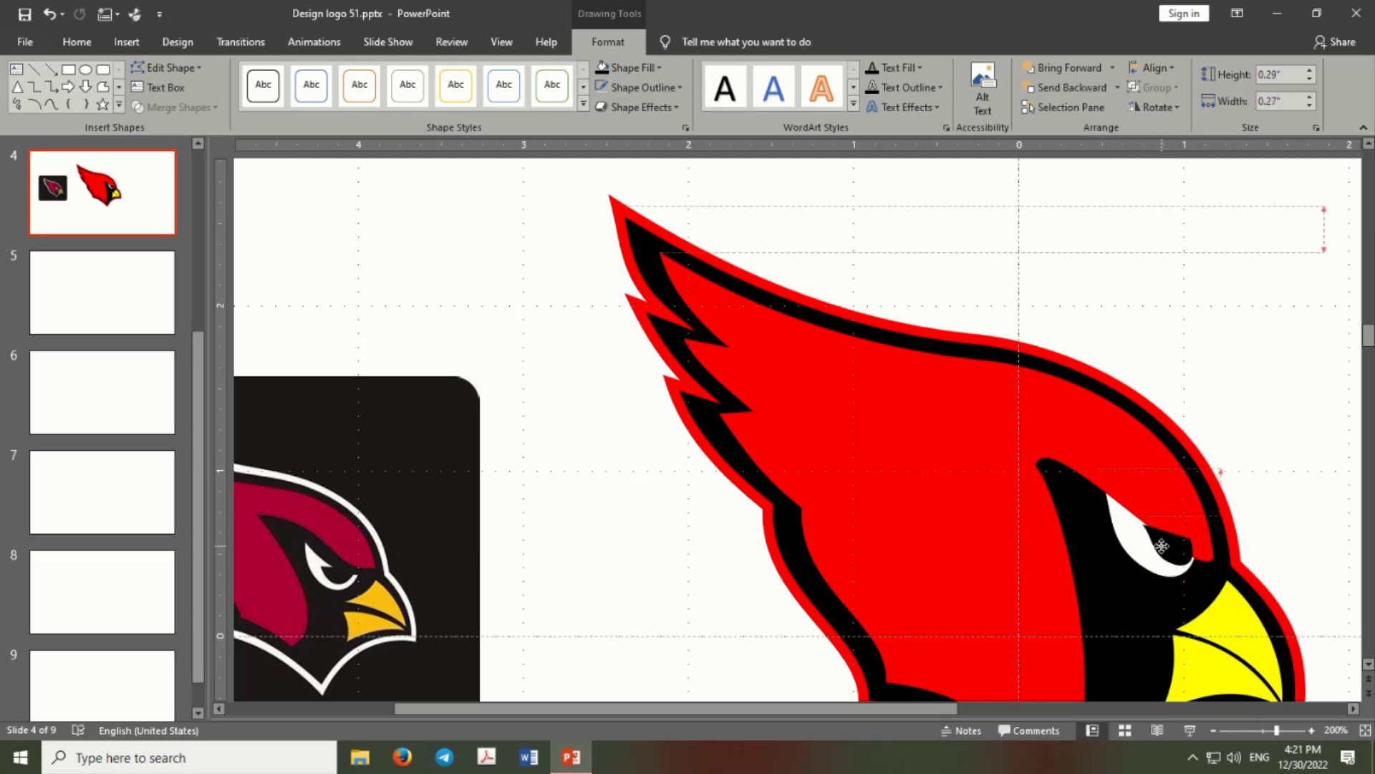
scroll(1165, 555, "up", 5)
scroll(796, 431, "up", 5)
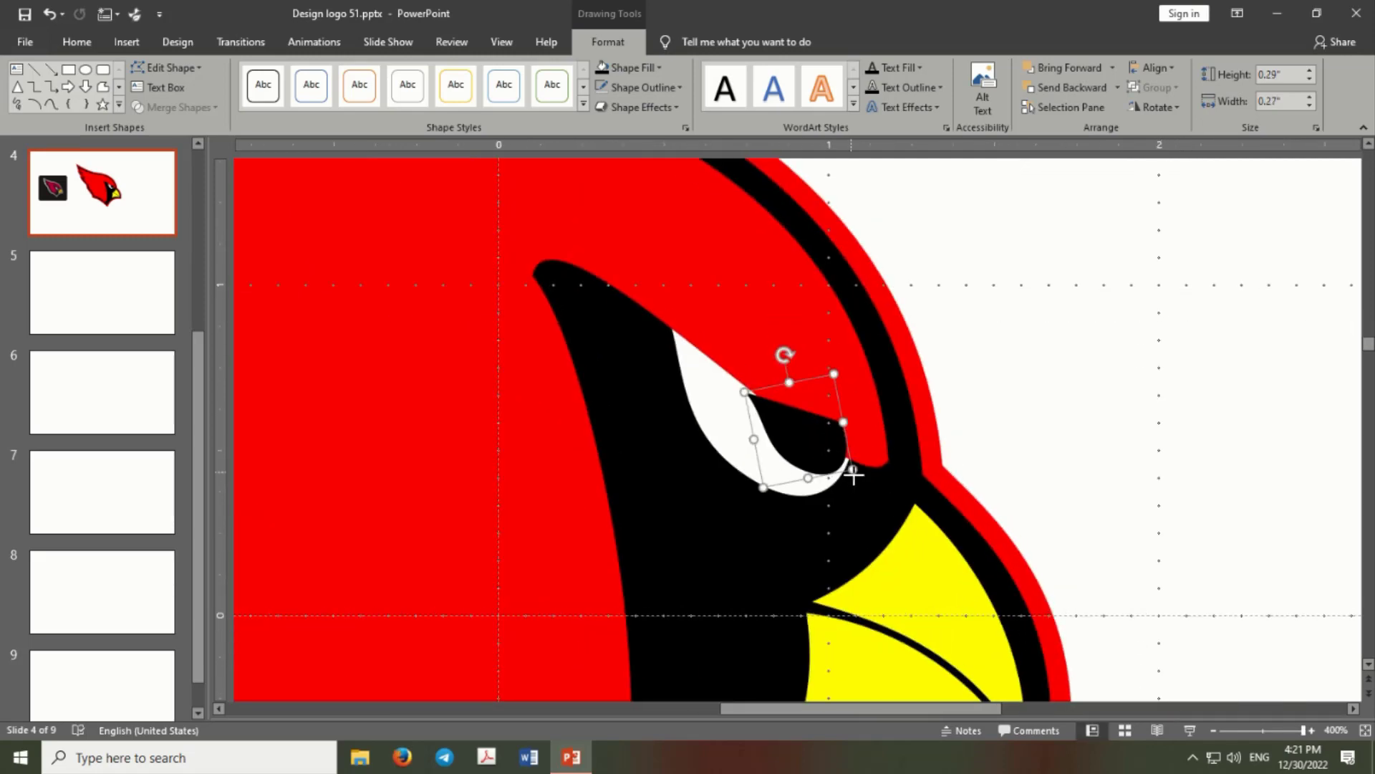
left_click_drag(853, 475, 869, 482)
left_click_drag(798, 451, 797, 449)
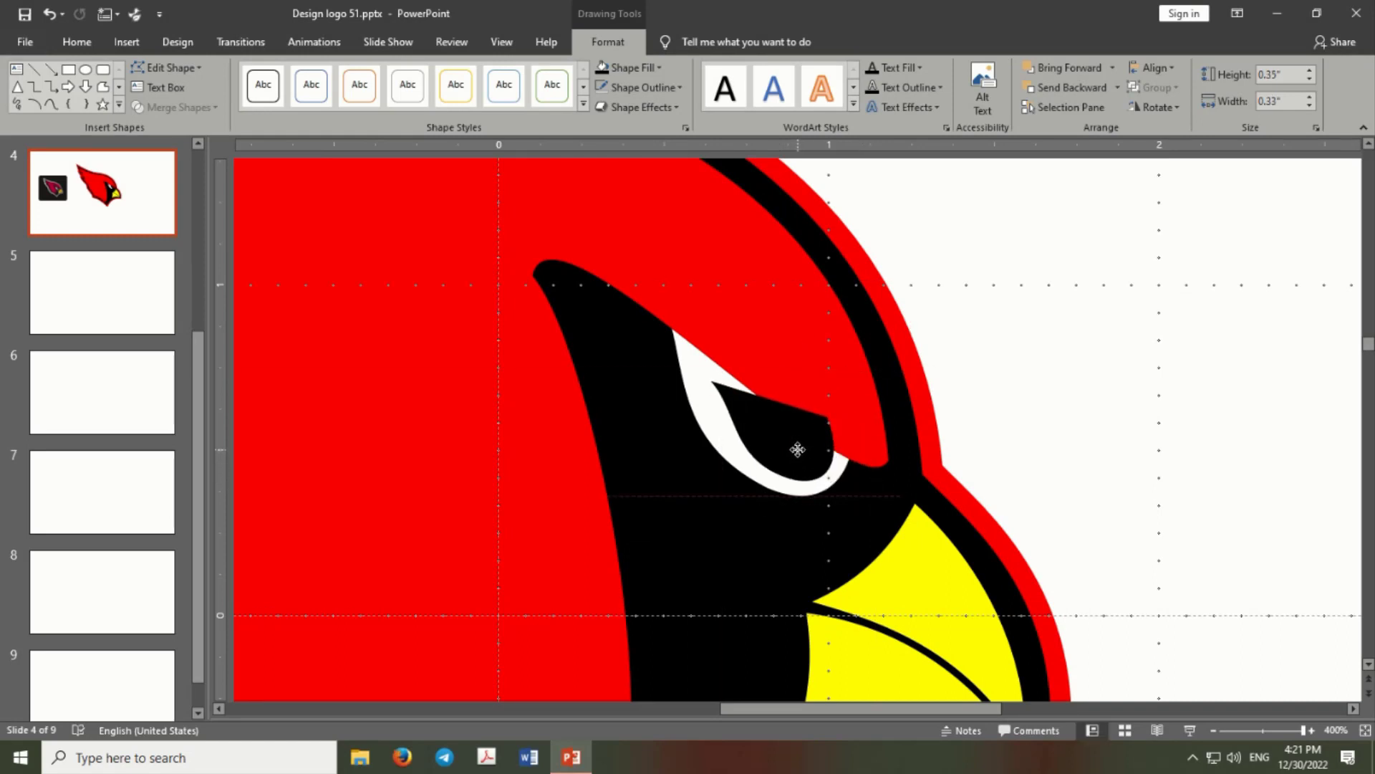
Bring the red cardinal head shape to the front again.
left_click(798, 317)
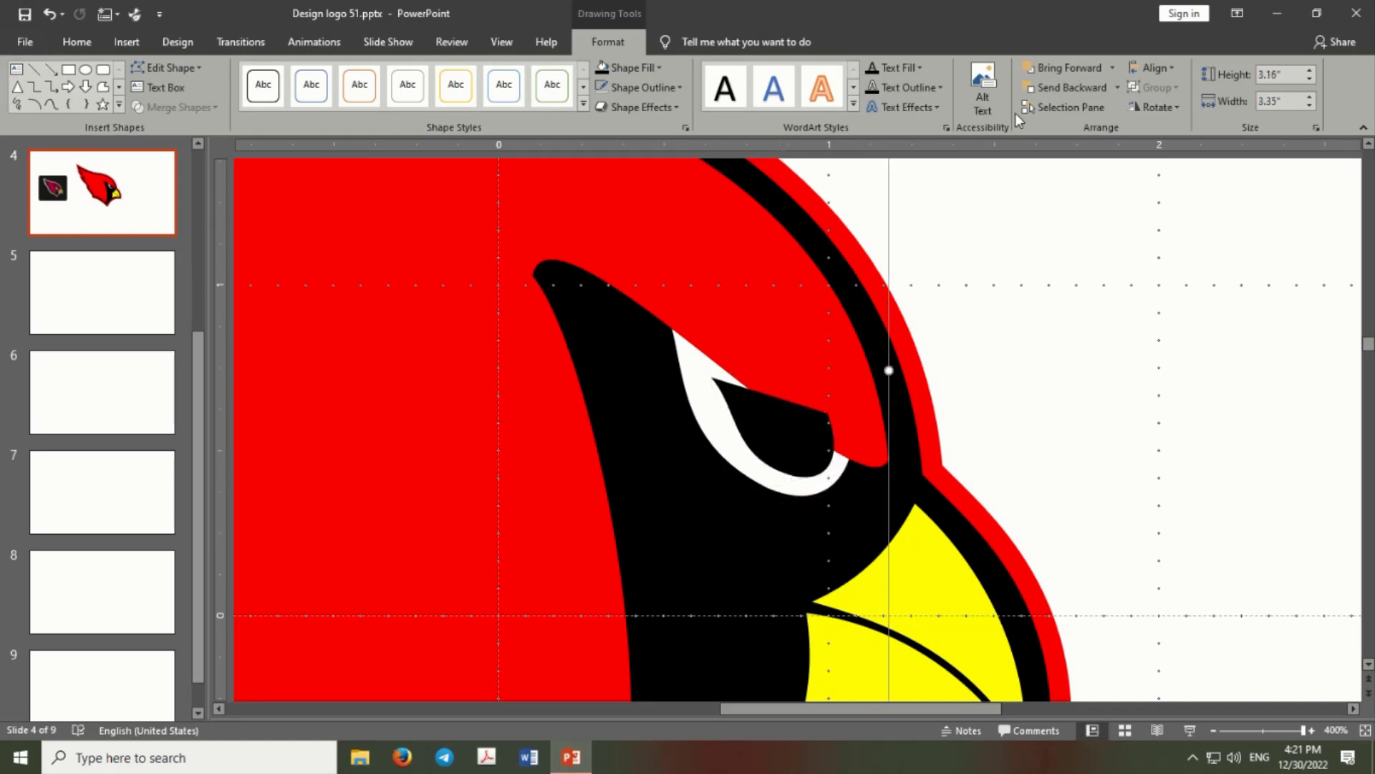
left_click(1112, 67)
left_click(1024, 290)
scroll(1032, 336, "down", 15, "ctrl")
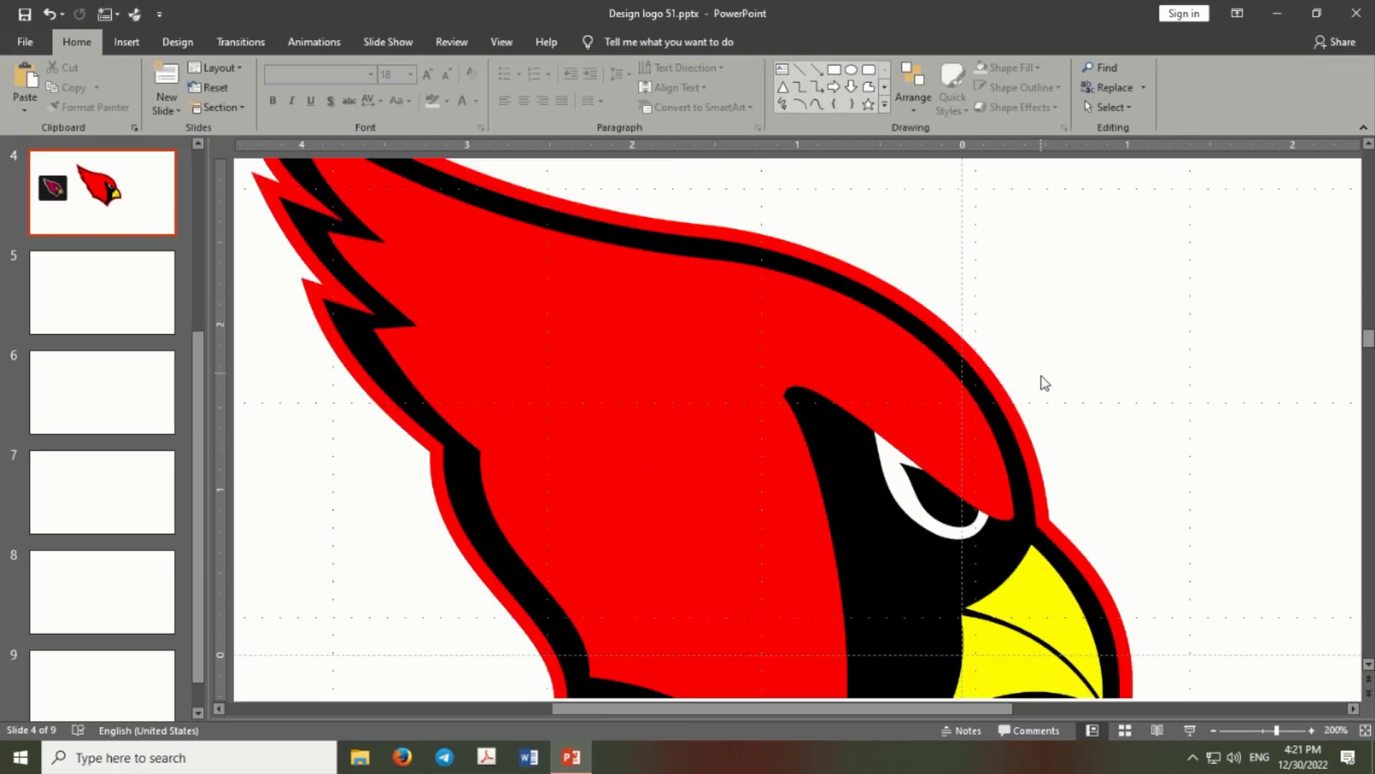
scroll(869, 359, "up", 1, "ctrl")
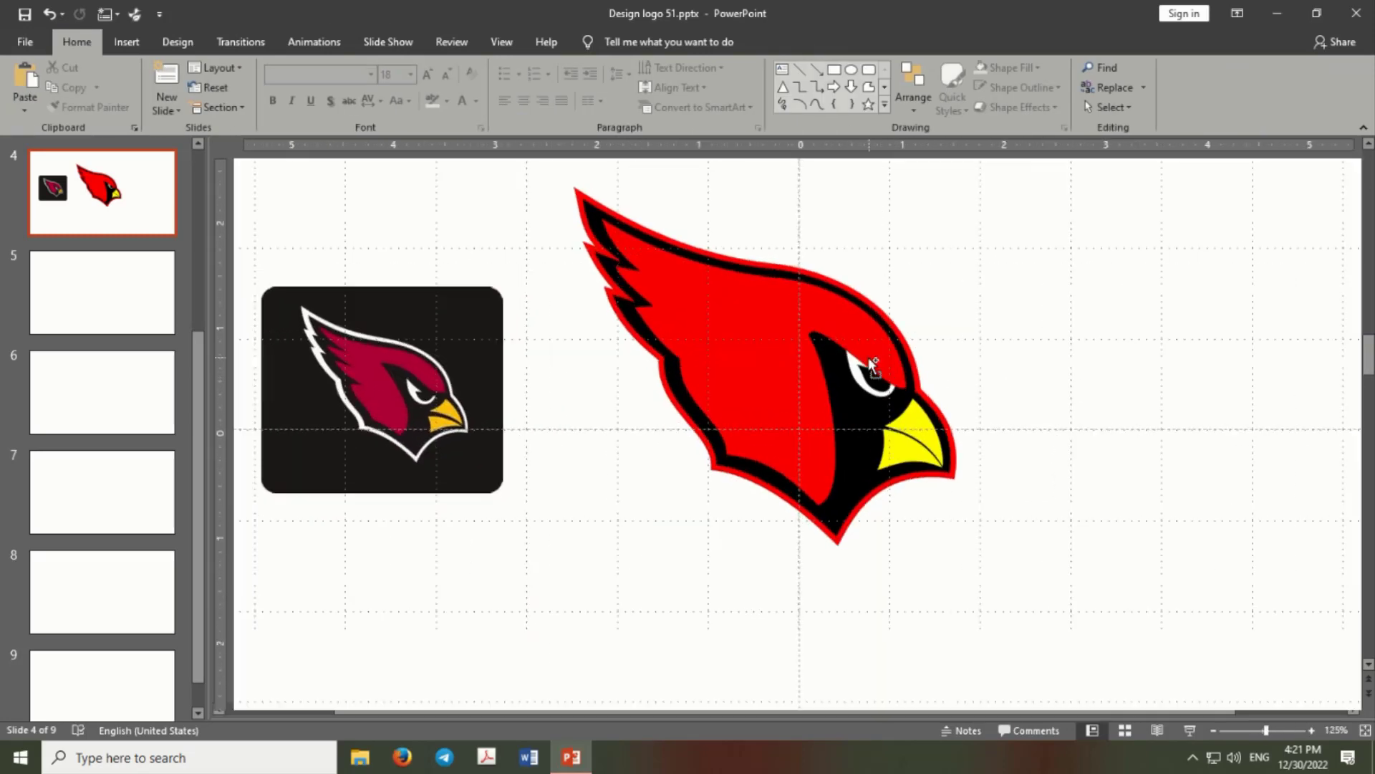
scroll(869, 358, "up", 1, "ctrl")
left_click(885, 373)
left_click(1076, 387)
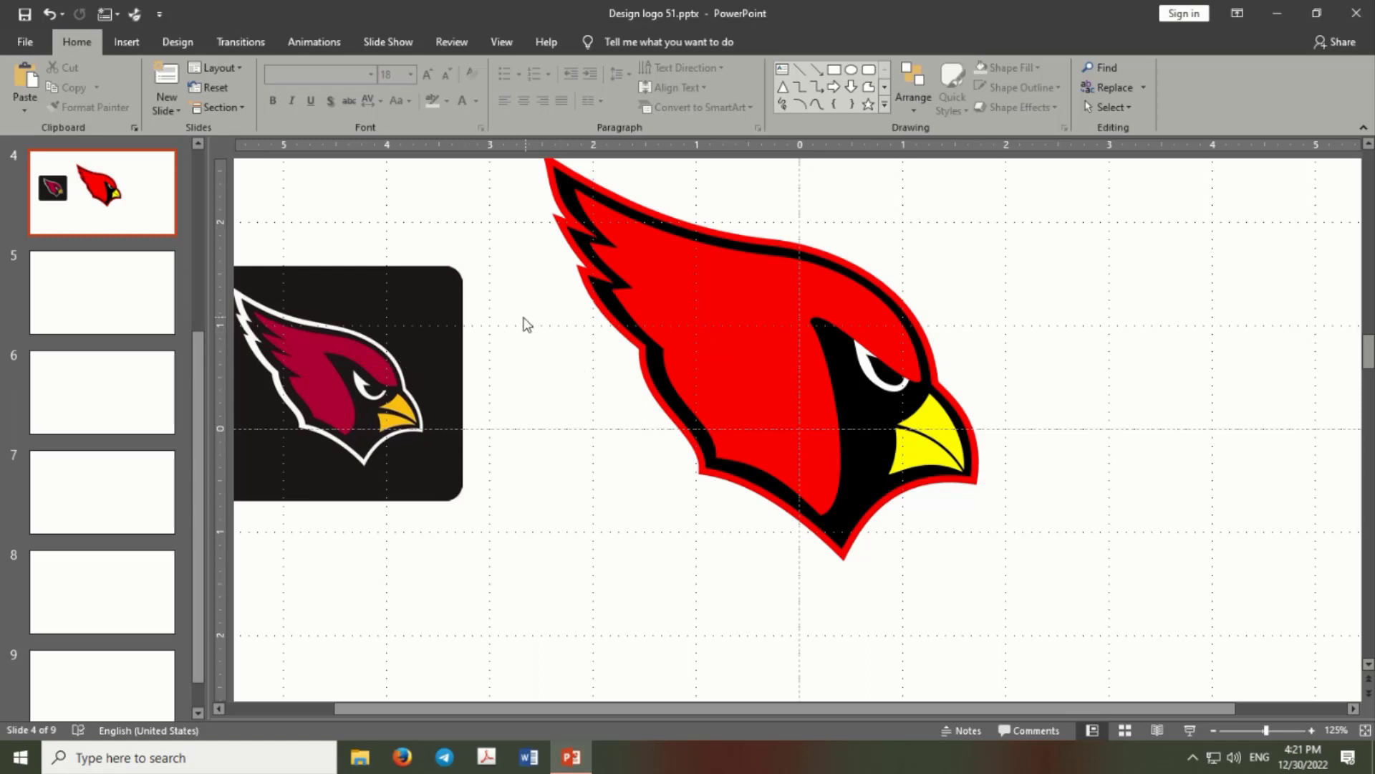
Fill the cardinal's head Dark Red.
left_click(661, 306)
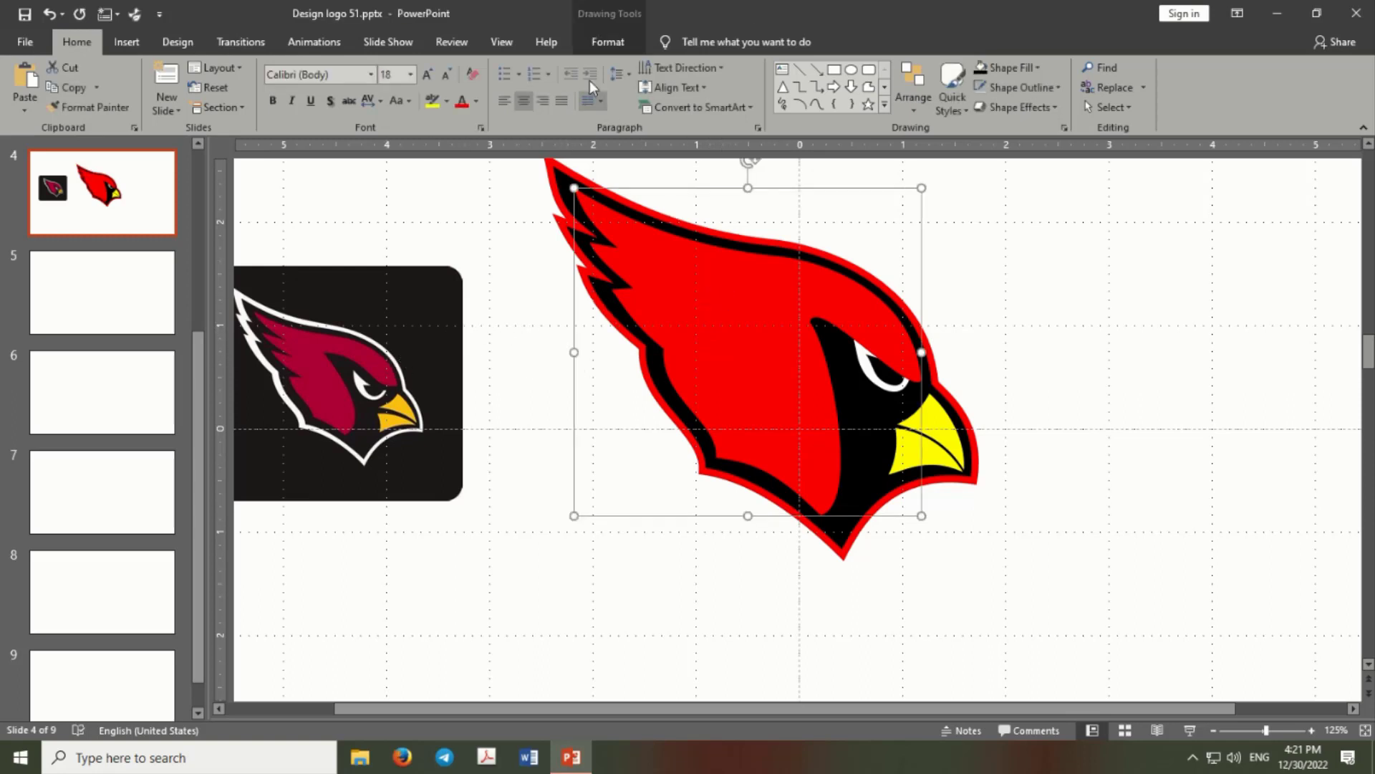
left_click(607, 41)
left_click(655, 68)
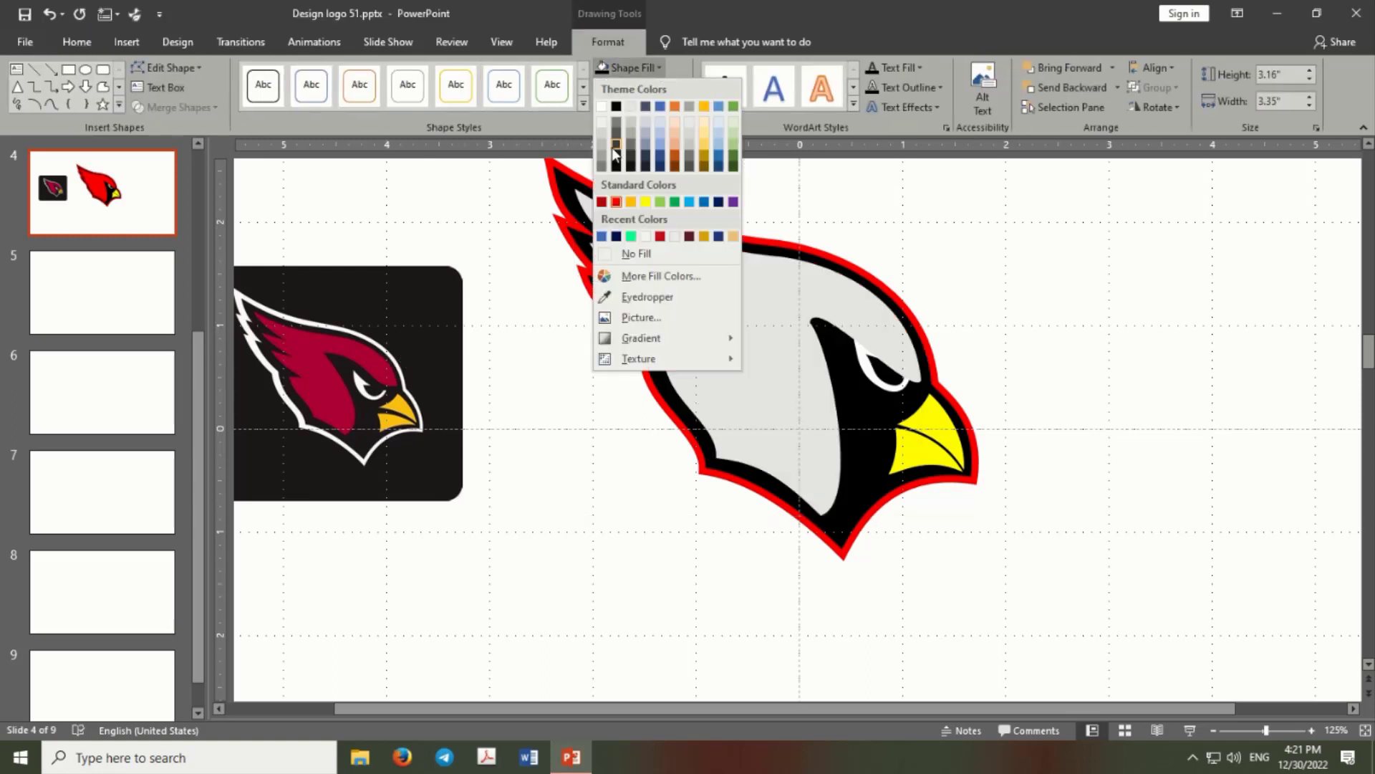
left_click(608, 206)
left_click(1008, 287)
double_click(892, 290)
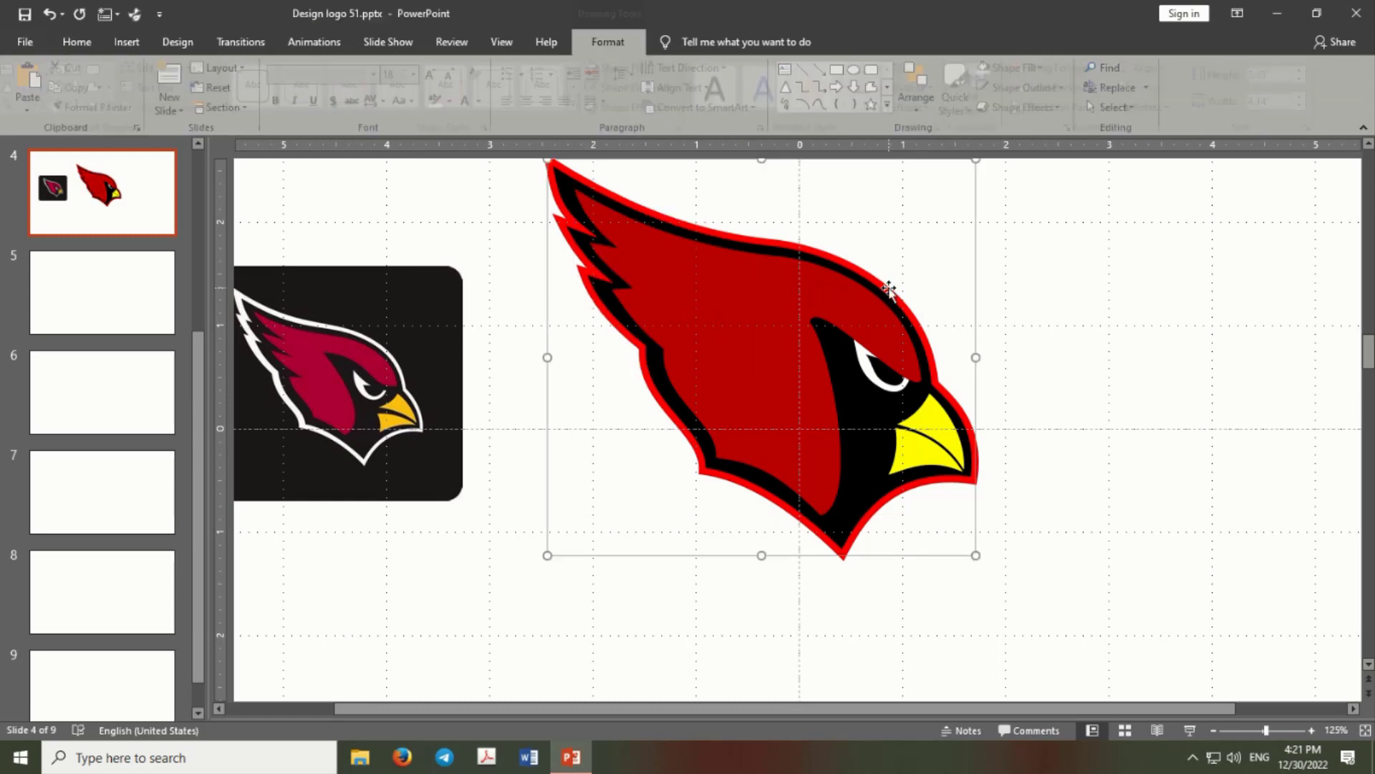
left_click(1050, 280)
Group all the cardinal's parts with Ctrl+G and move the group right and down.
scroll(1017, 558, "down", 5, "ctrl")
left_click_drag(1001, 580, 606, 194)
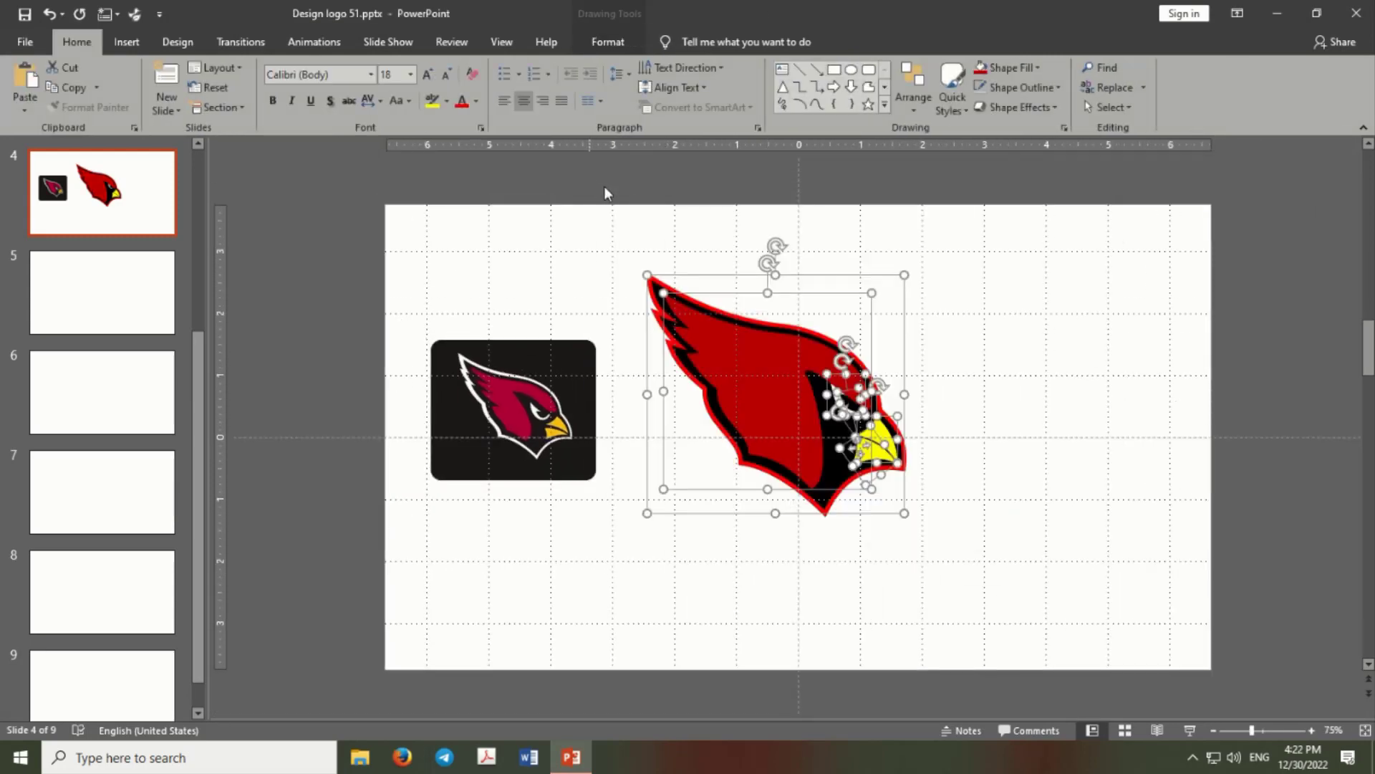
key("ctrl+g")
left_click_drag(792, 369, 846, 417)
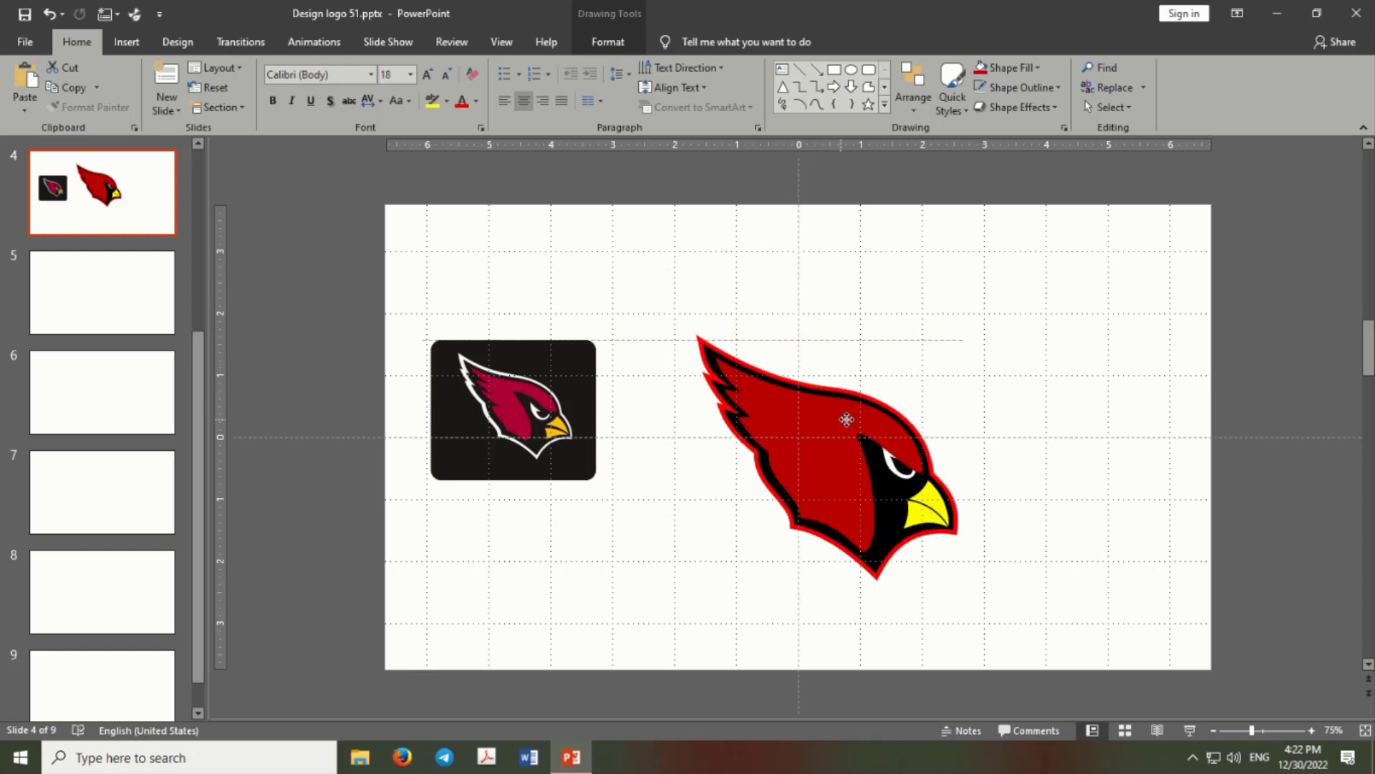
left_click(912, 221)
Draw a large rounded square over the cardinal, send it backward, and fill it black.
left_click(870, 85)
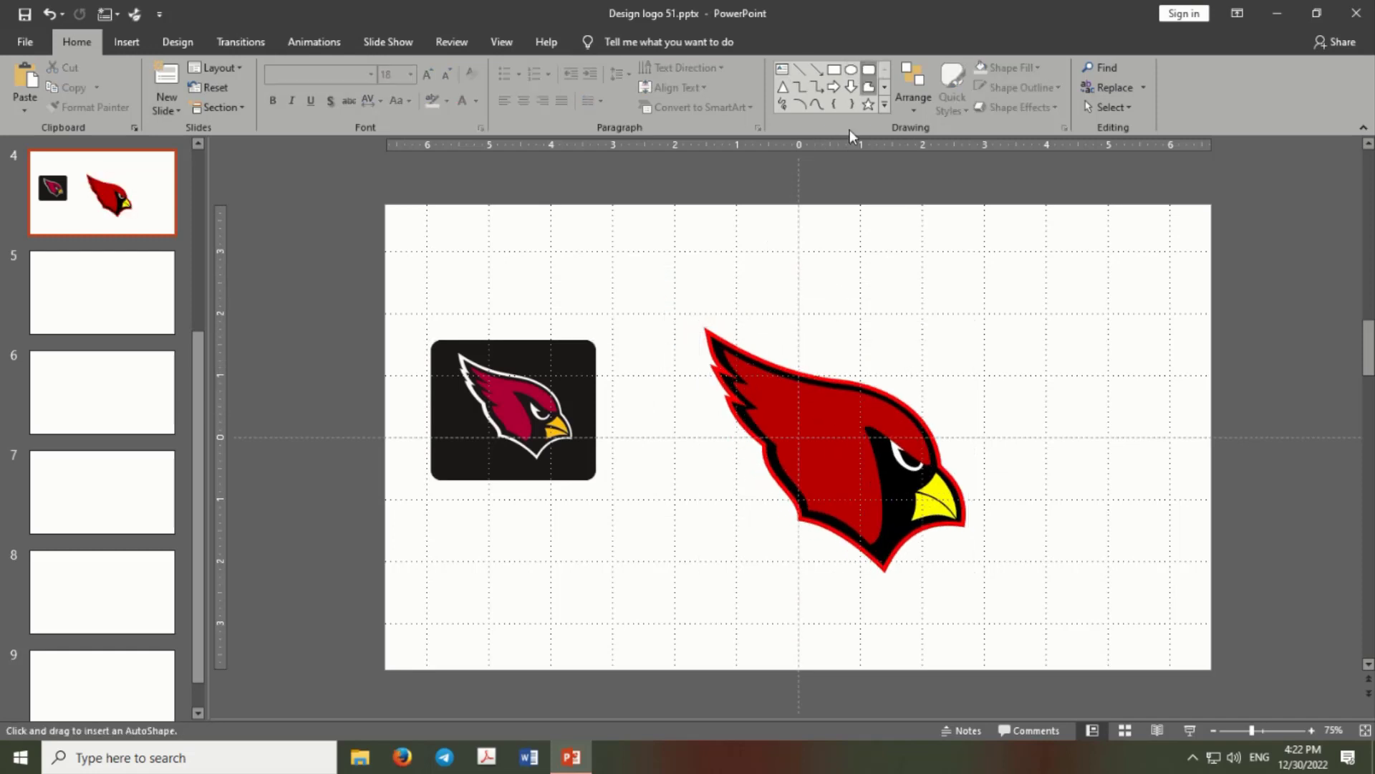
left_click_drag(679, 306, 1003, 615)
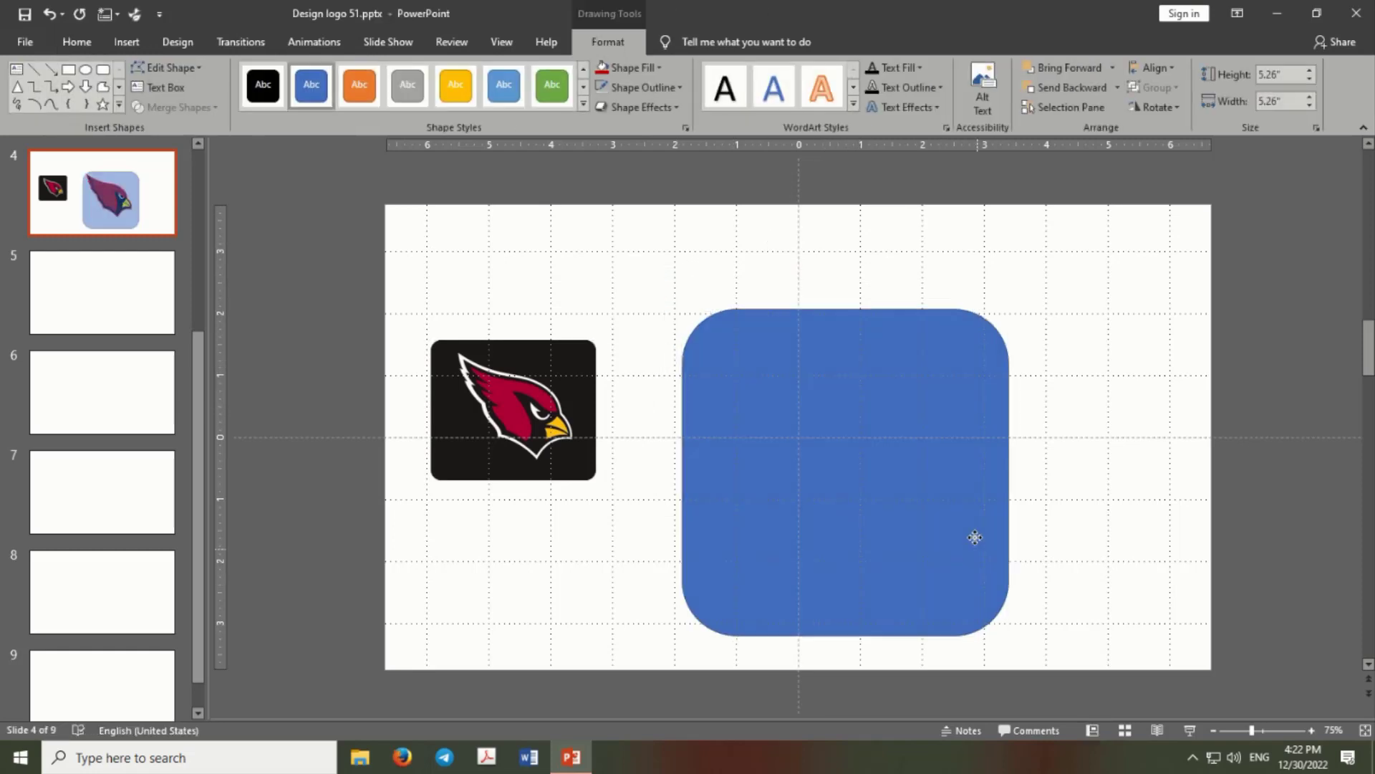
left_click(971, 528)
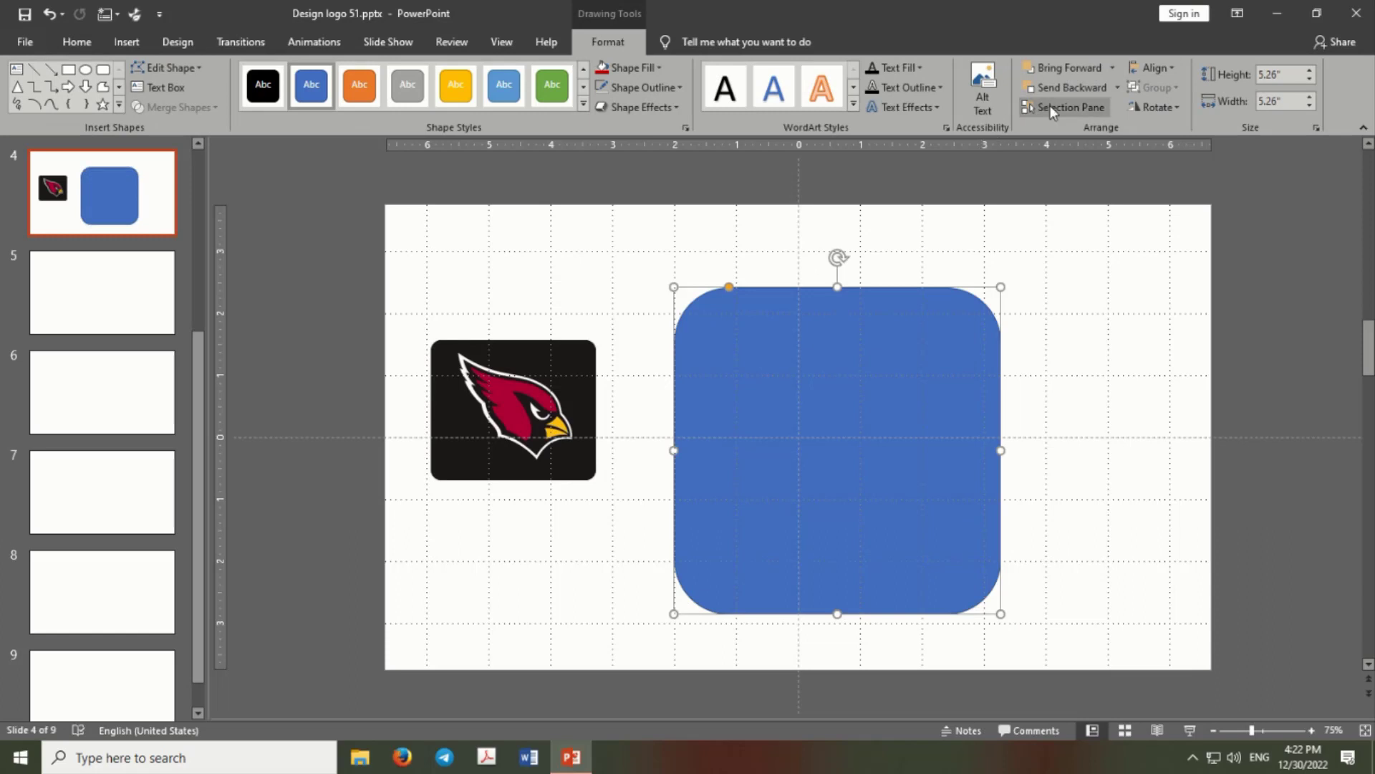
left_click(1118, 86)
left_click(1099, 131)
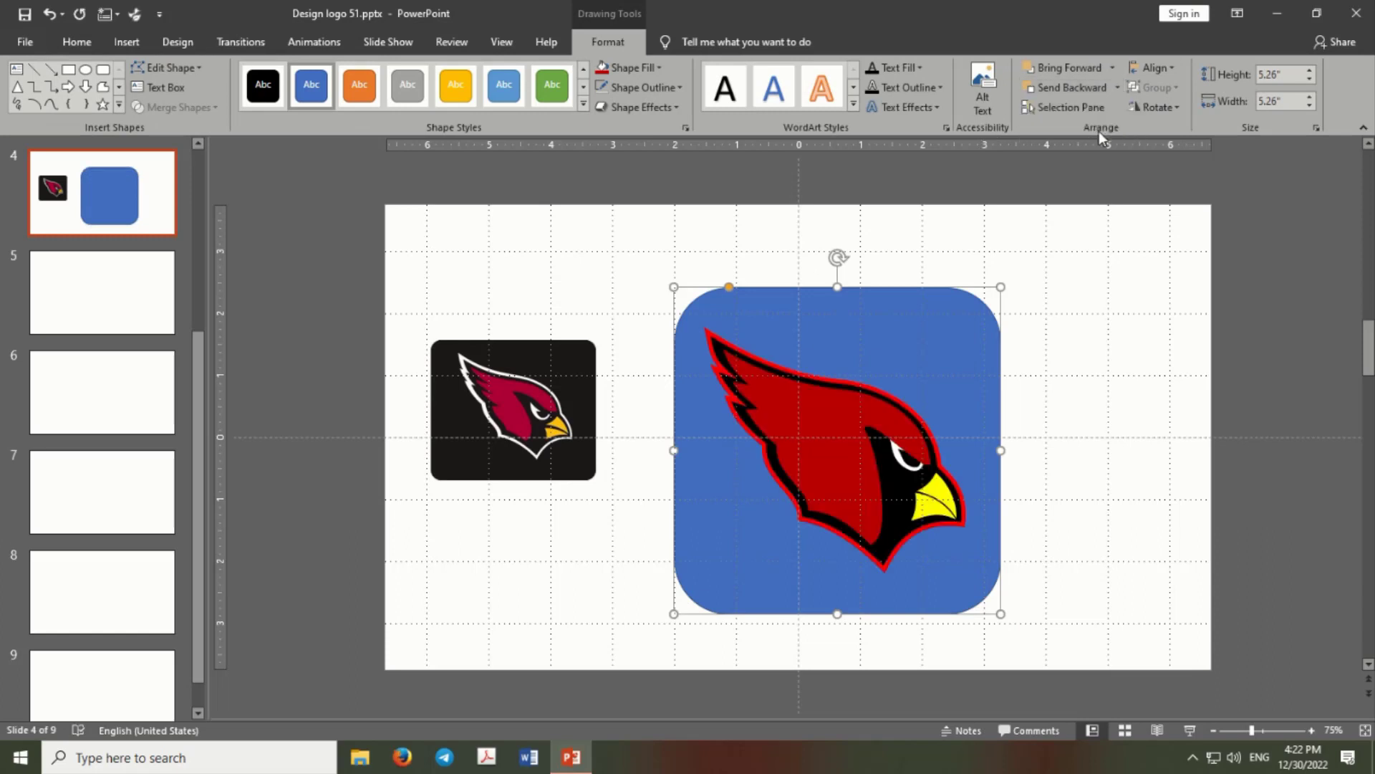
left_click(662, 71)
left_click(616, 93)
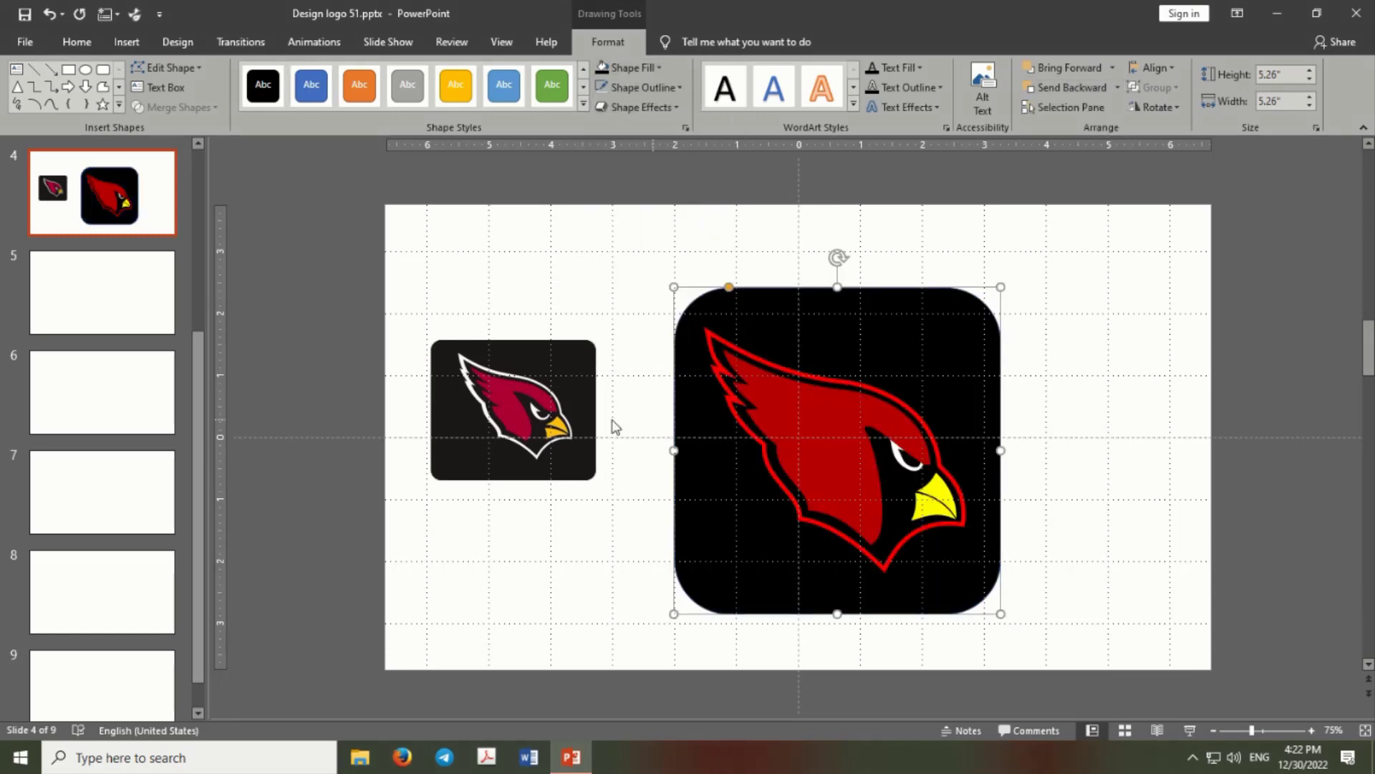
Delete the small reference logo picture.
left_click(545, 417)
scroll(645, 419, "up", 1, "ctrl")
scroll(645, 419, "up", 1, "ctrl")
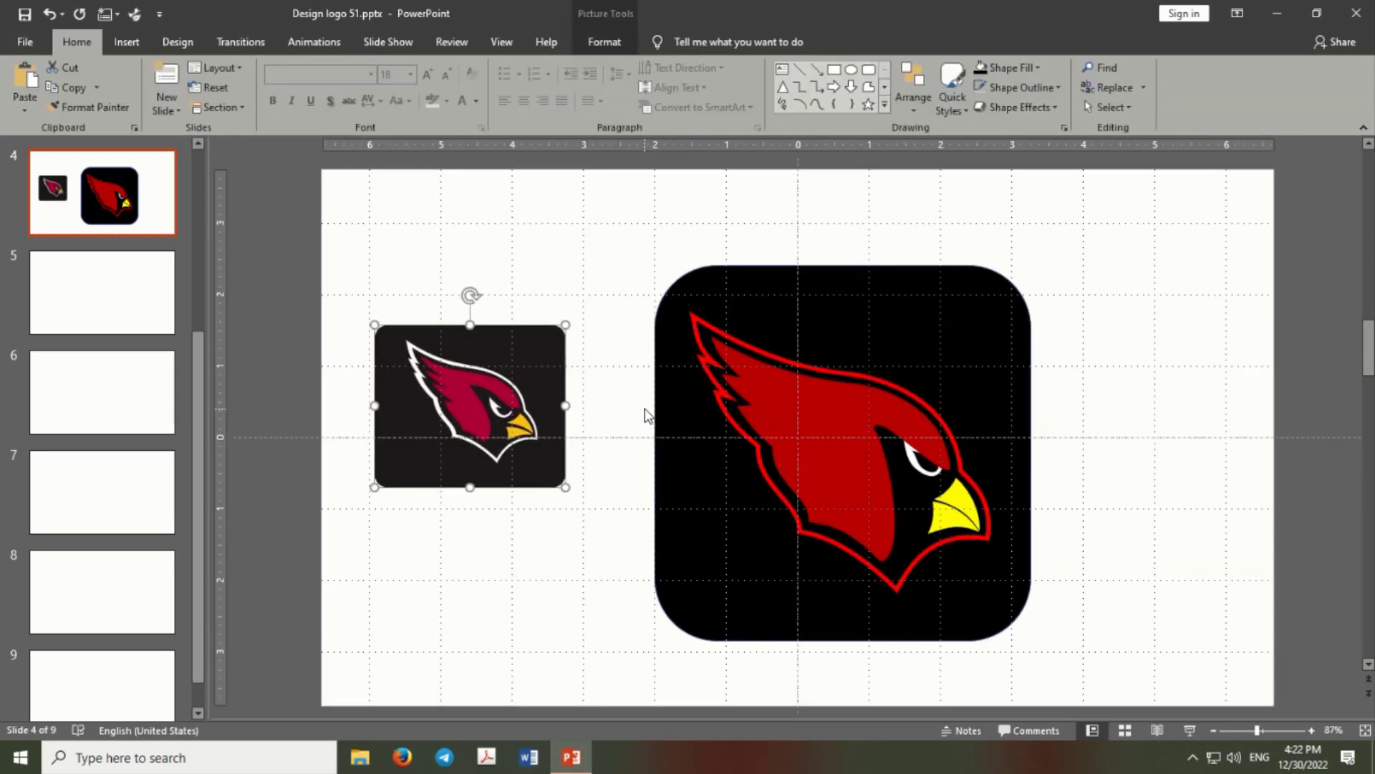
key("Delete")
Select the cardinal, check its outline colours without changing them, then ungroup its parts.
left_click(697, 328)
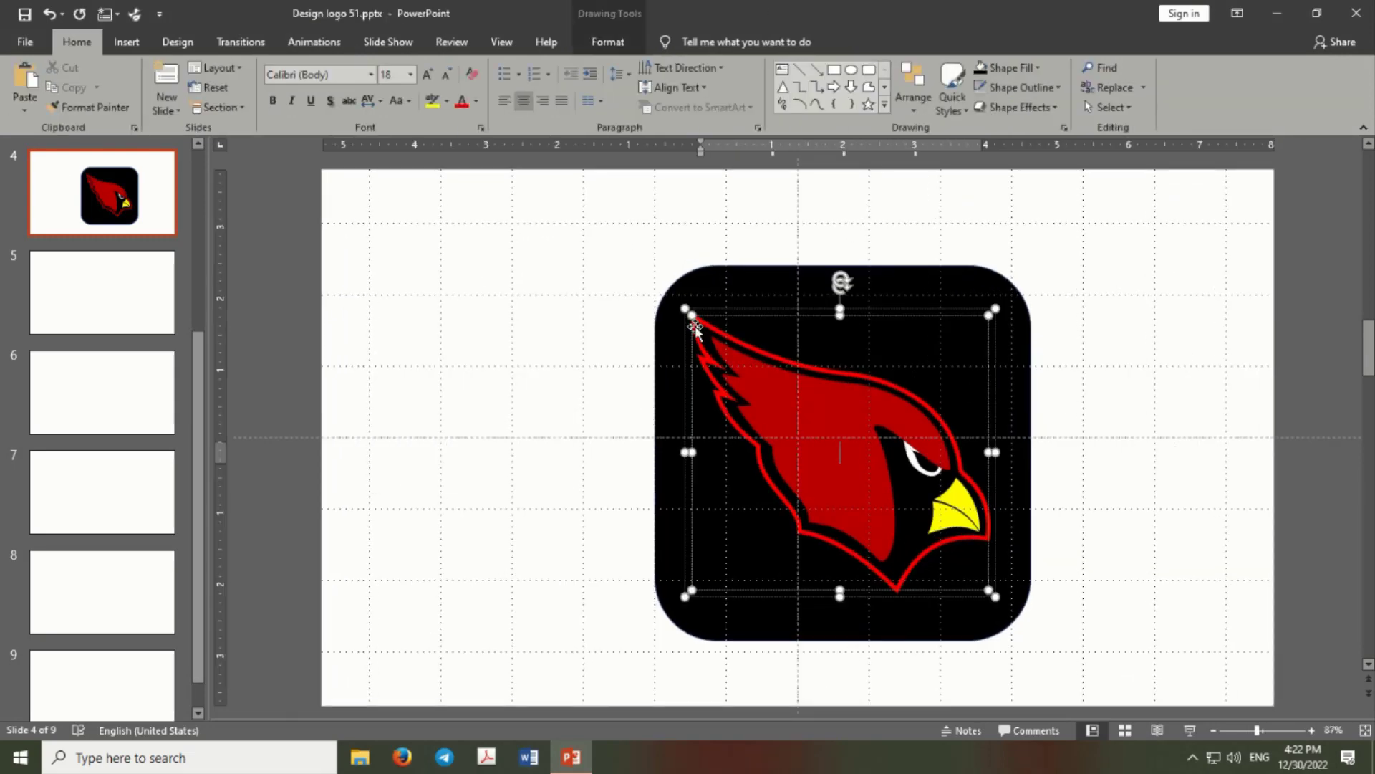
left_click(683, 328)
left_click(621, 43)
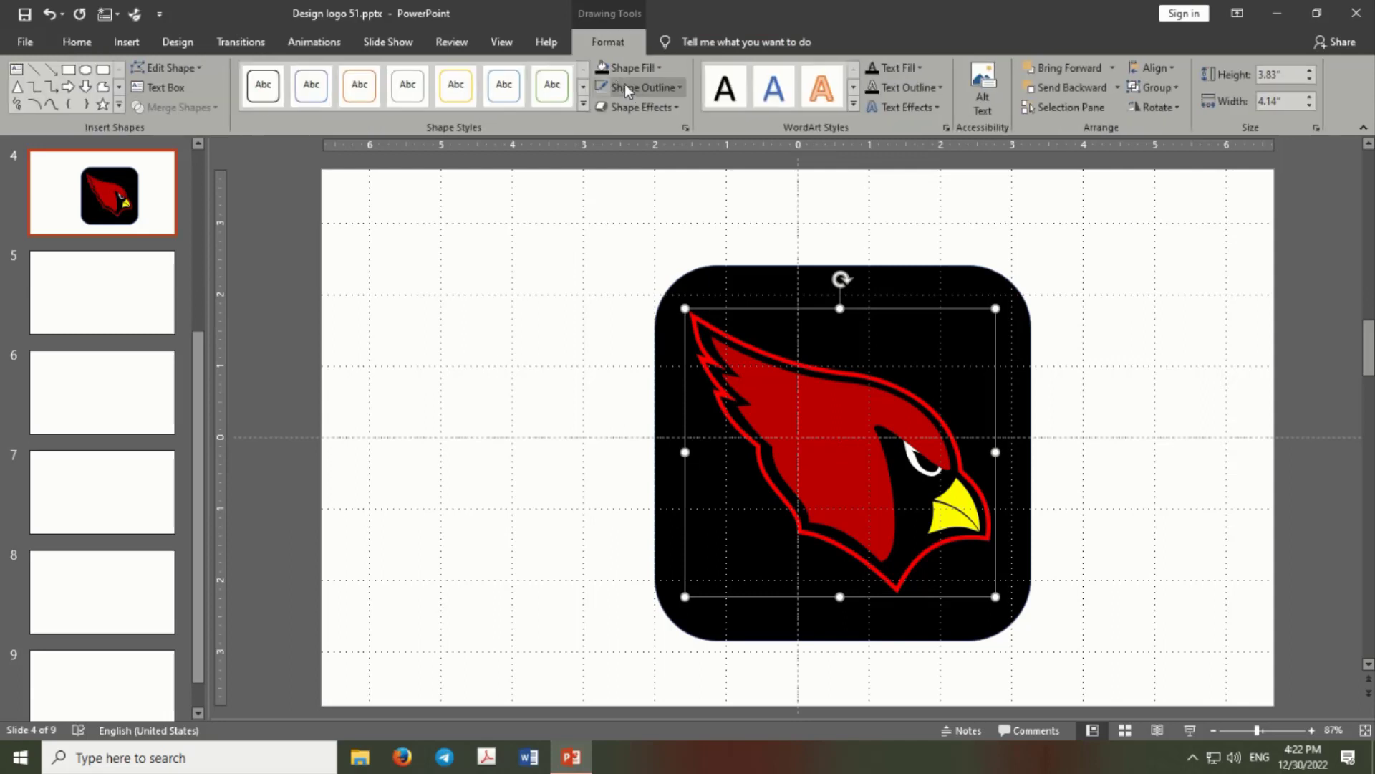
left_click(680, 87)
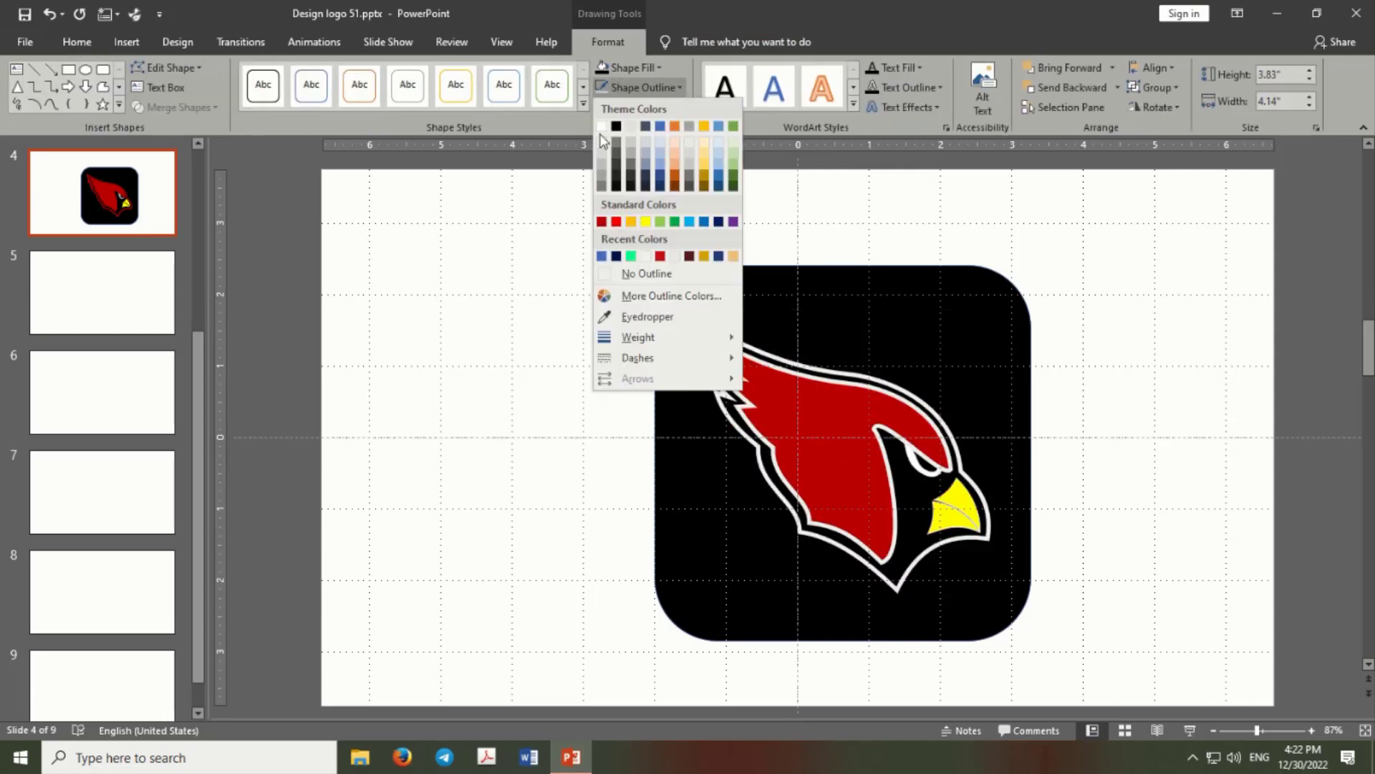
left_click(1084, 399)
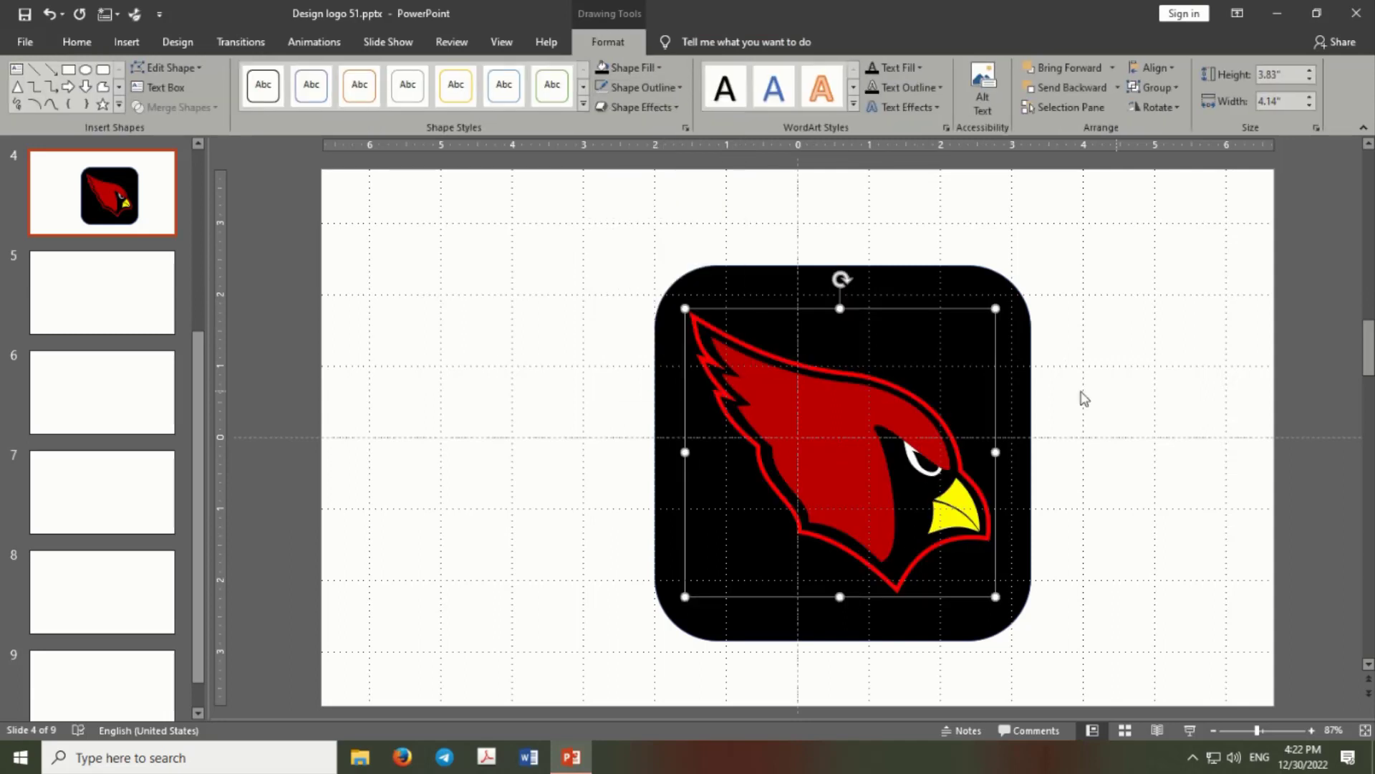
right_click(993, 371)
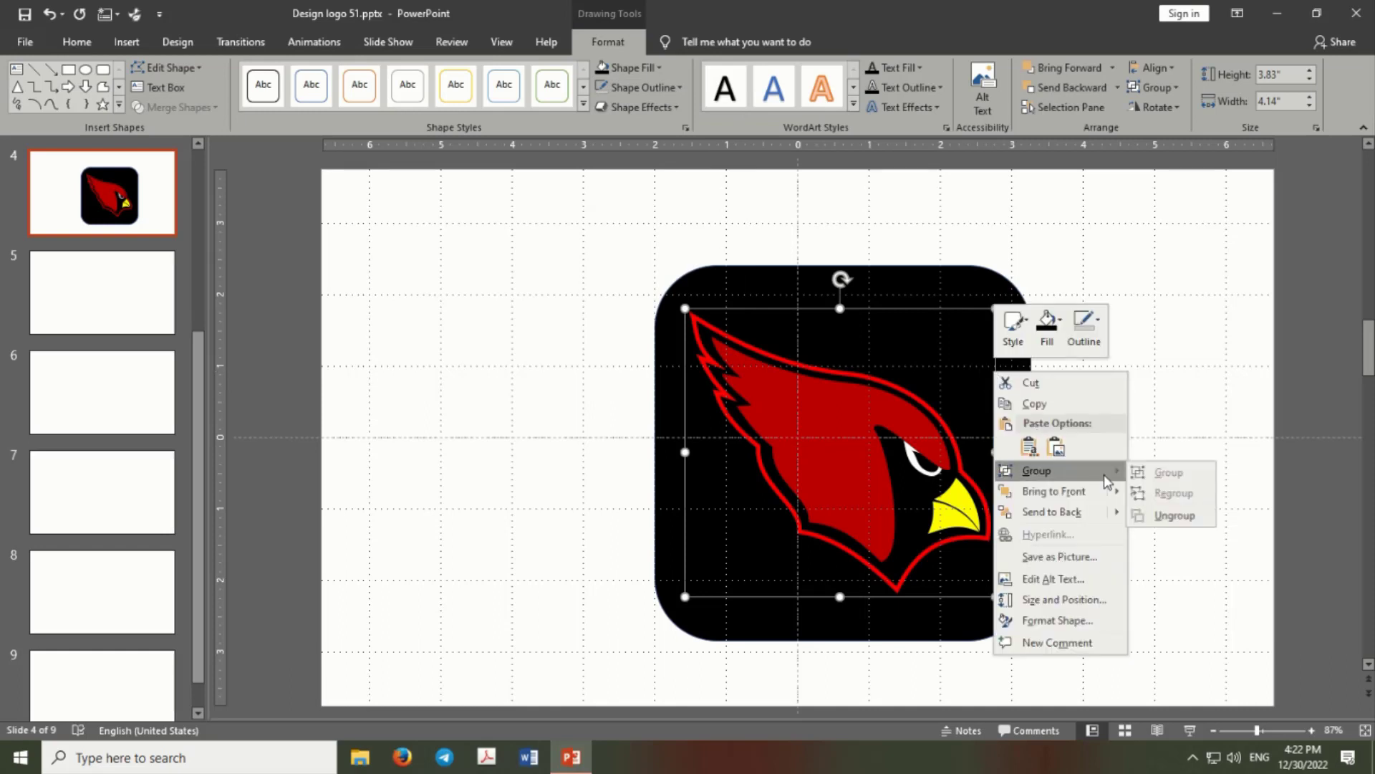
left_click(1173, 516)
left_click(1175, 516)
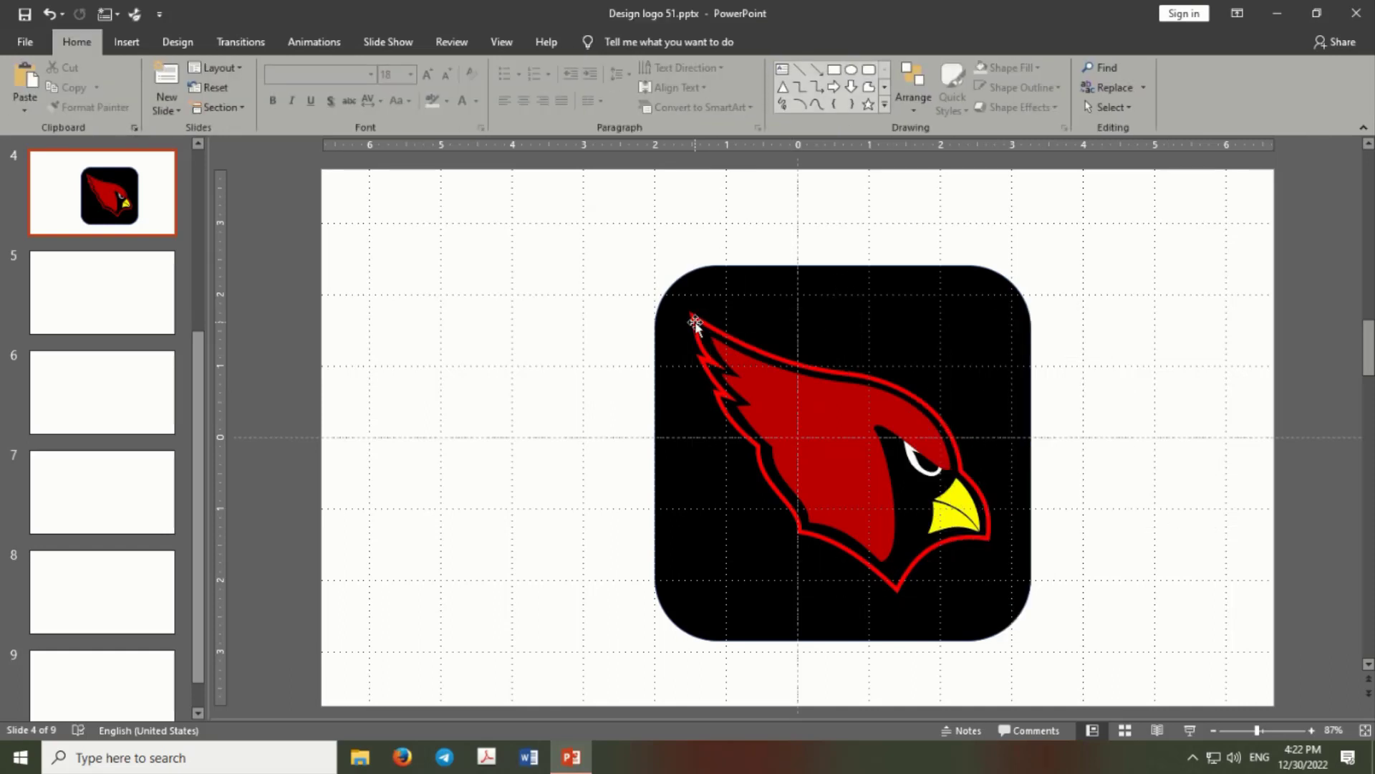
Give the cardinal's outer shape a white outline with a thicker weight.
left_click(694, 324)
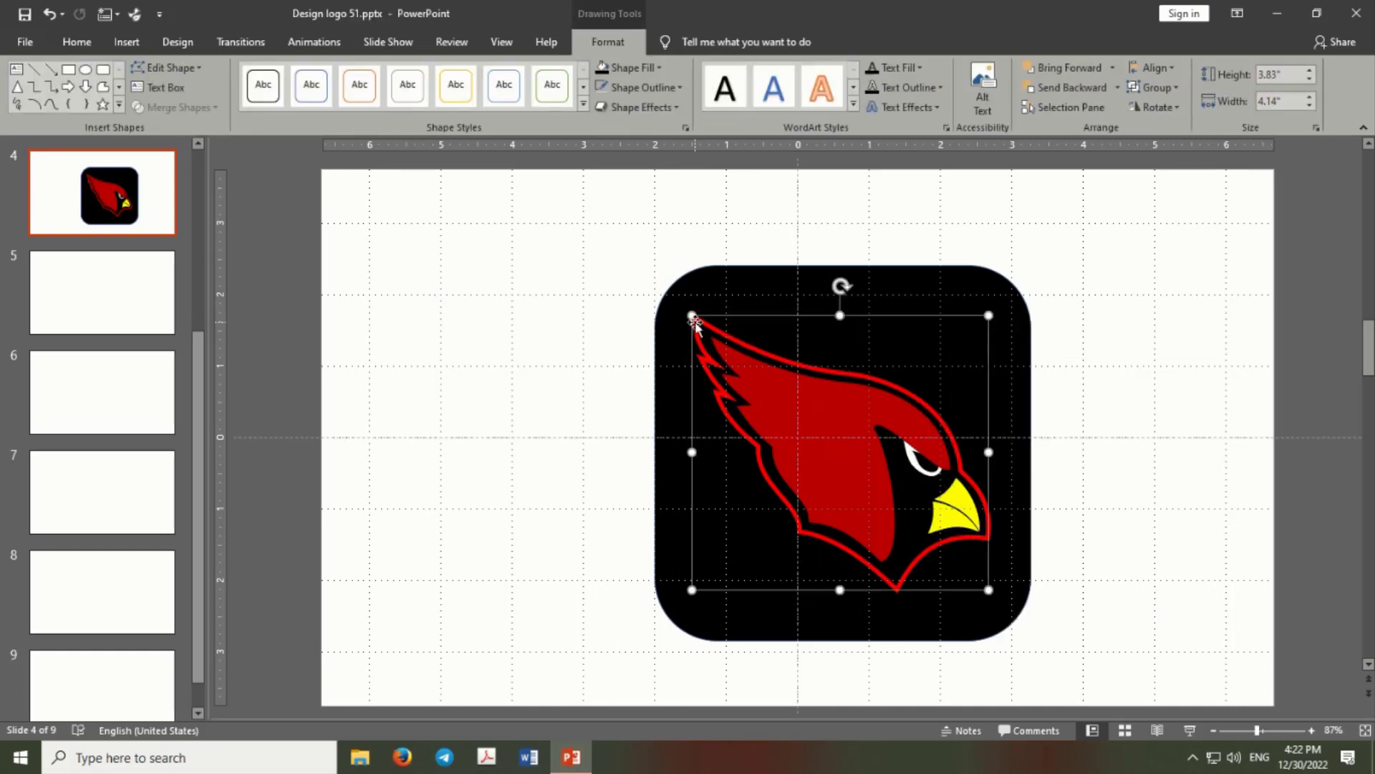
left_click(659, 66)
left_click(680, 84)
left_click(680, 85)
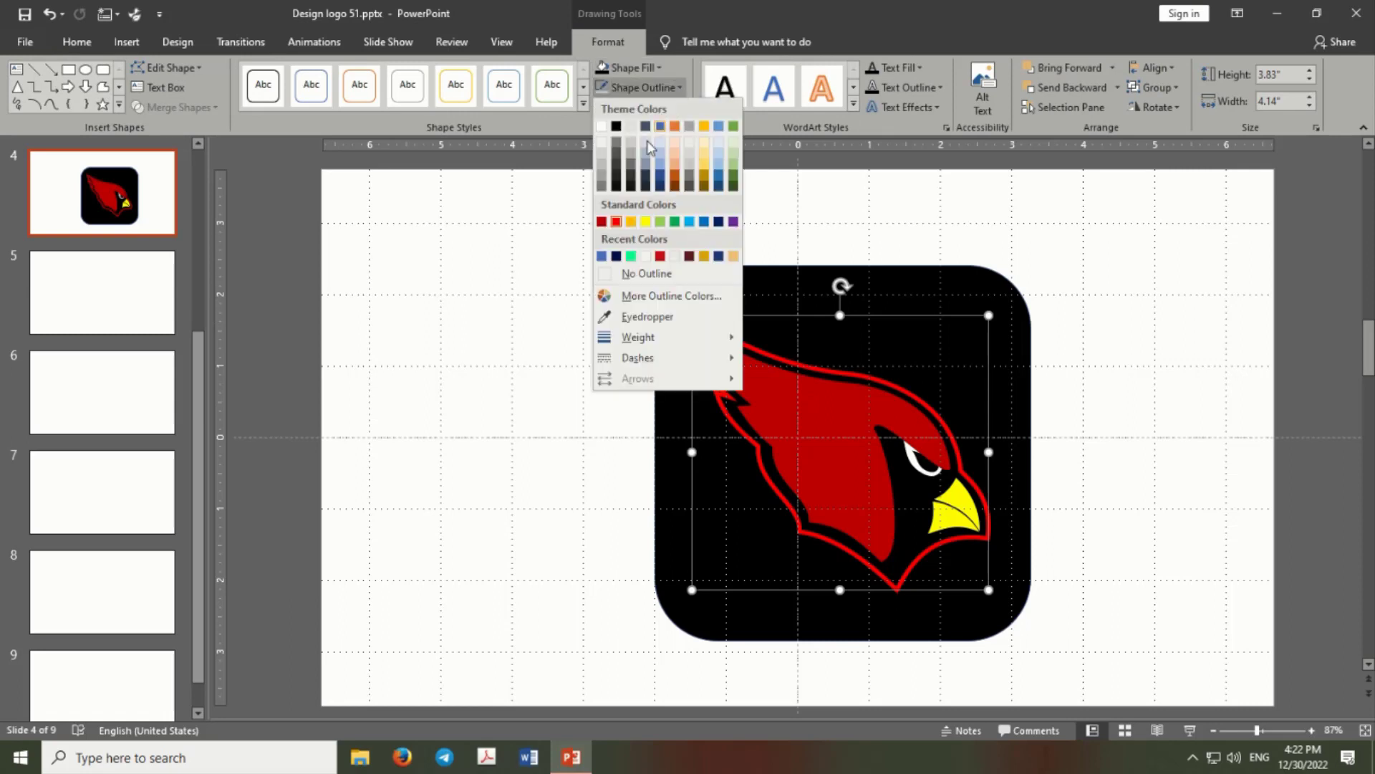
left_click(603, 128)
left_click(676, 89)
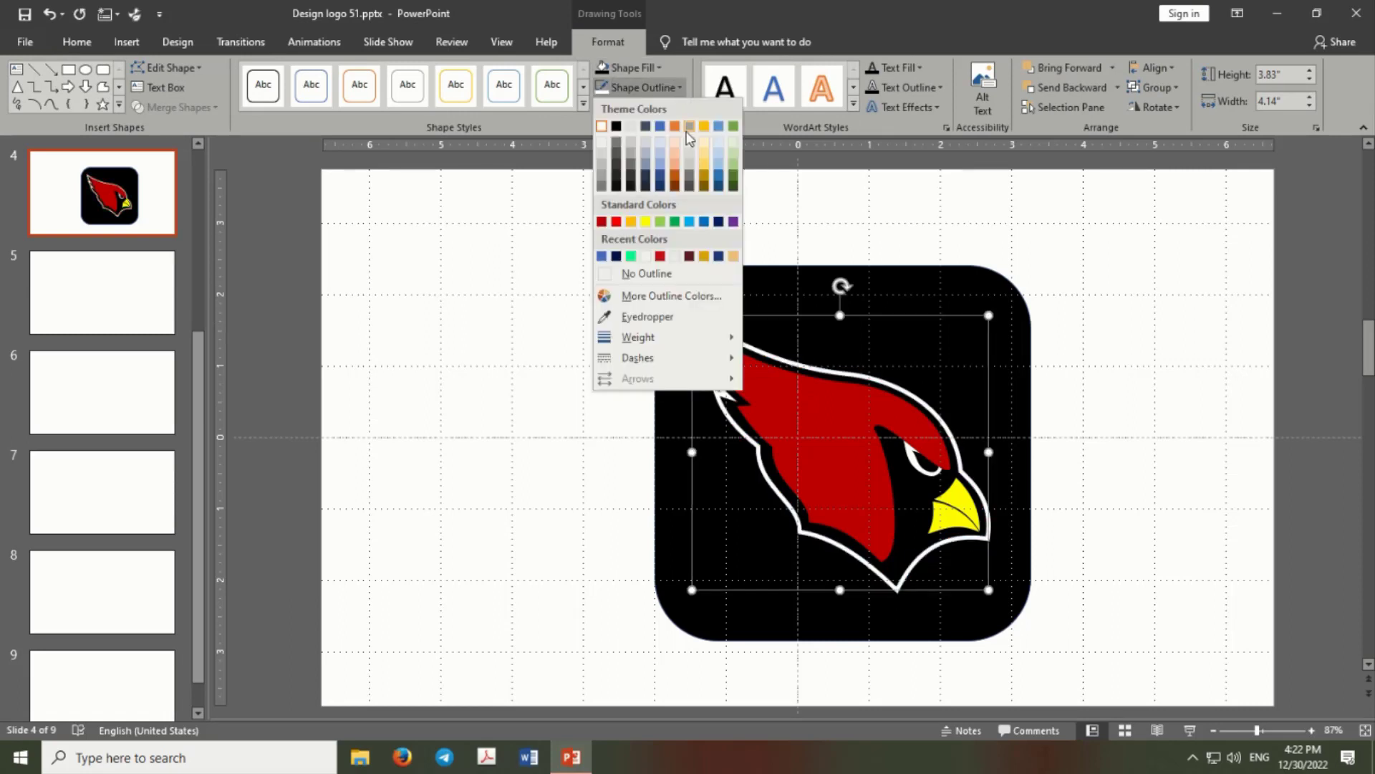
mouse_move(638, 337)
left_click(817, 483)
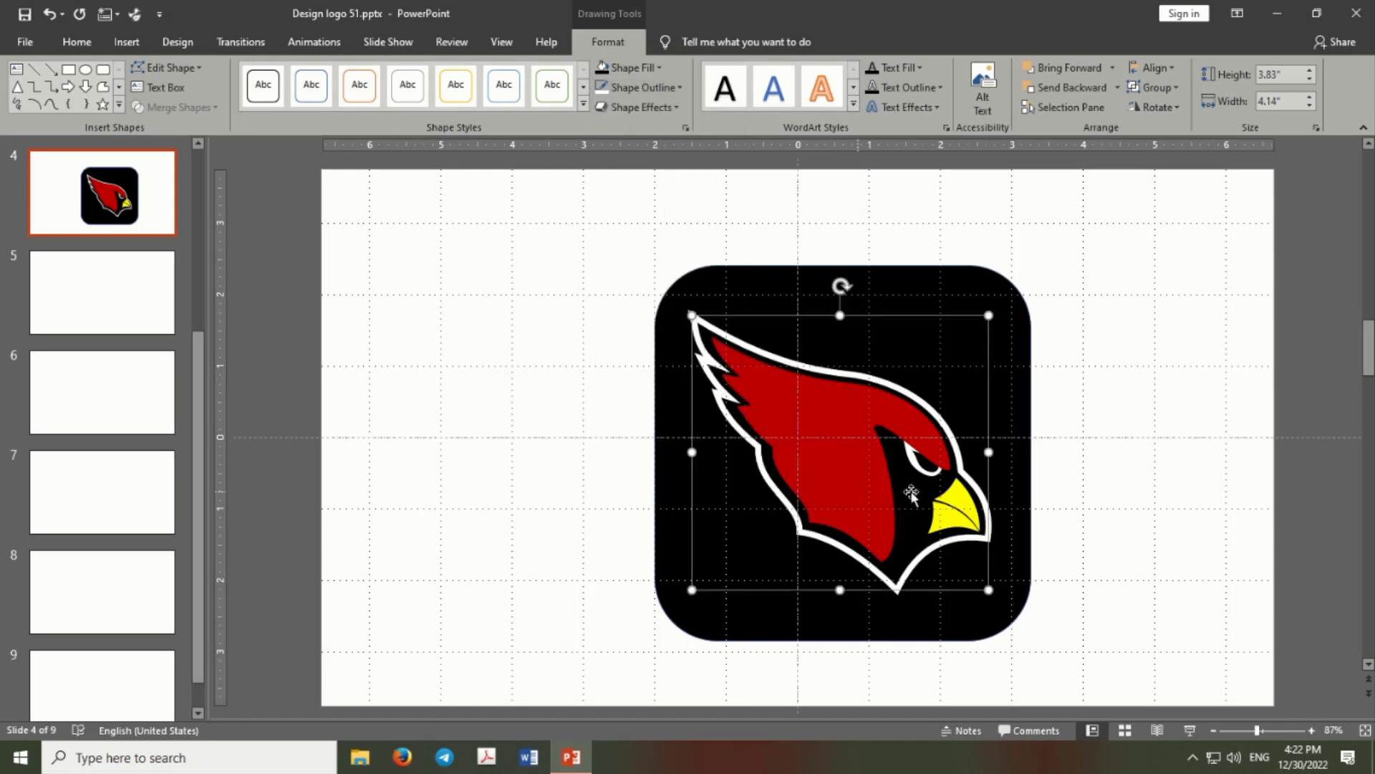
left_click(1118, 501)
Shrink the black square to 4.98 inches, remove its outline, and apply a shadowed preset effect.
left_click(993, 276)
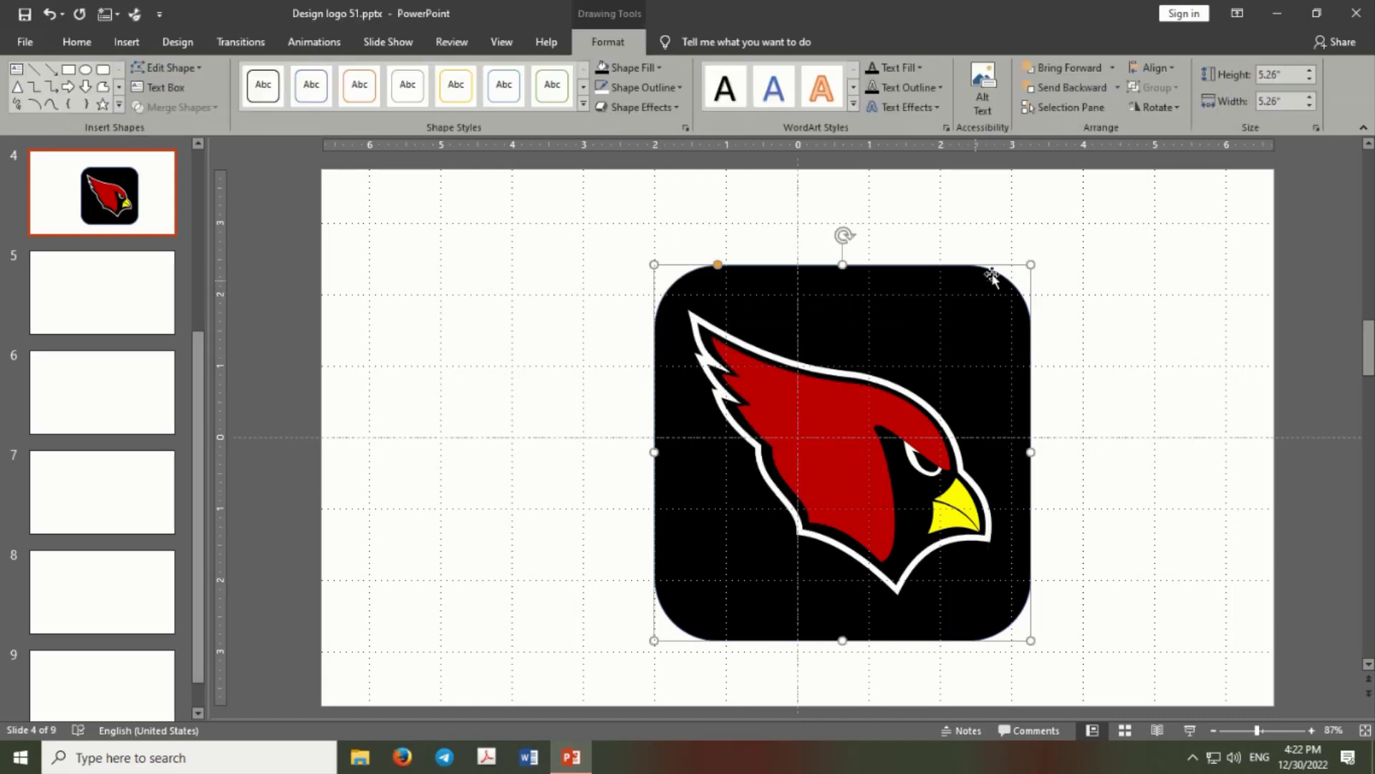
left_click_drag(1032, 266, 969, 307)
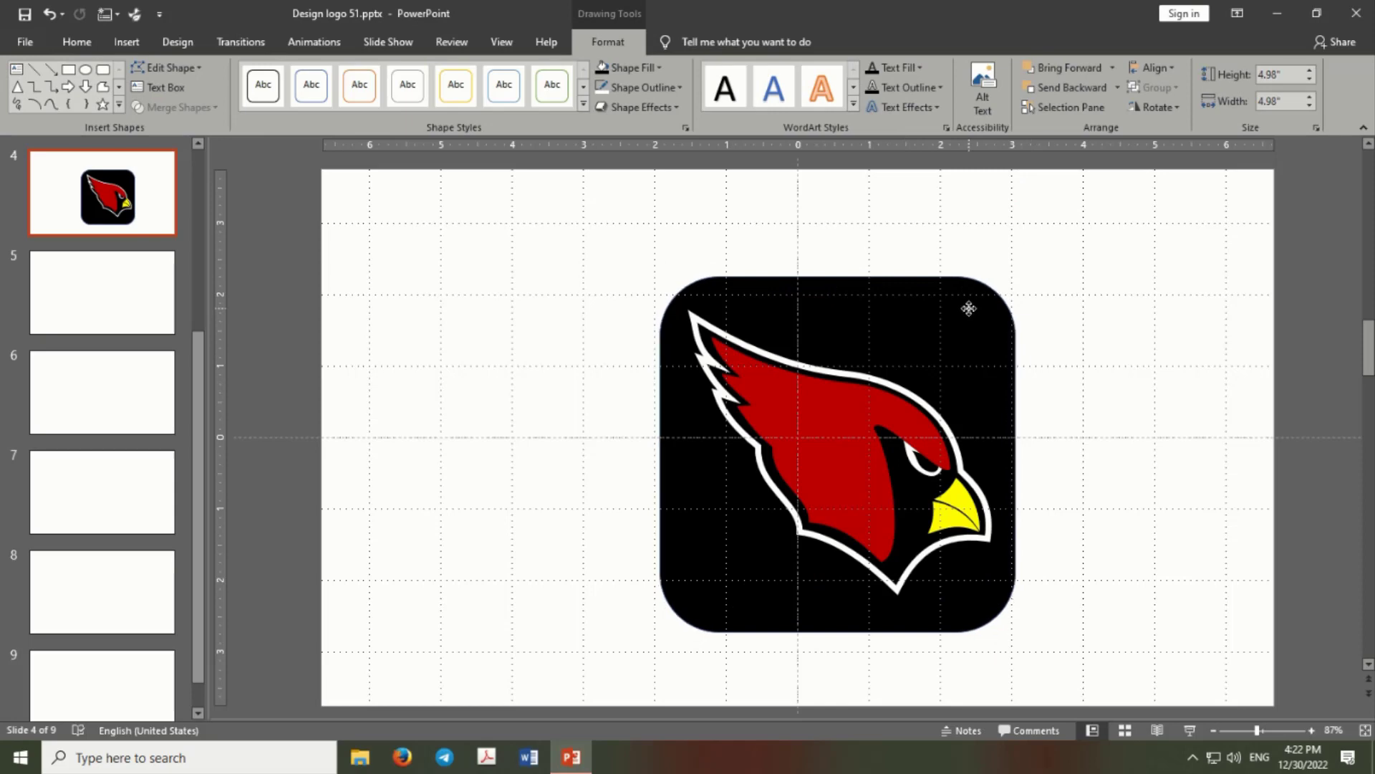
left_click(1059, 329)
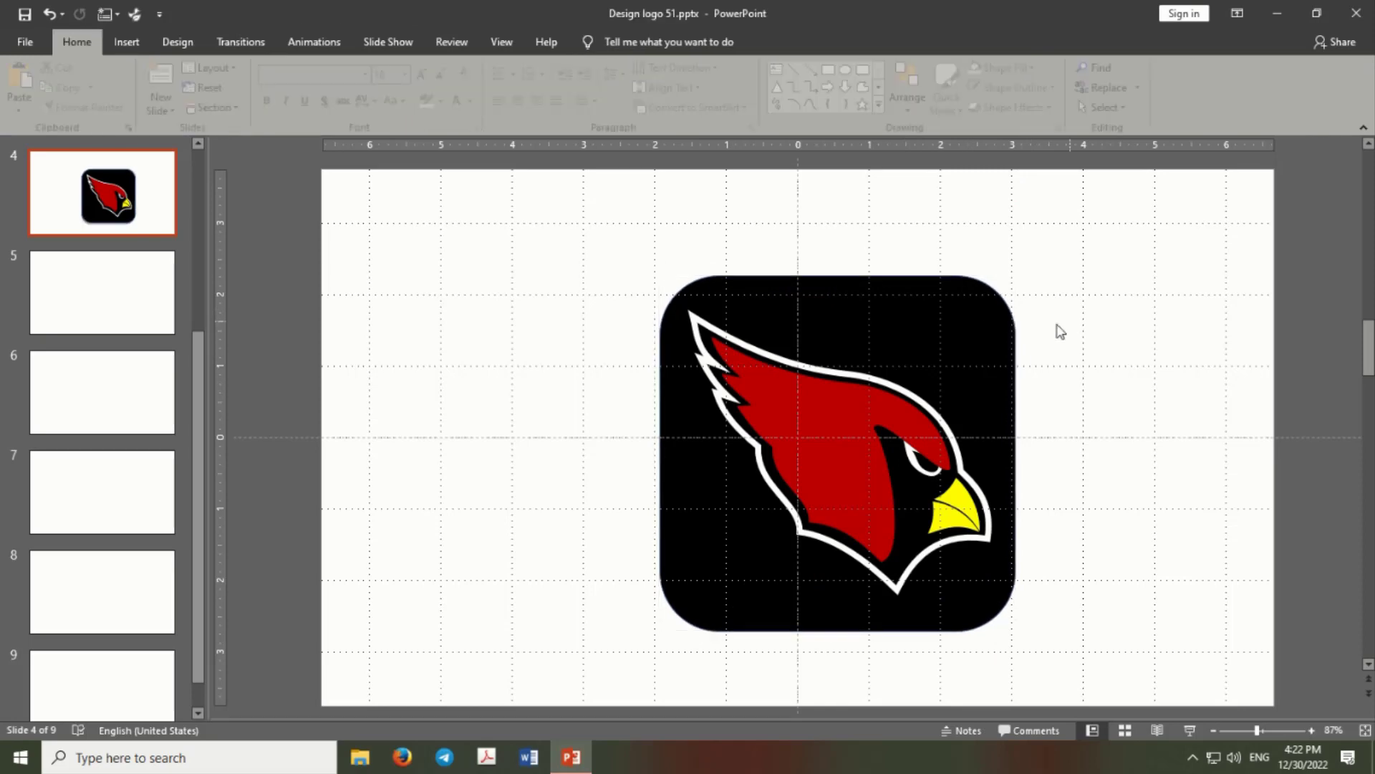
left_click(688, 287)
left_click(677, 87)
left_click(631, 274)
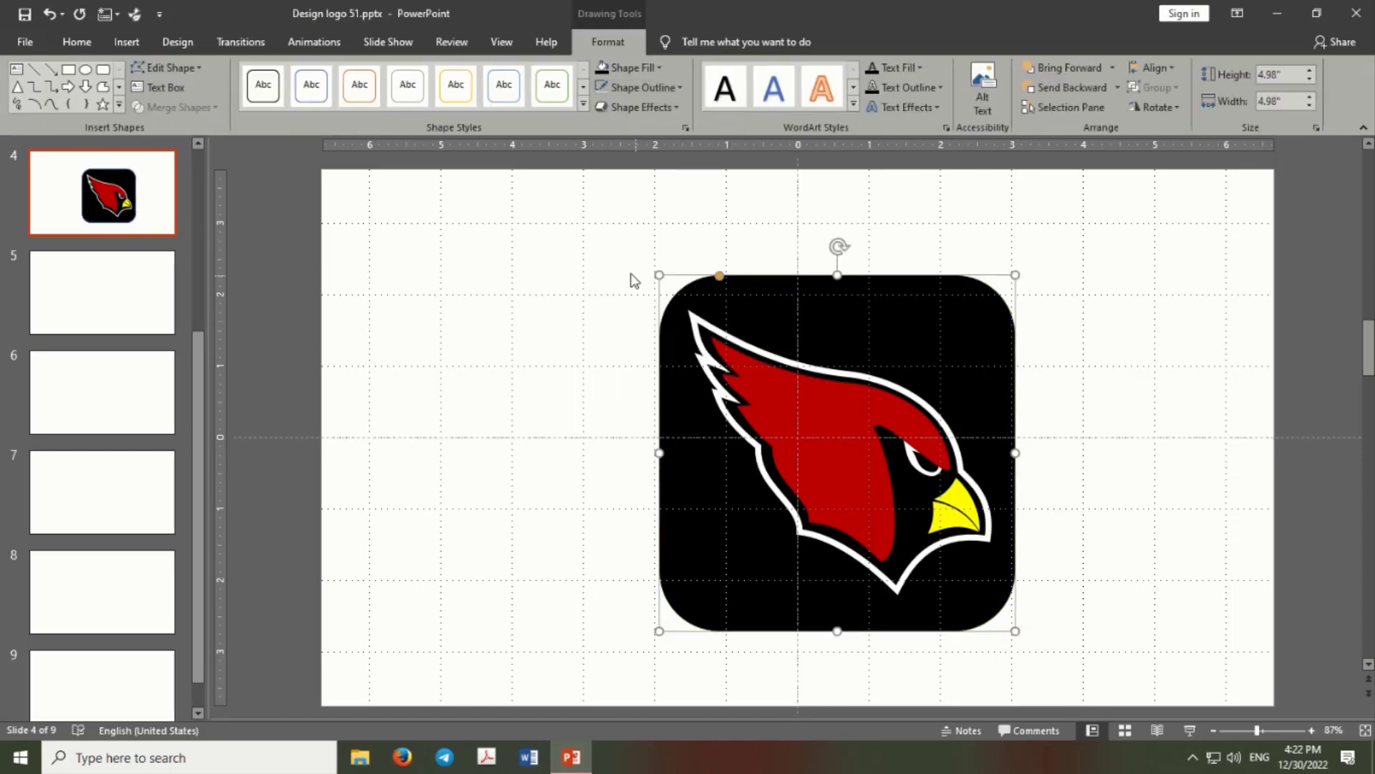
left_click(681, 106)
mouse_move(649, 139)
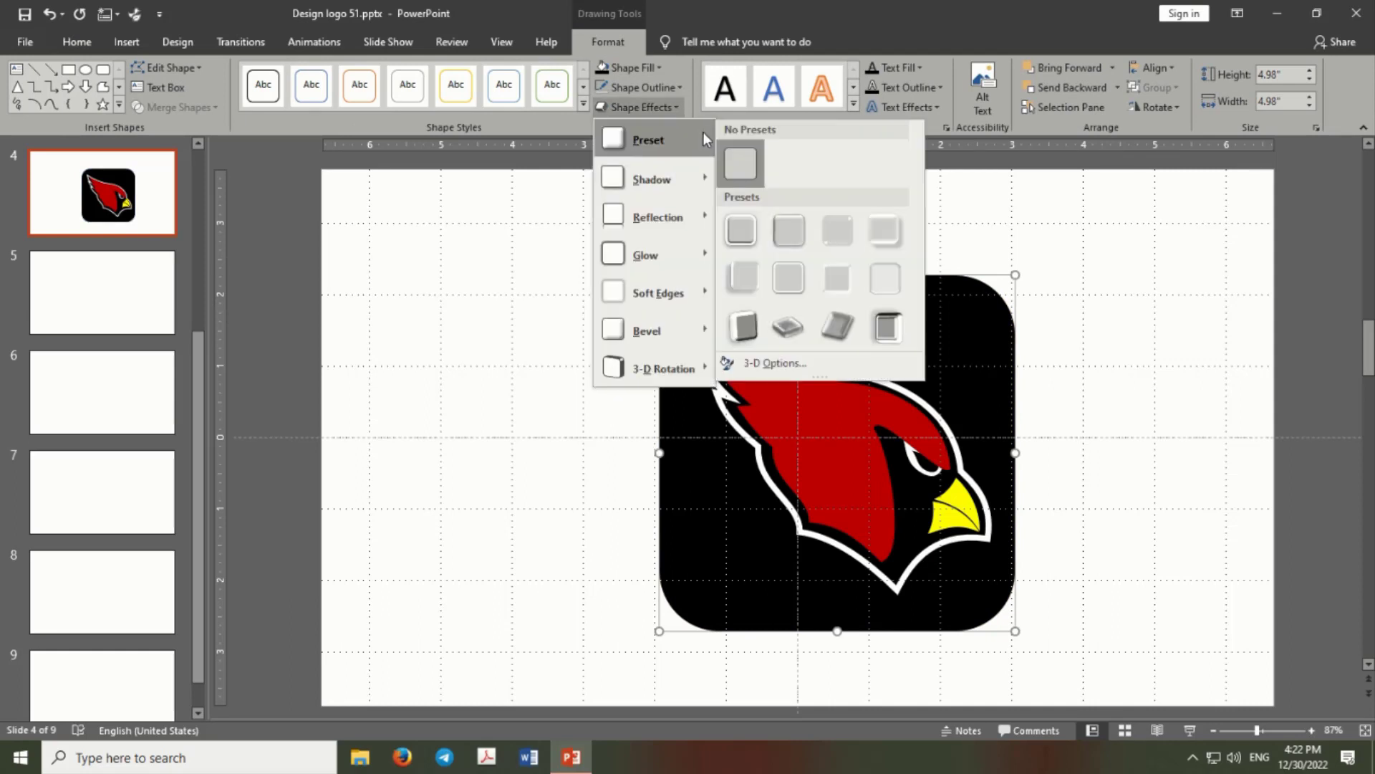
left_click(749, 277)
left_click(574, 237)
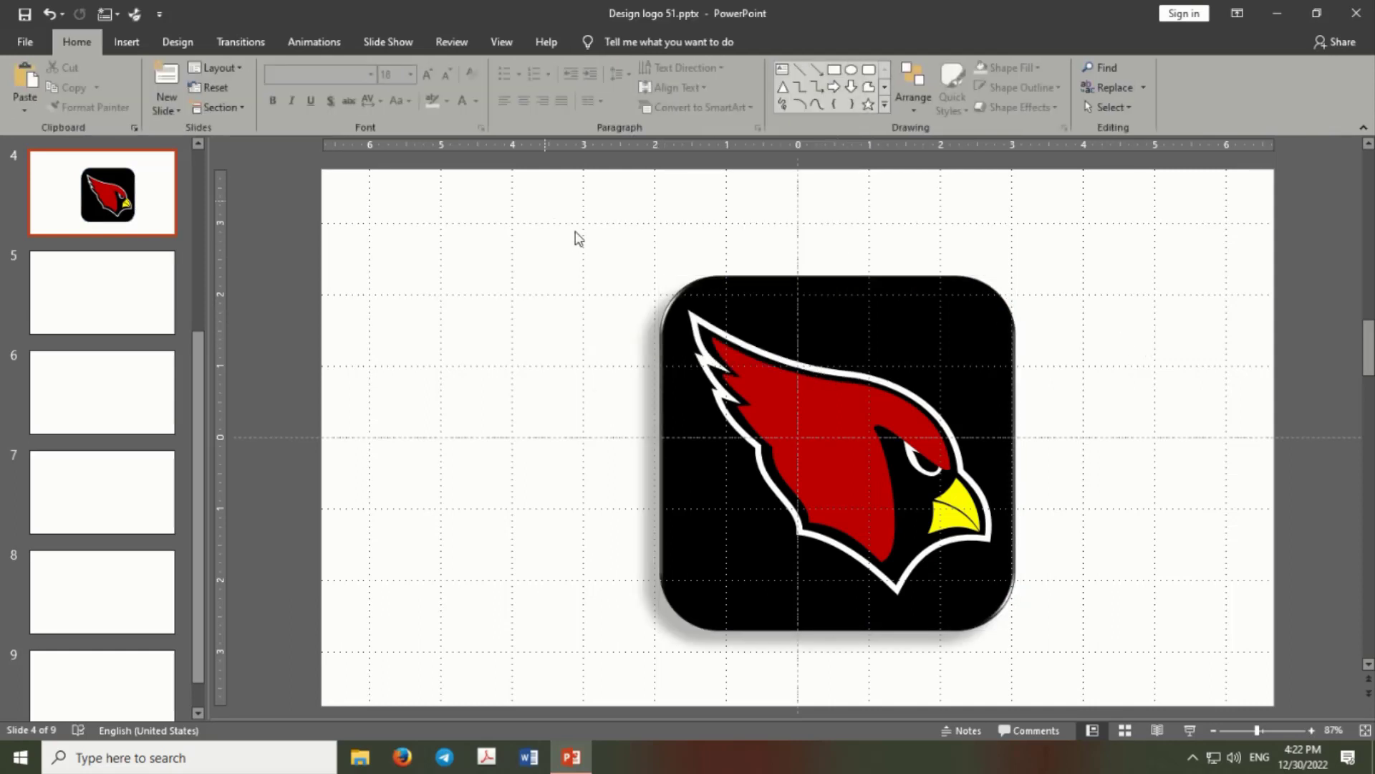
Group all the logo parts and move the group up and left.
left_click_drag(542, 198, 1167, 715)
key("ctrl+g")
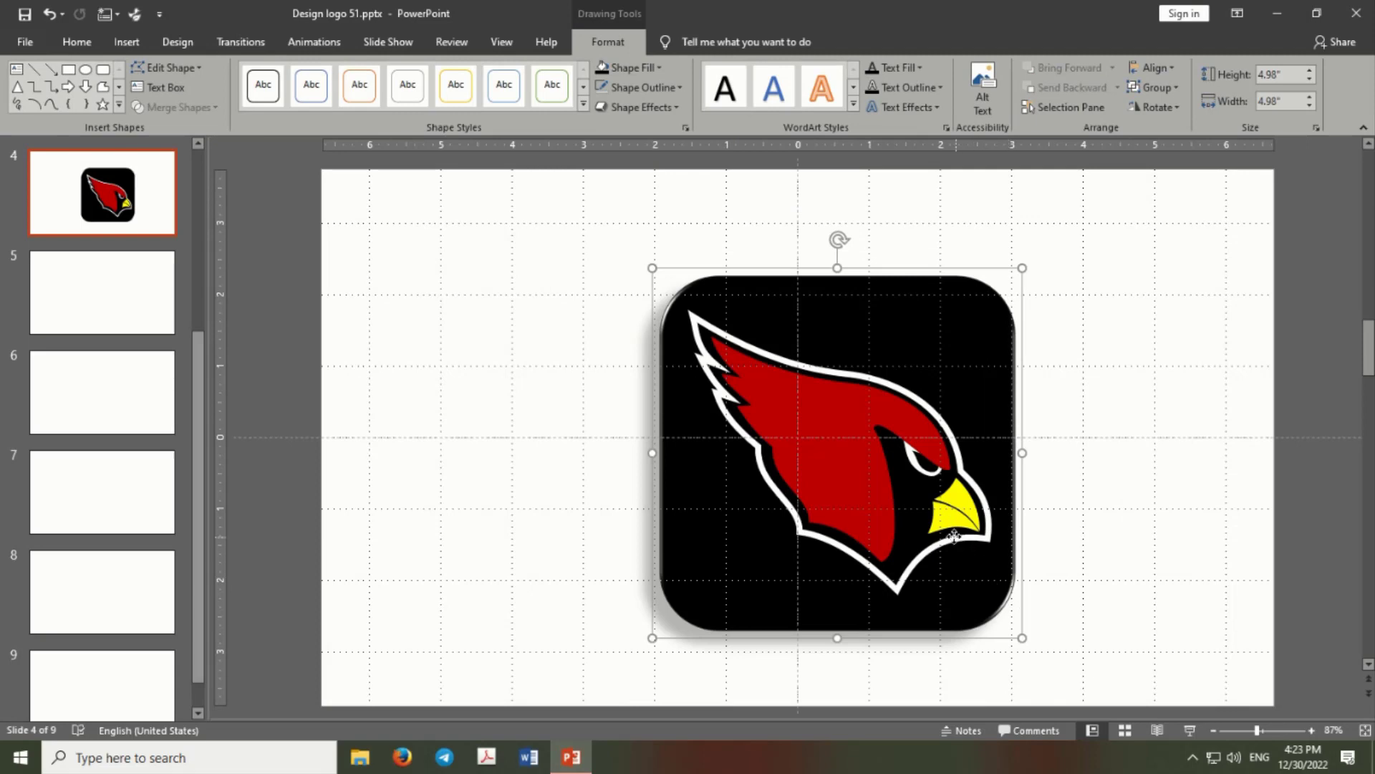
left_click_drag(953, 539, 895, 523)
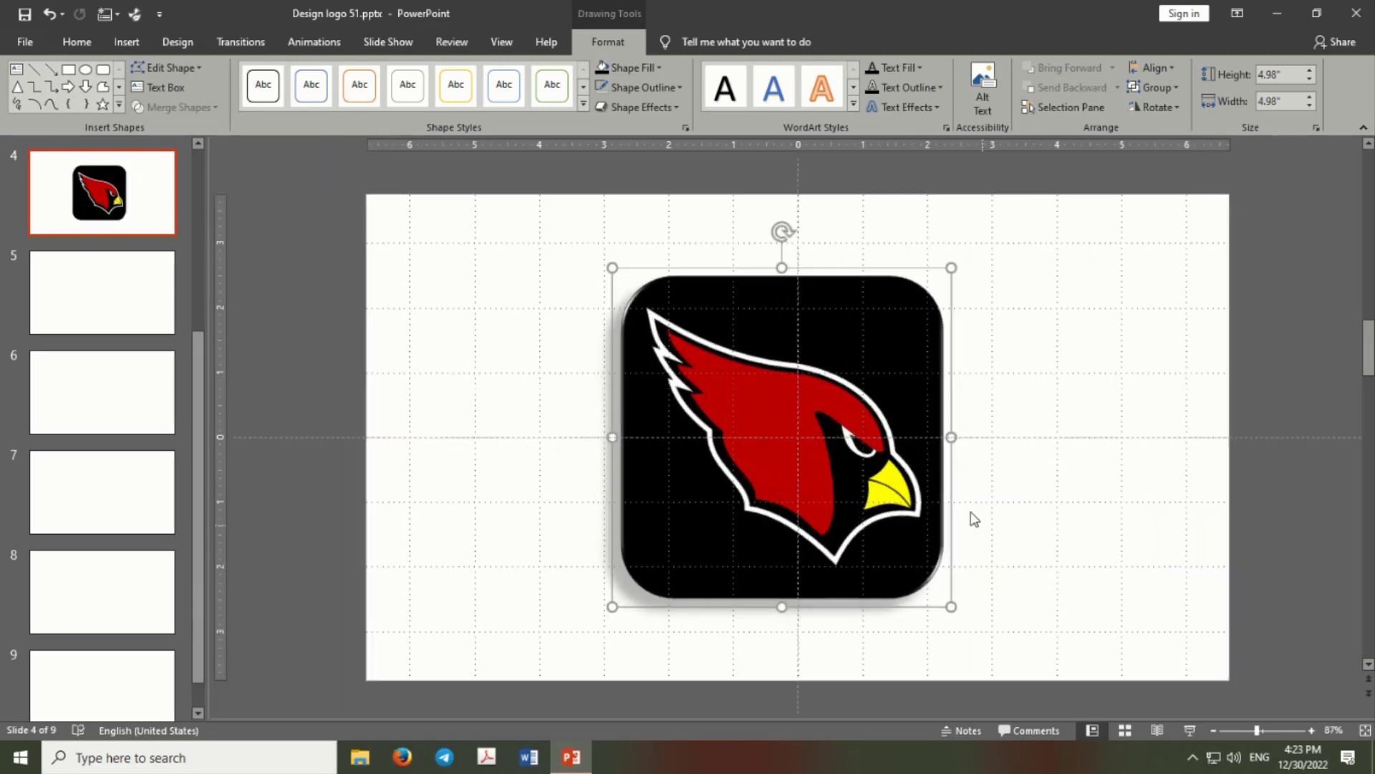
Apply the Fly In animation to the logo and play the slide show from this slide.
left_click(314, 42)
left_click(255, 43)
left_click(314, 41)
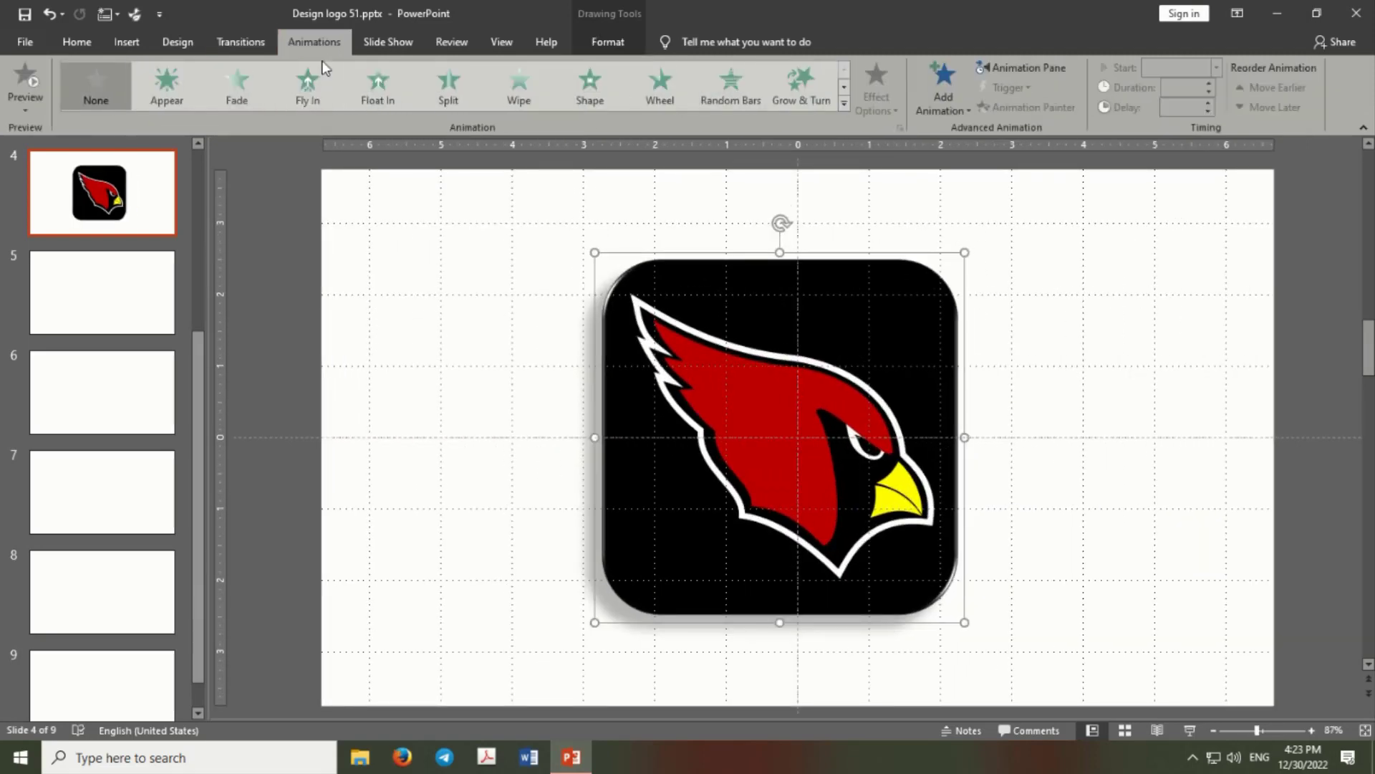
left_click(308, 86)
left_click(1190, 731)
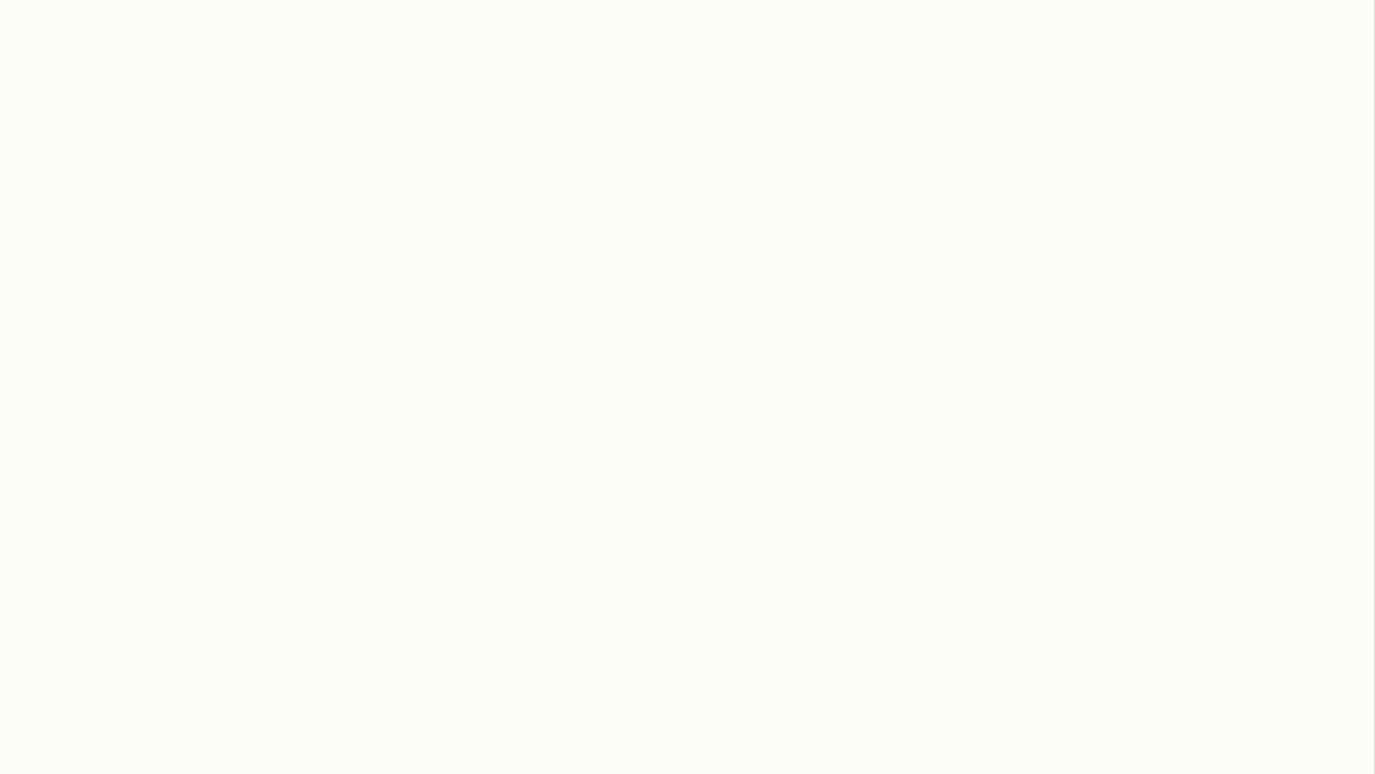